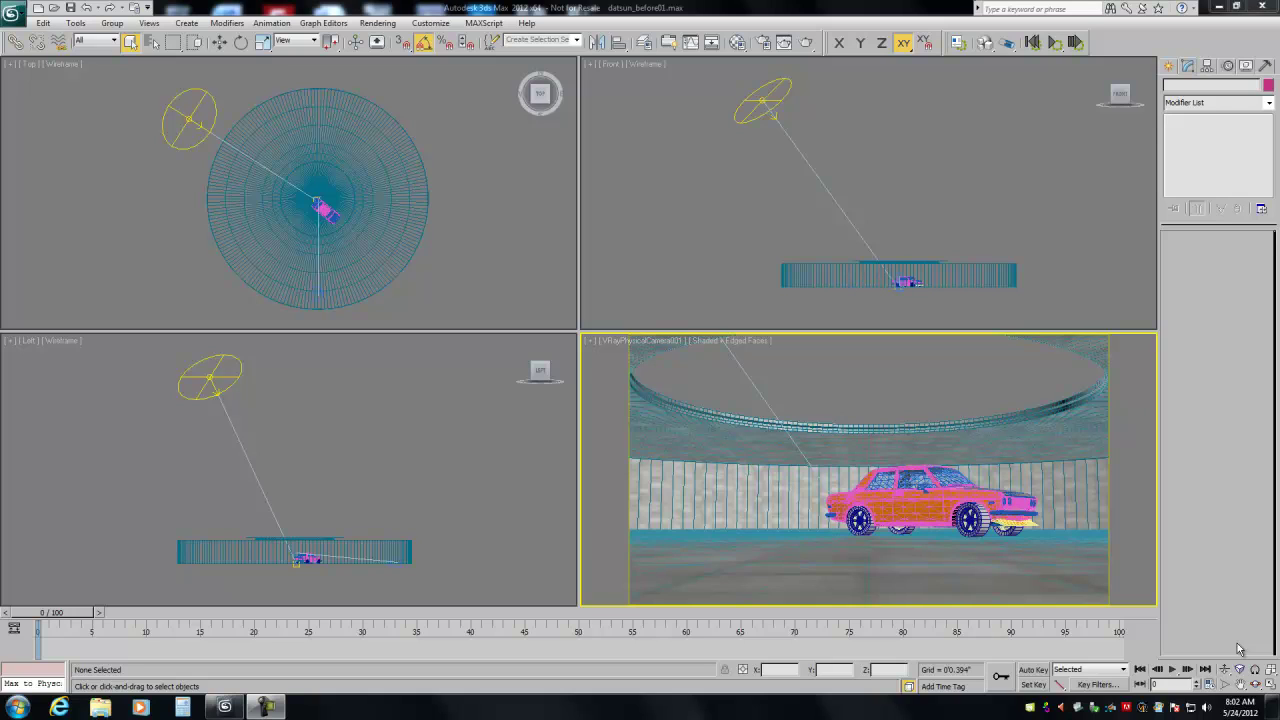
# - Inspect the sun light and camera settings, then clear the selection
pyautogui.click(763, 113)
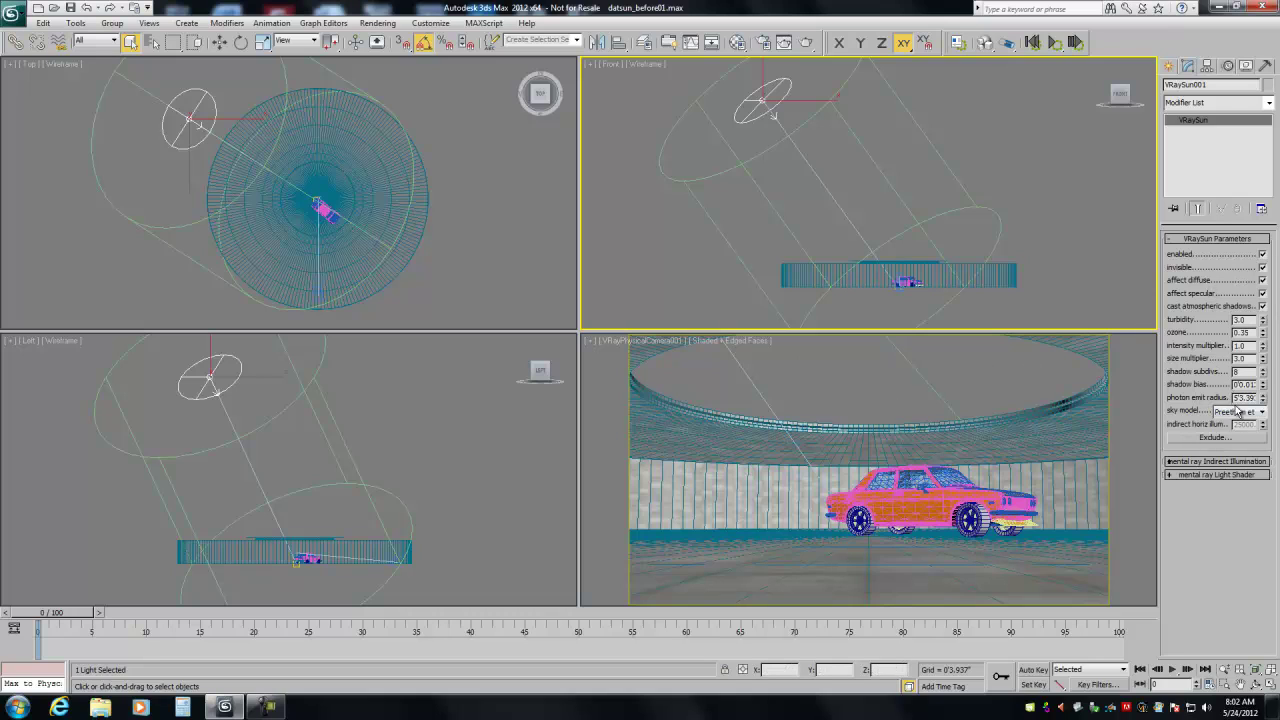
pyautogui.click(394, 566)
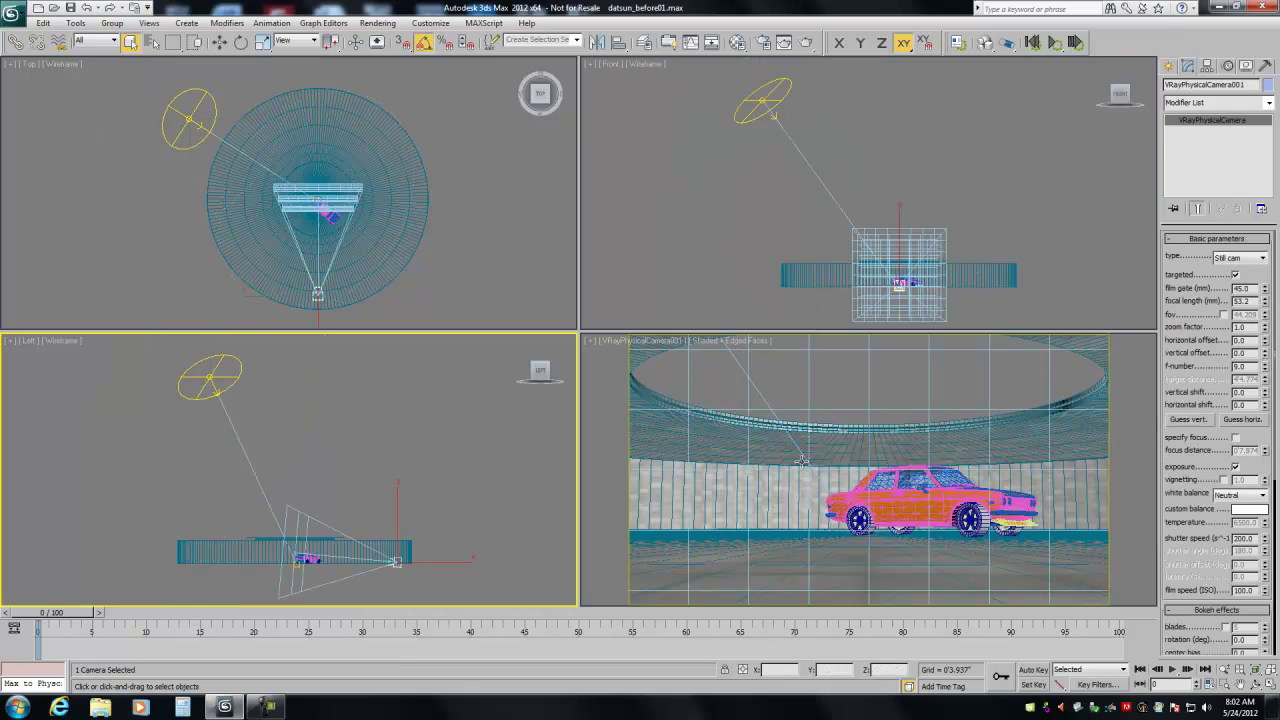
pyautogui.rightClick(912, 440)
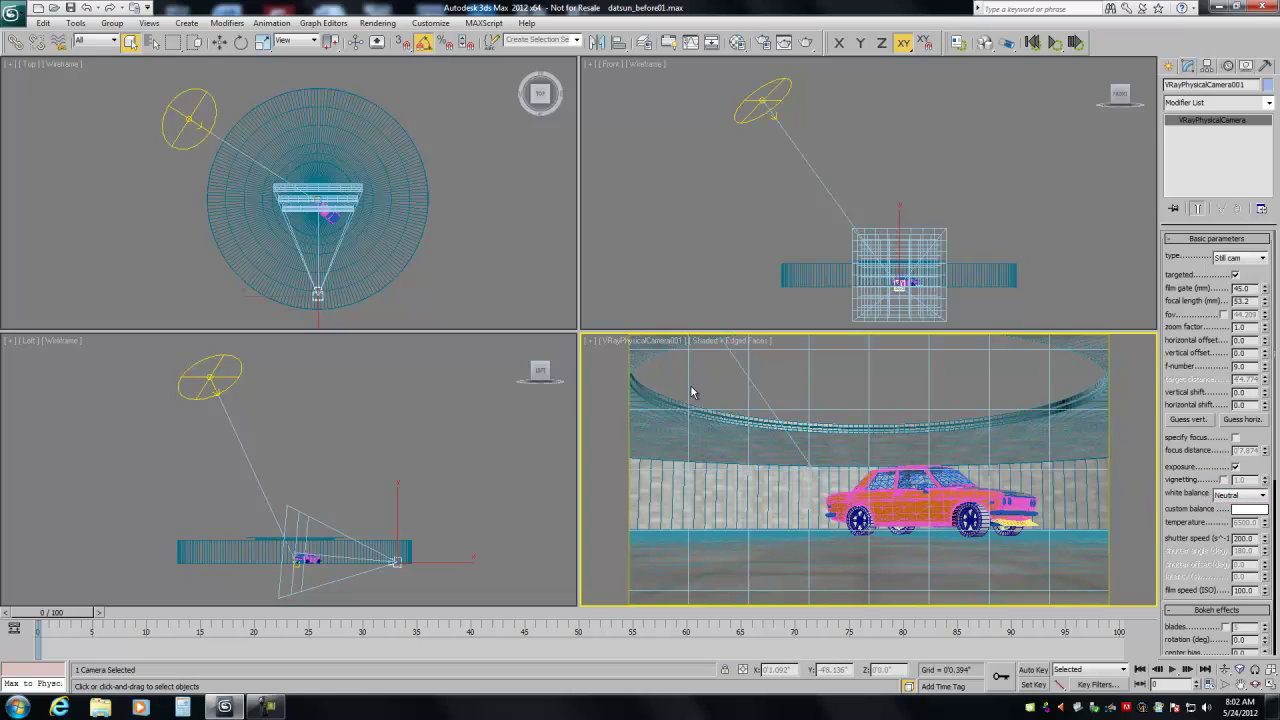
pyautogui.click(776, 371)
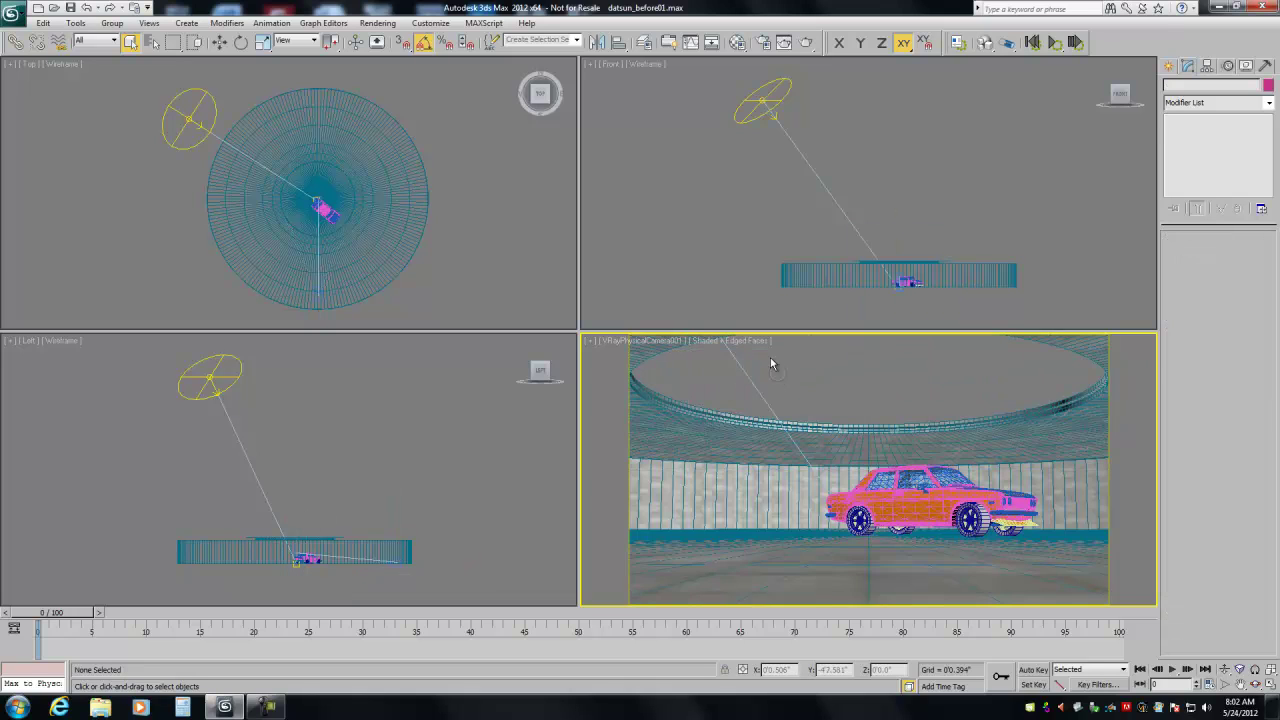
# - Review the car's multi/sub-object Material #1073 in the Material Editor
pyautogui.click(737, 43)
pyautogui.click(470, 122)
pyautogui.click(552, 114)
pyautogui.click(437, 112)
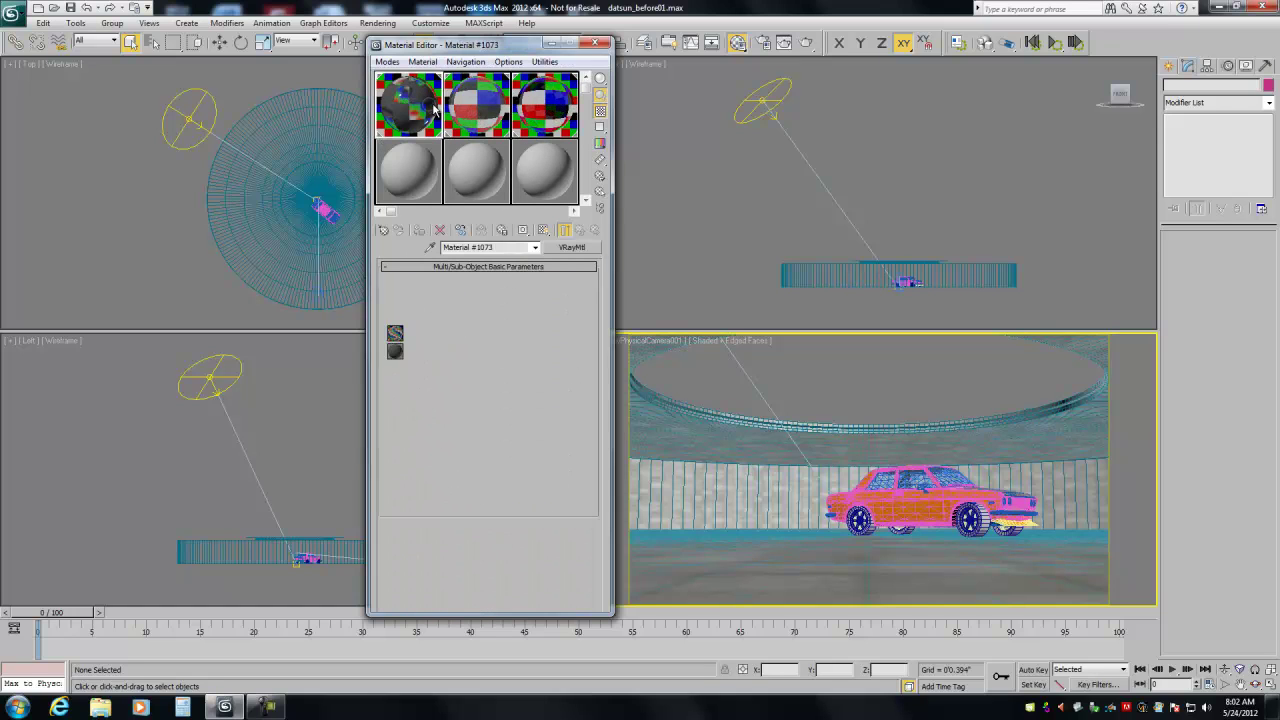
pyautogui.click(596, 43)
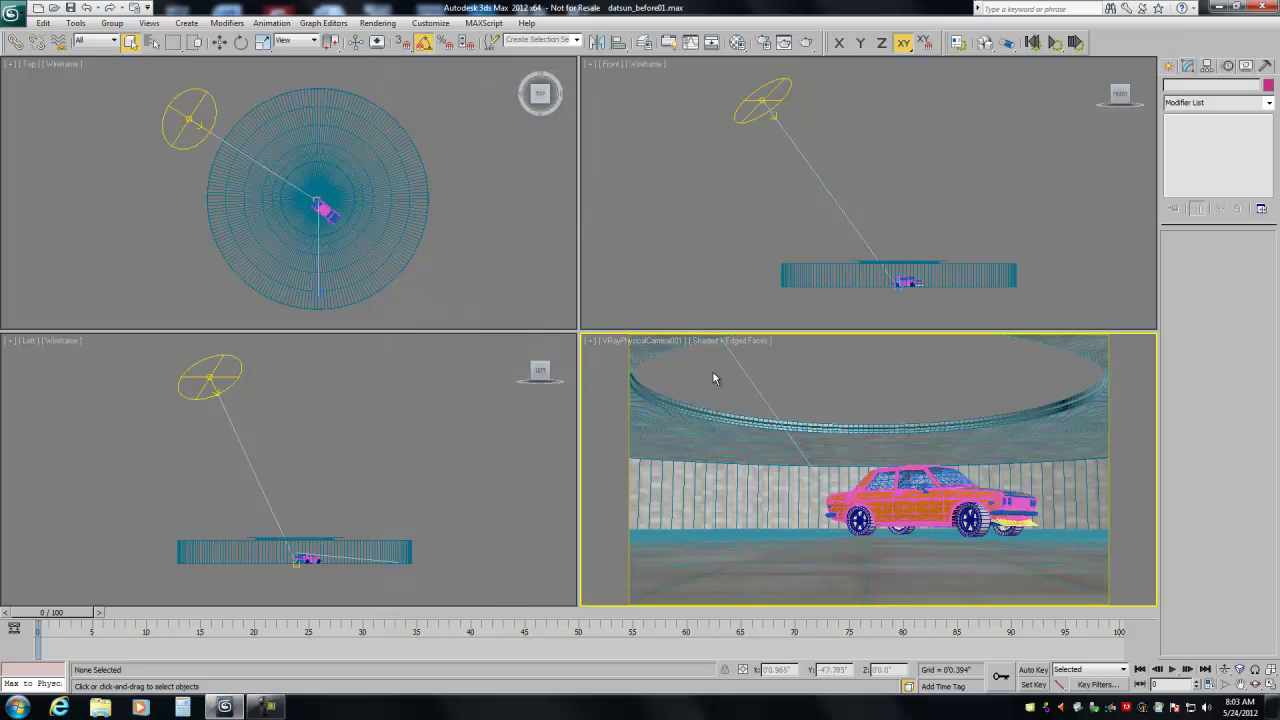
# - Set bitmap Input Gamma to 2.2 in Gamma/LUT Setup, matching the 2.2 display gamma
pyautogui.click(381, 23)
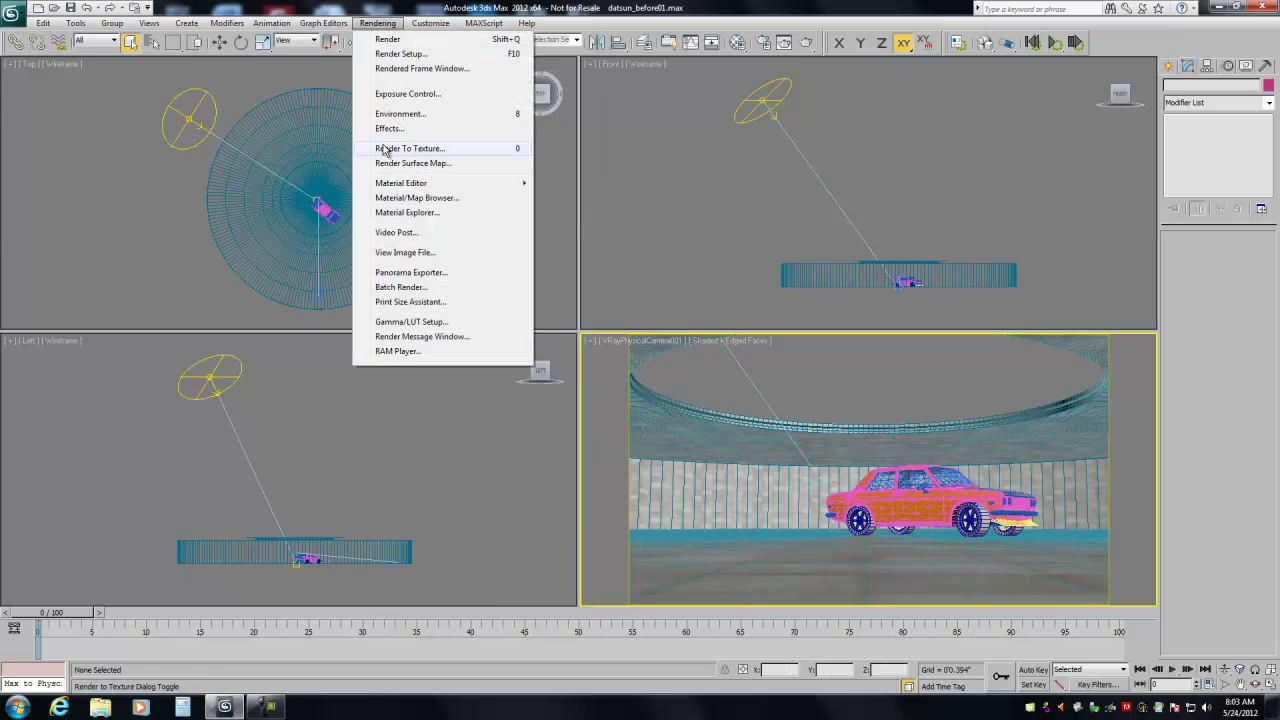
pyautogui.click(392, 322)
pyautogui.moveTo(481, 174); pyautogui.dragTo(453, 118)
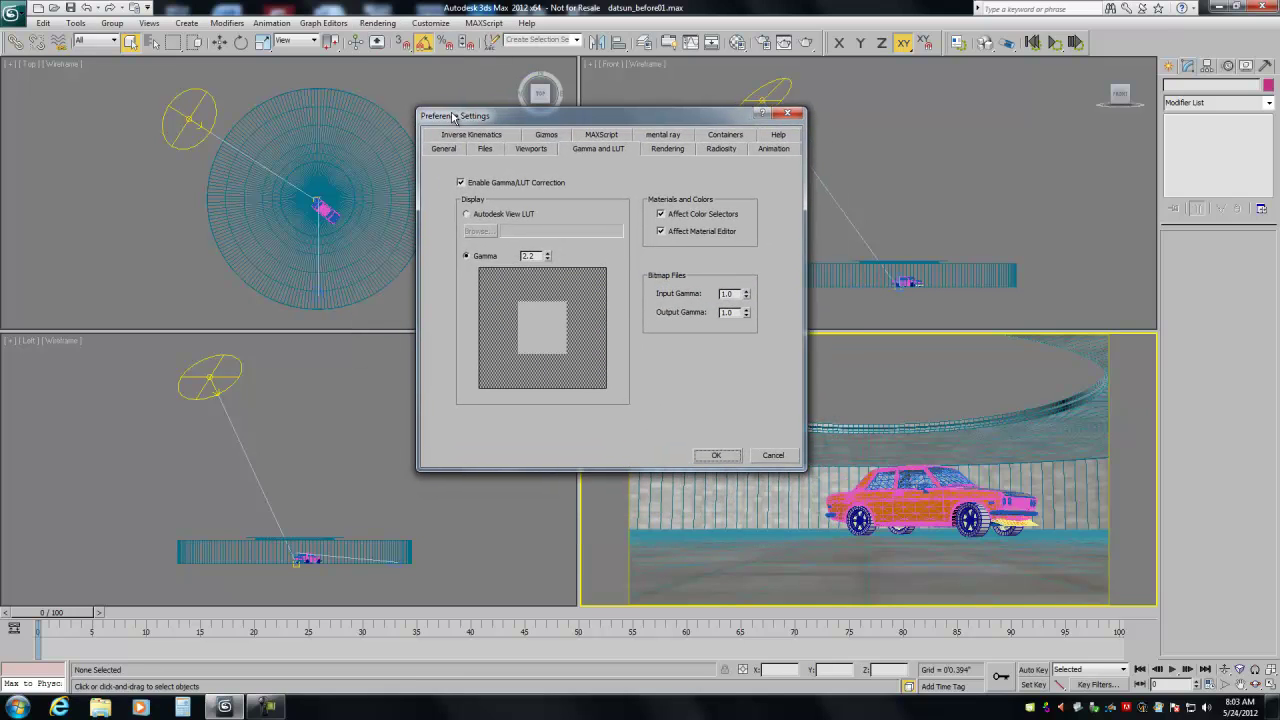
pyautogui.click(536, 256)
pyautogui.moveTo(737, 293); pyautogui.dragTo(702, 293)
pyautogui.write('2')
pyautogui.write('.2')
pyautogui.press('Return')
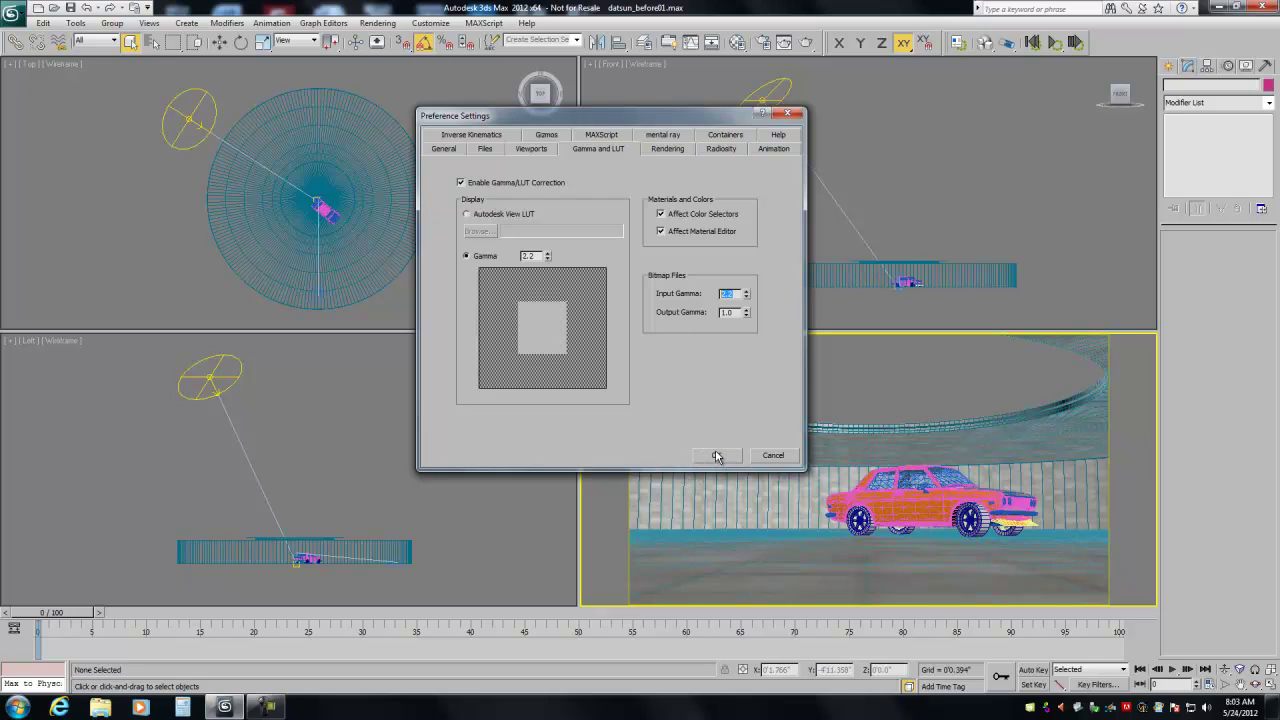
pyautogui.click(716, 457)
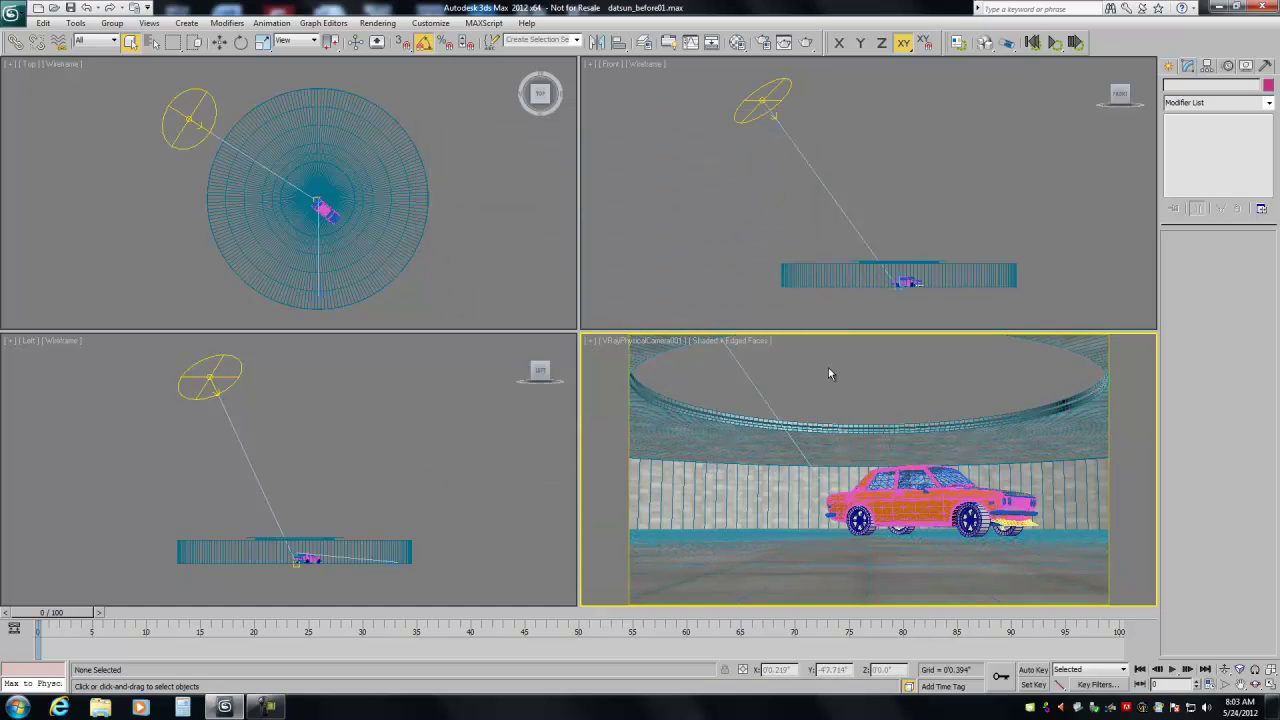
pyautogui.click(762, 43)
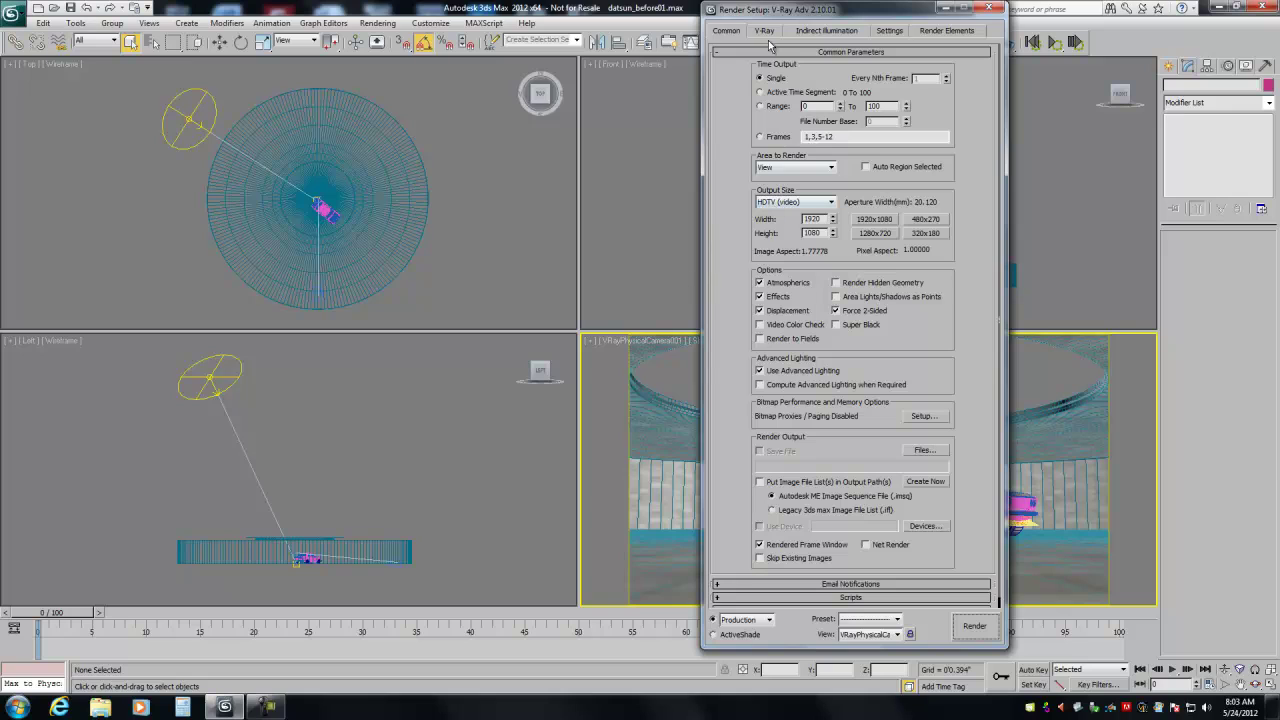
pyautogui.click(764, 33)
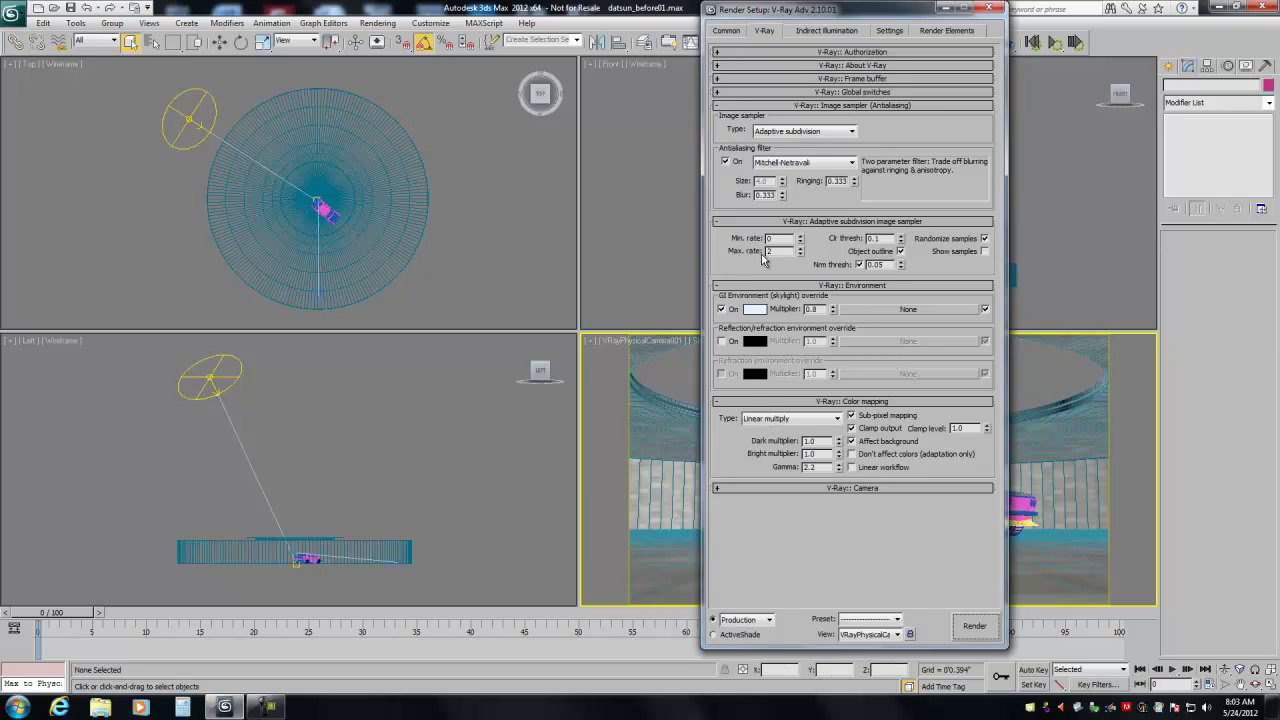
pyautogui.click(820, 163)
pyautogui.click(790, 251)
pyautogui.click(825, 31)
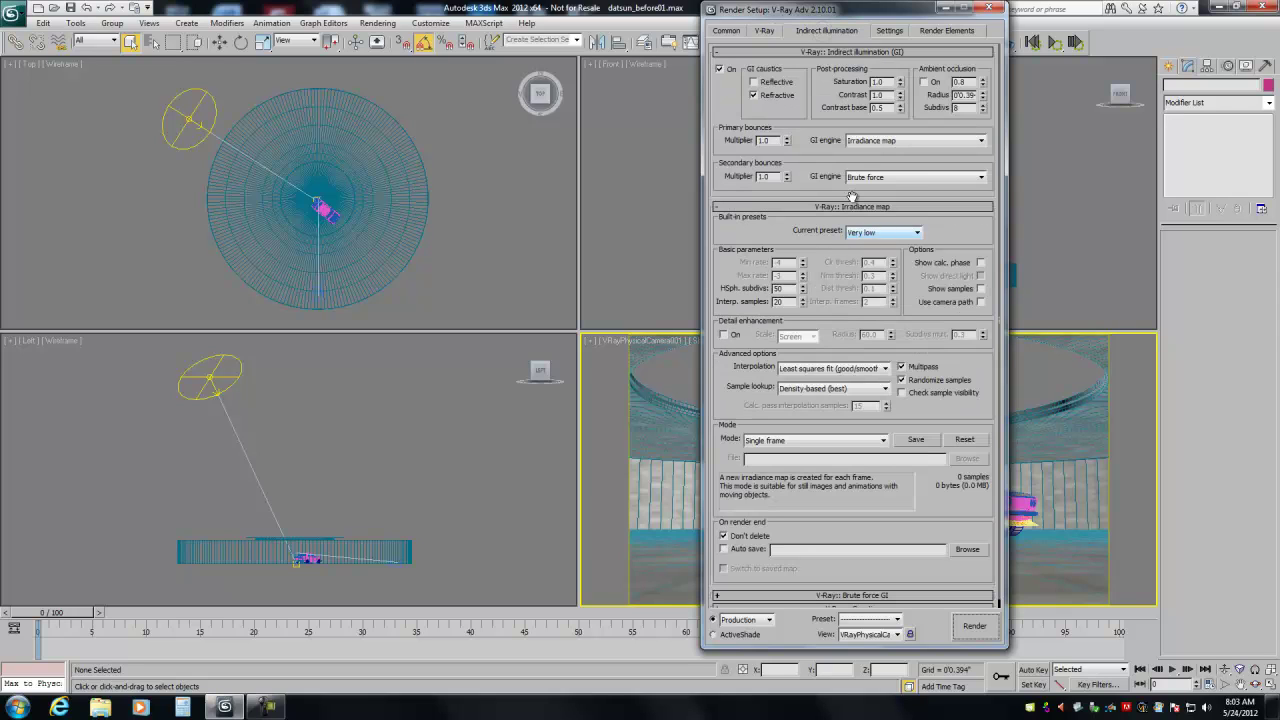
pyautogui.click(766, 30)
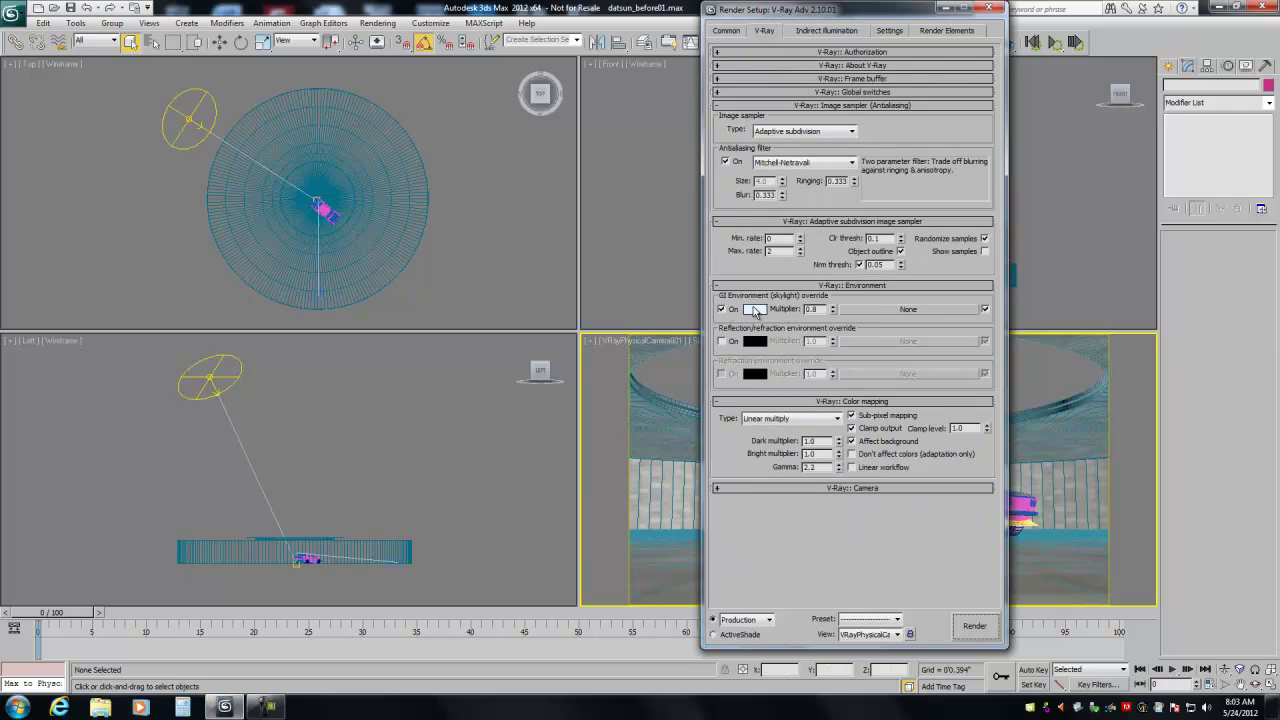
pyautogui.doubleClick(812, 309)
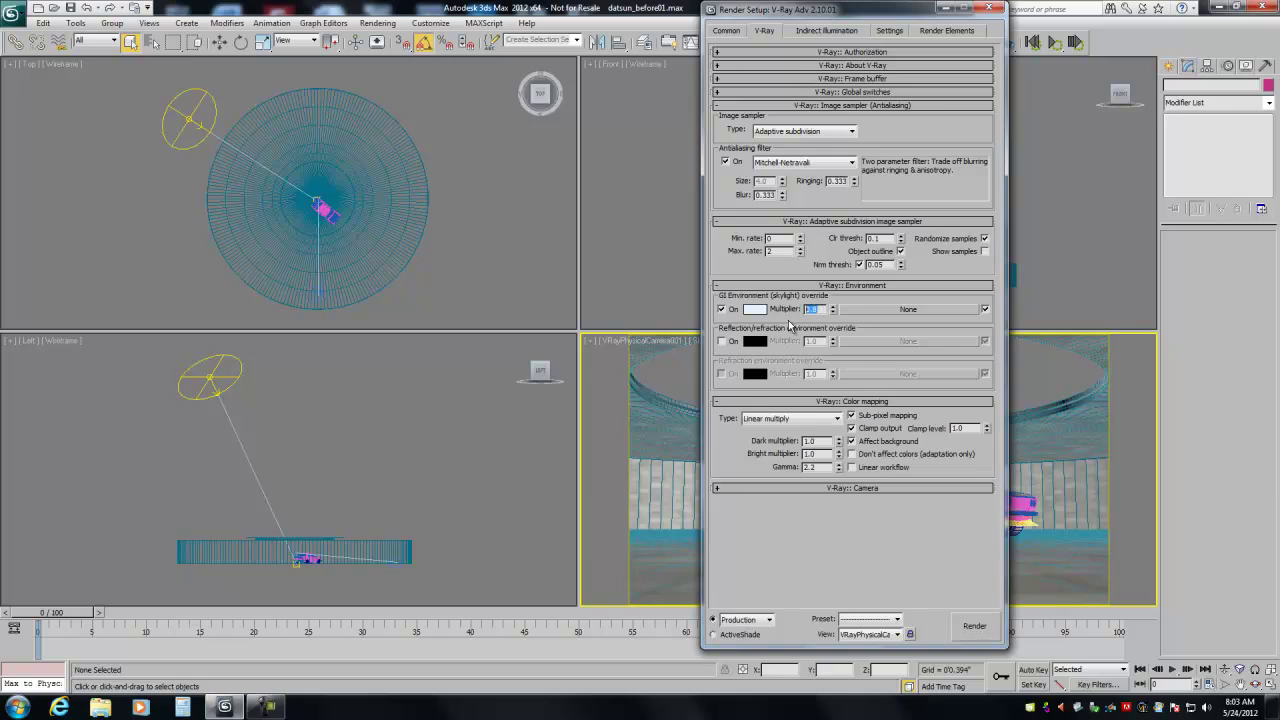
pyautogui.click(765, 420)
pyautogui.click(778, 422)
pyautogui.click(772, 421)
pyautogui.click(776, 421)
pyautogui.doubleClick(808, 467)
pyautogui.click(740, 39)
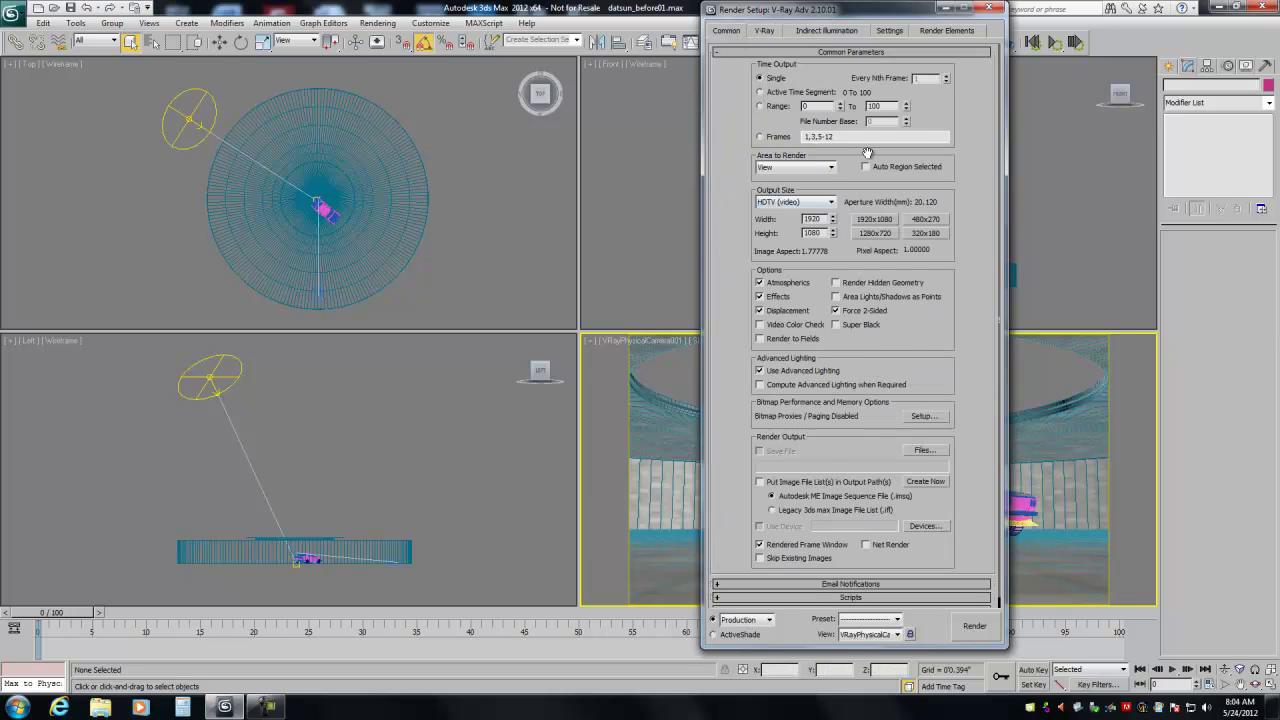
# - Browse the datsun_test folder via View Image File, cancel it, then start a production render
pyautogui.click(988, 8)
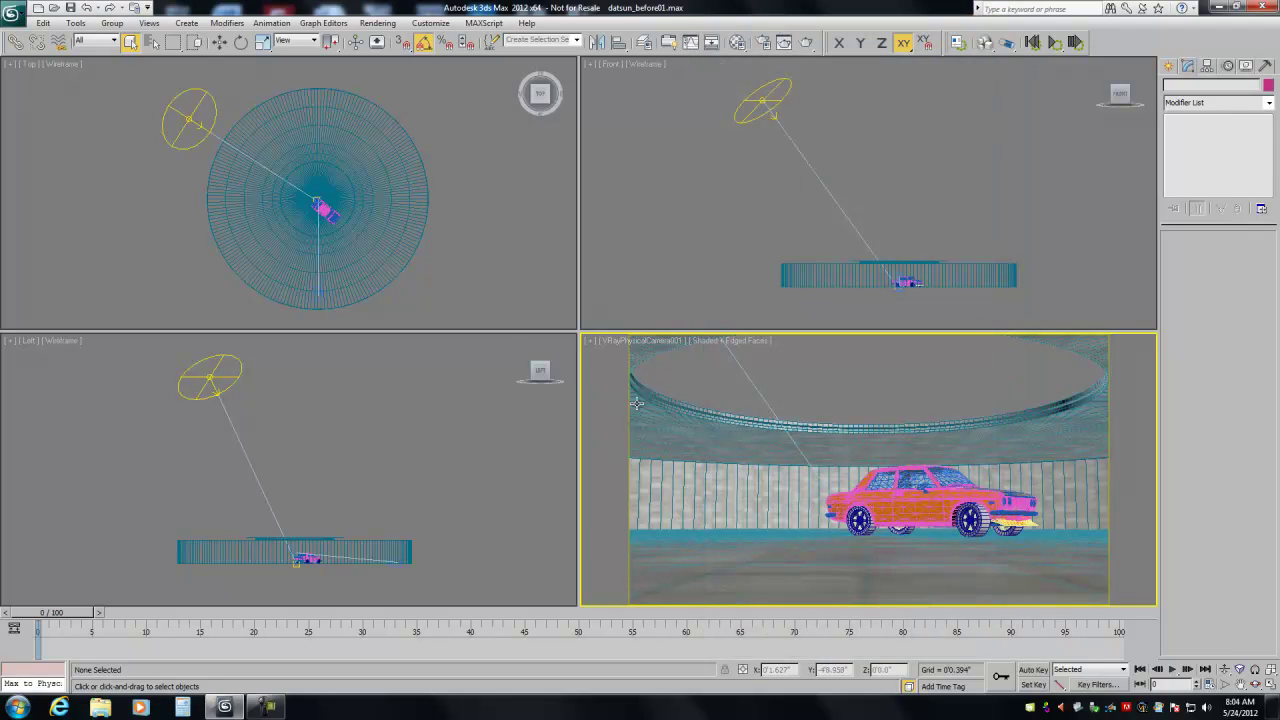
pyautogui.click(377, 22)
pyautogui.click(403, 253)
pyautogui.click(222, 53)
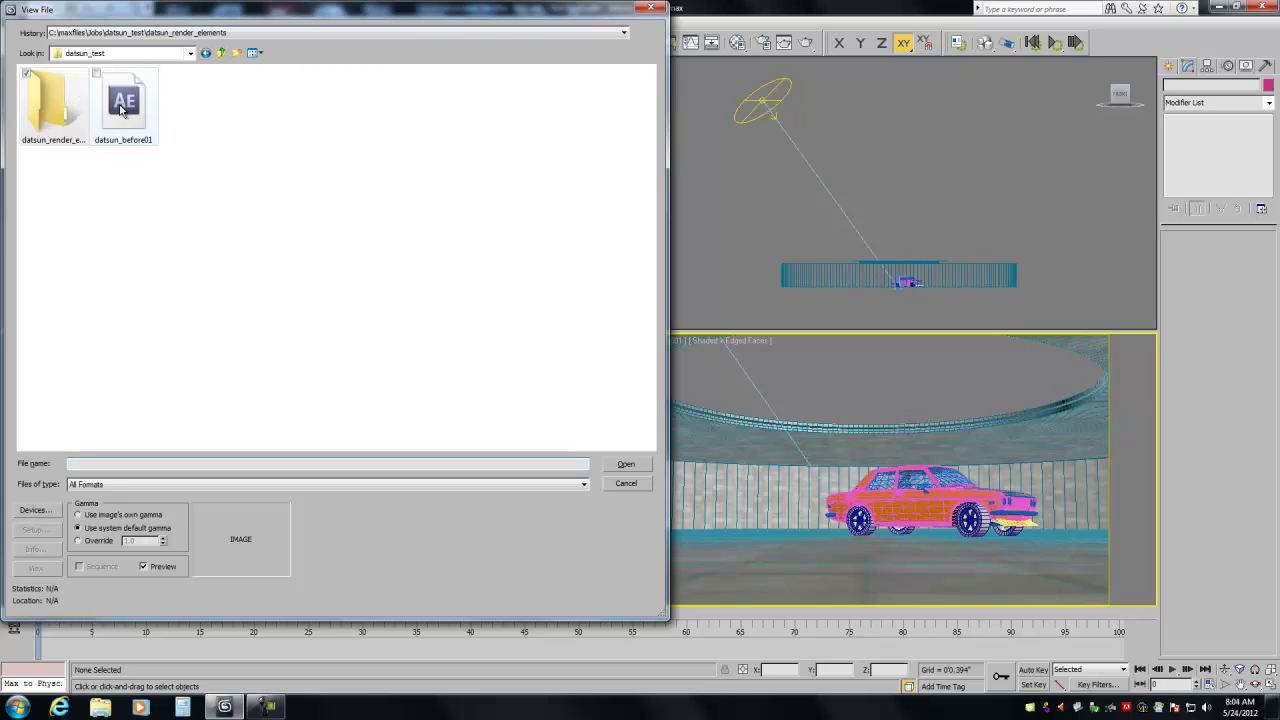
pyautogui.click(626, 484)
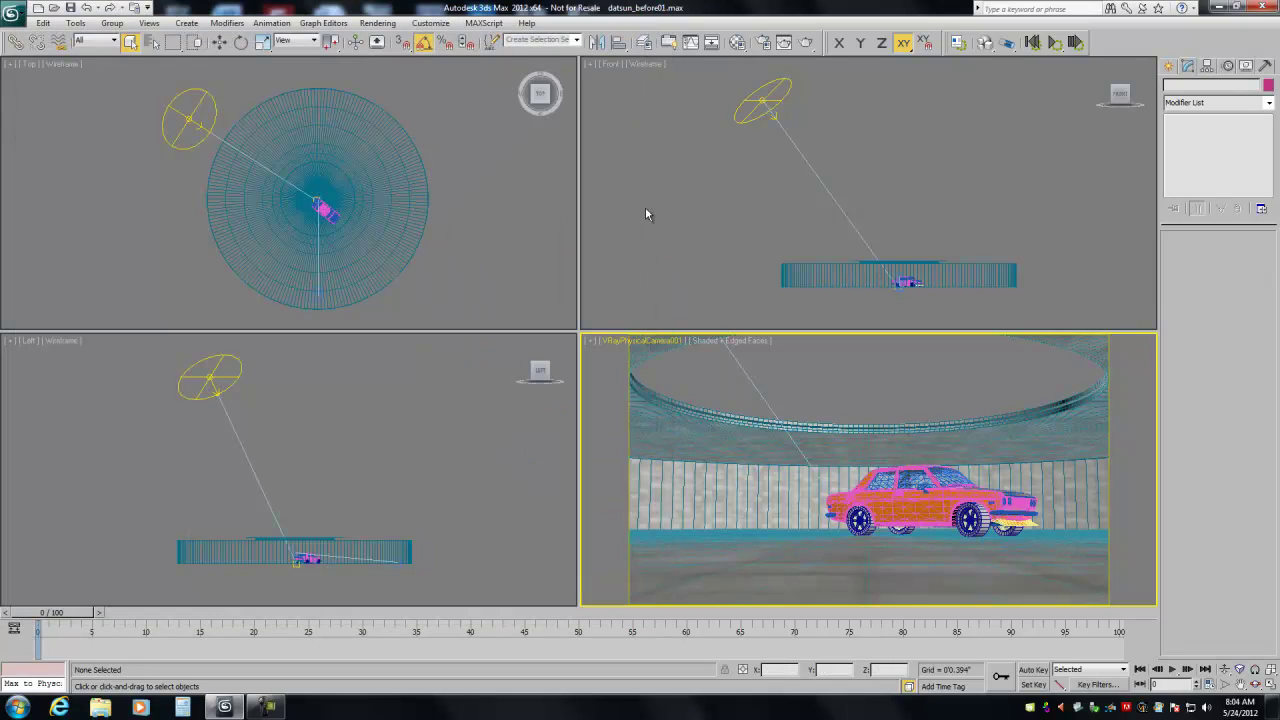
pyautogui.click(807, 47)
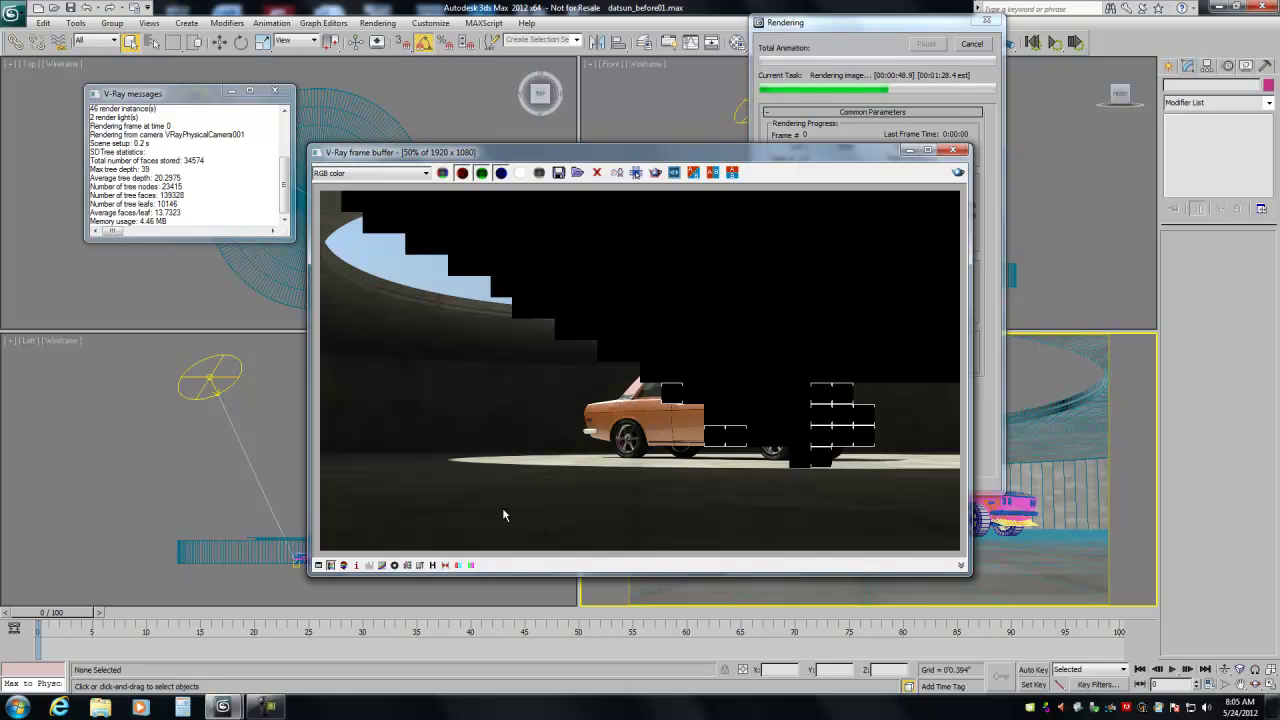
# - Cancel the Datsun render partway, check V-Ray frame buffer options, and reopen Render Setup
pyautogui.click(975, 45)
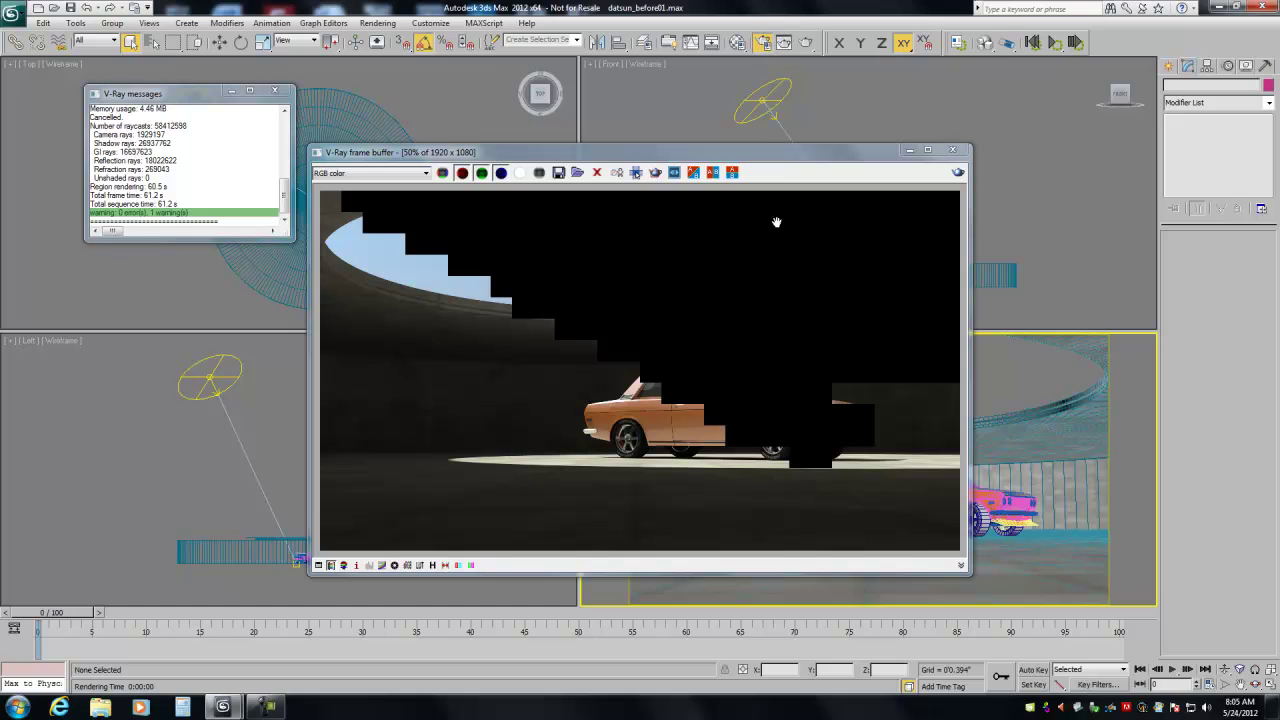
pyautogui.click(762, 42)
pyautogui.click(765, 31)
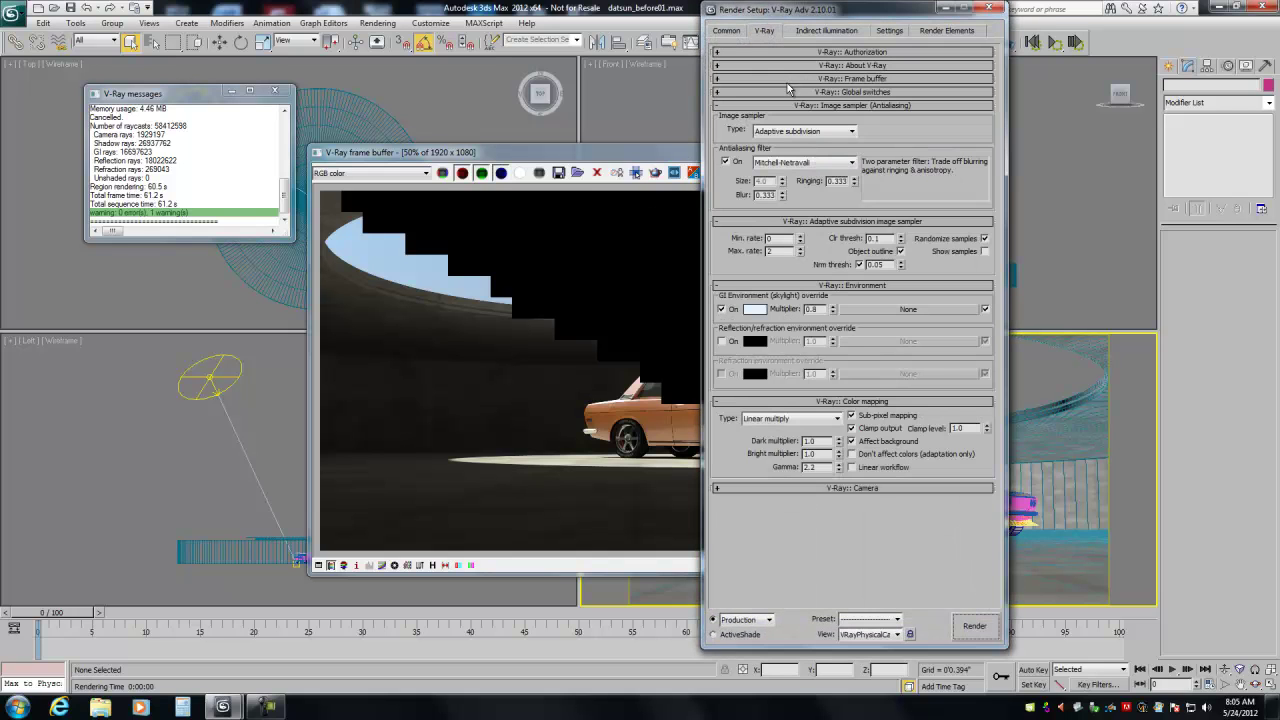
pyautogui.click(790, 79)
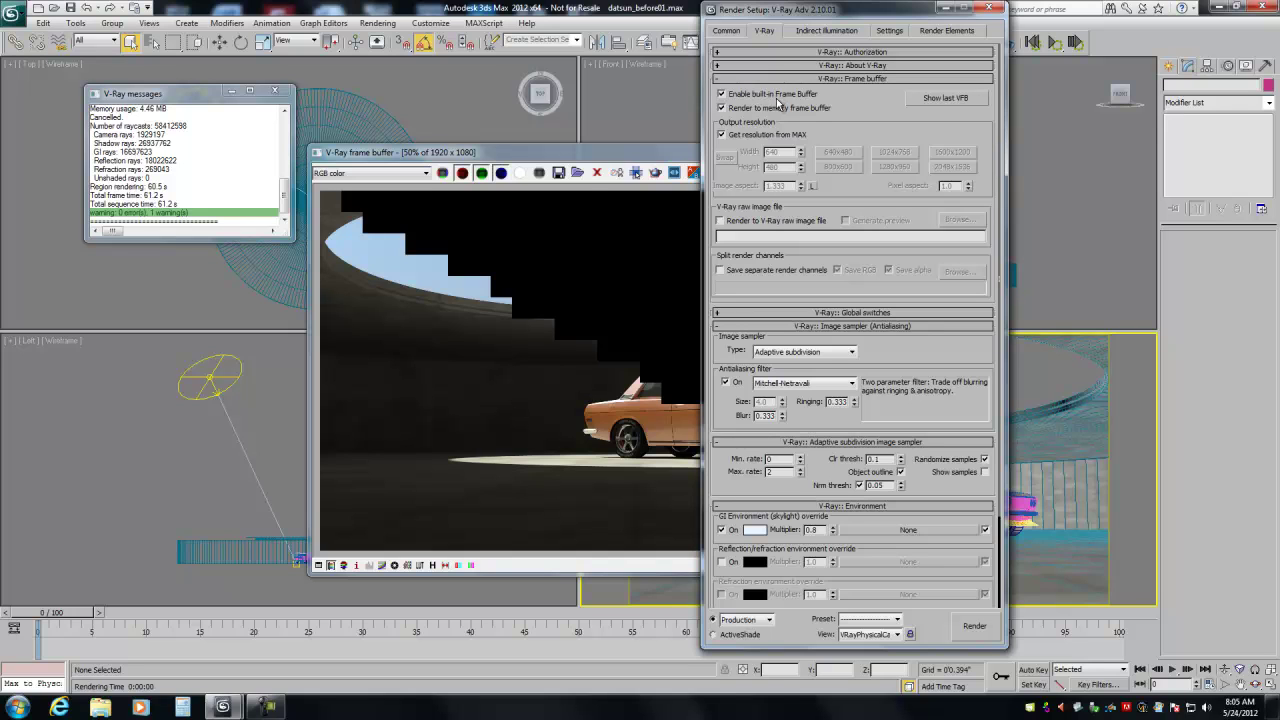
pyautogui.click(726, 31)
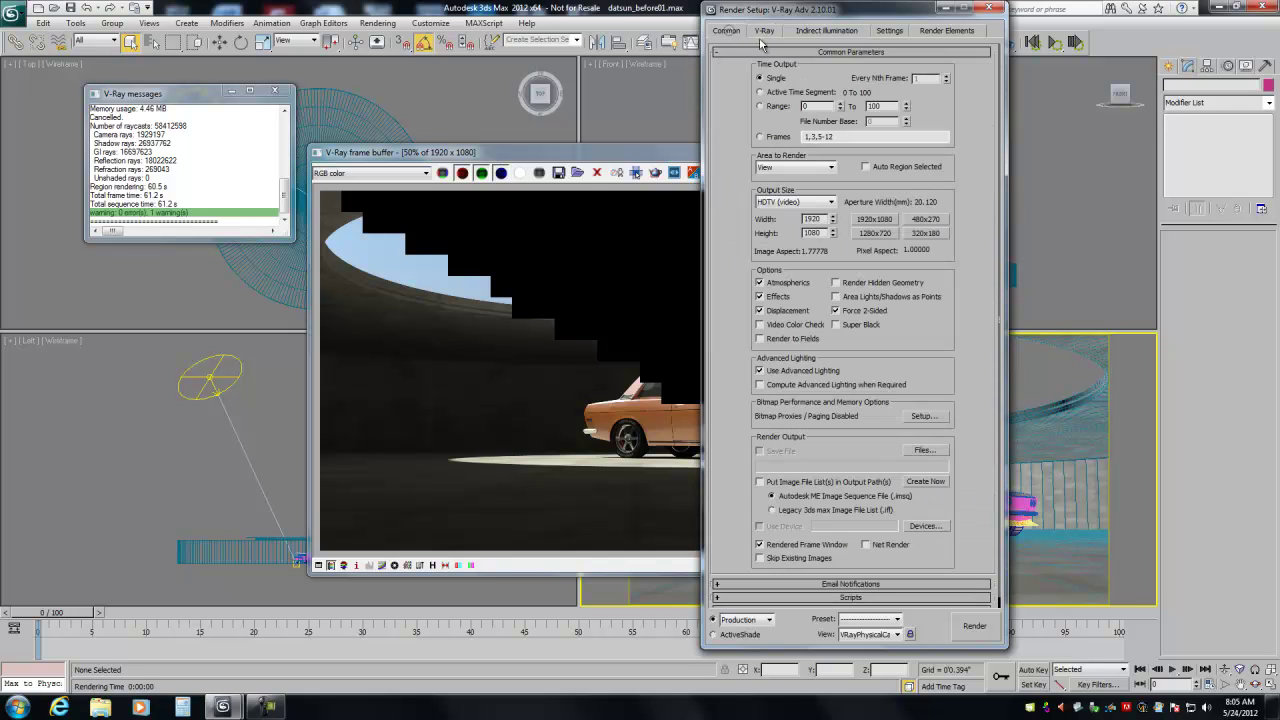
pyautogui.click(988, 8)
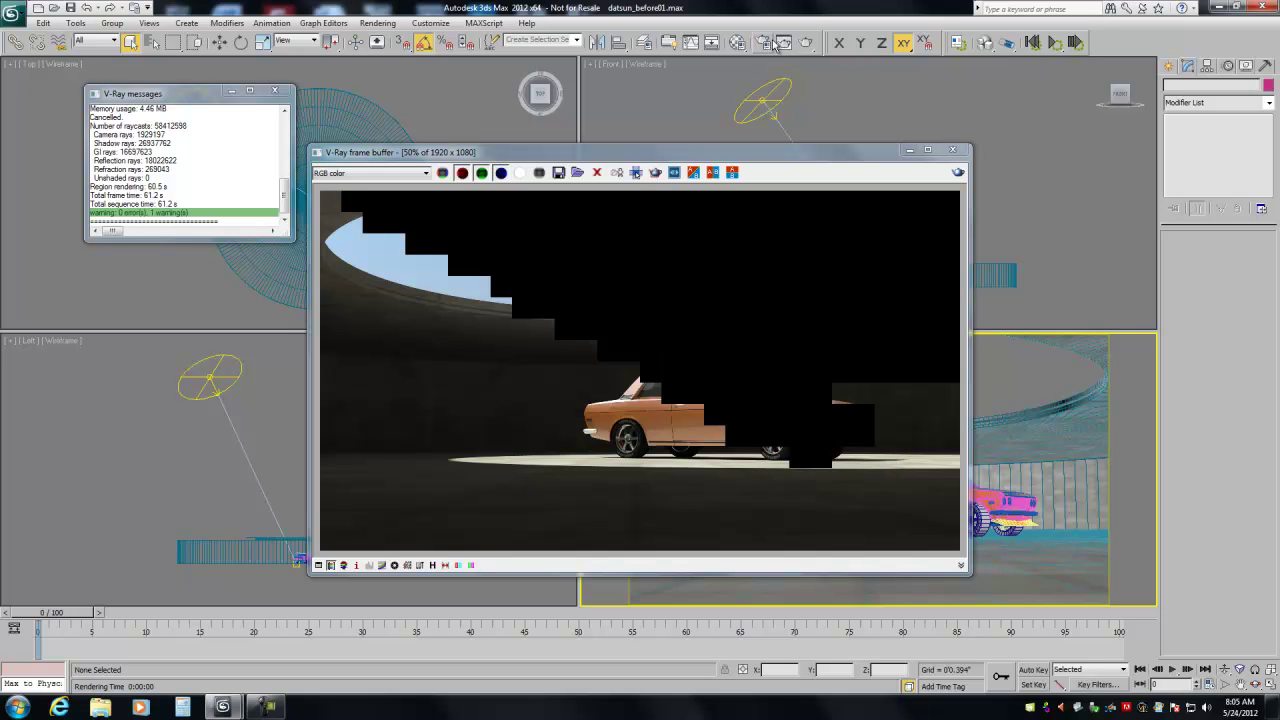
pyautogui.press('F10')
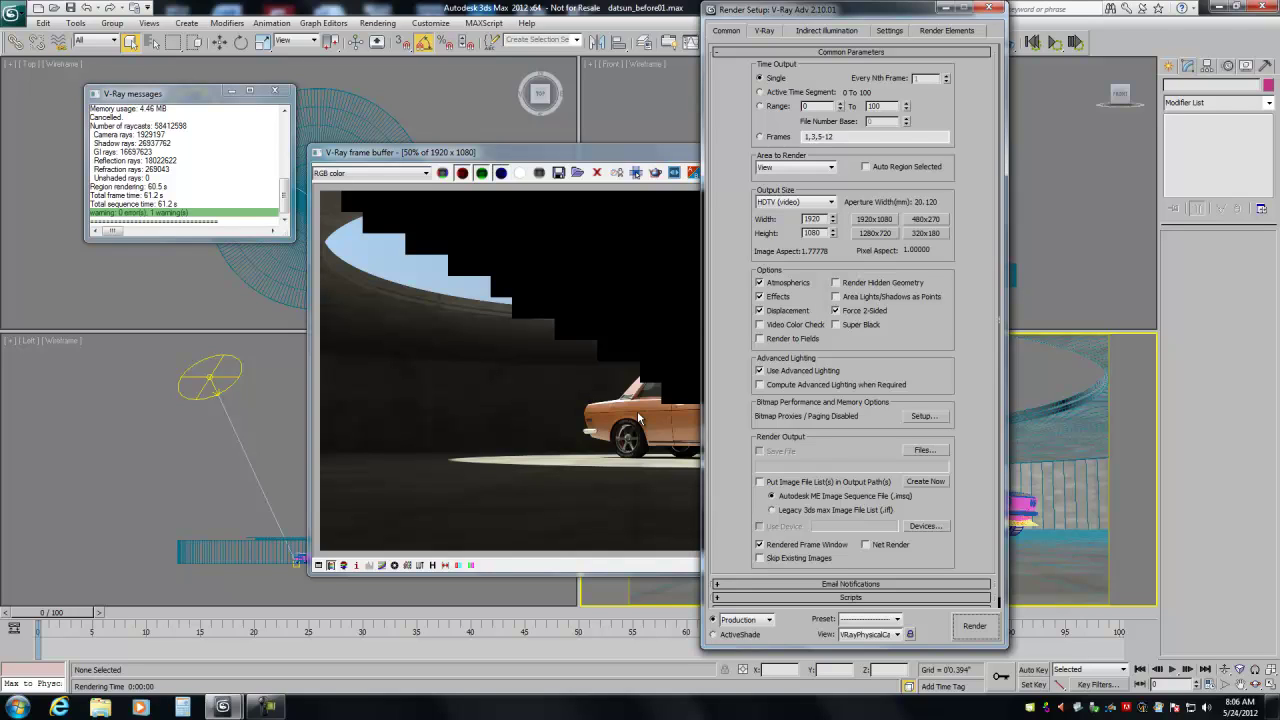
# - Add VRayGlobalIllumination, VRayLighting, VRayReflection, VRayRefraction and VRaySpecular render elements
pyautogui.click(944, 32)
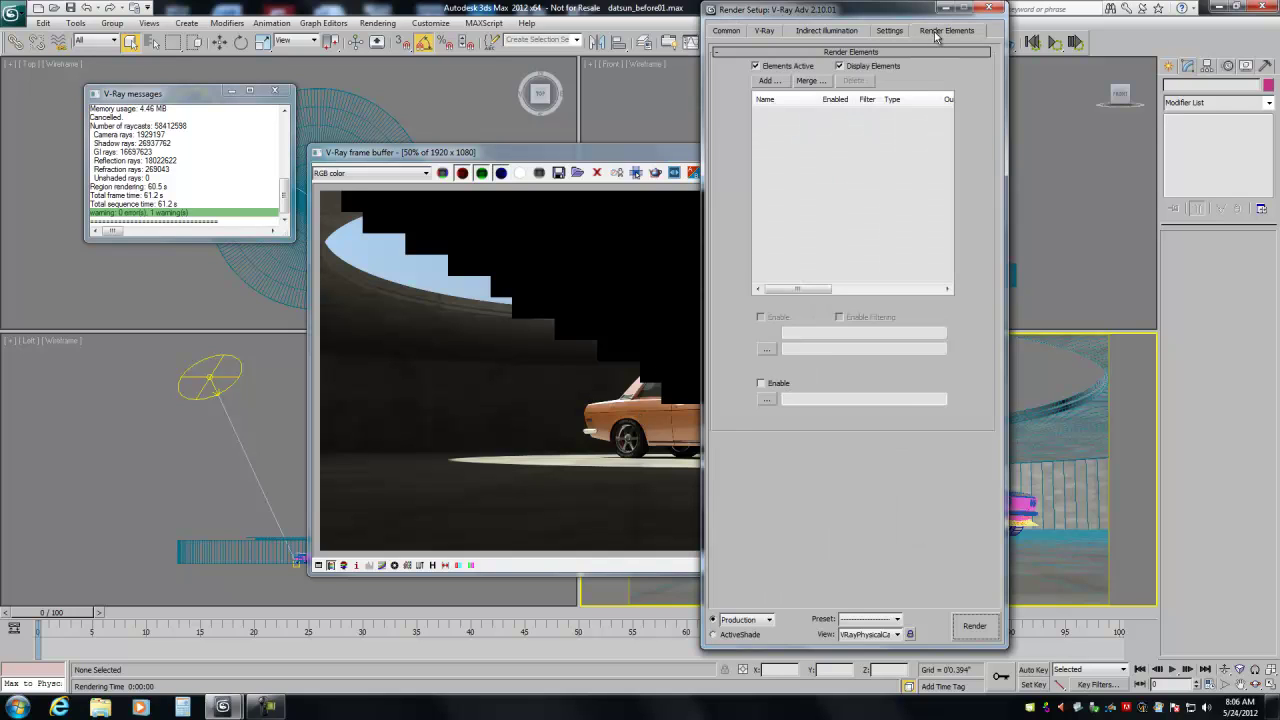
pyautogui.click(768, 80)
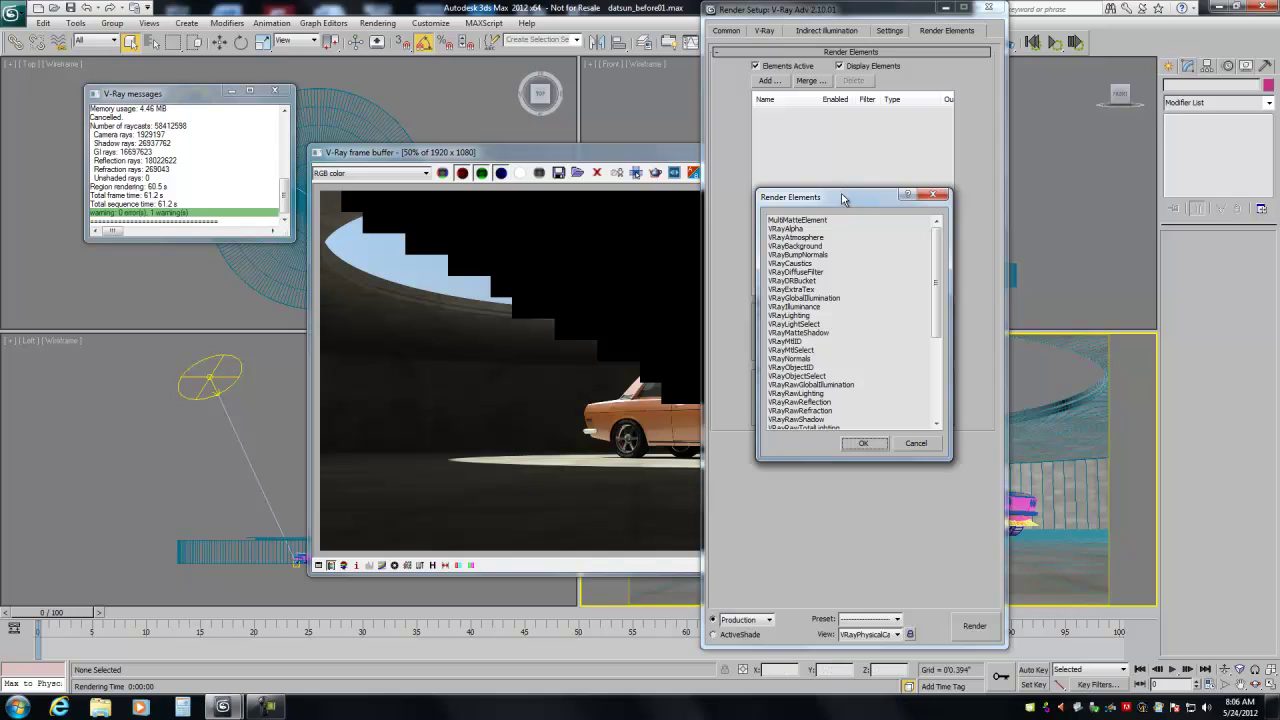
pyautogui.moveTo(846, 198); pyautogui.dragTo(859, 201)
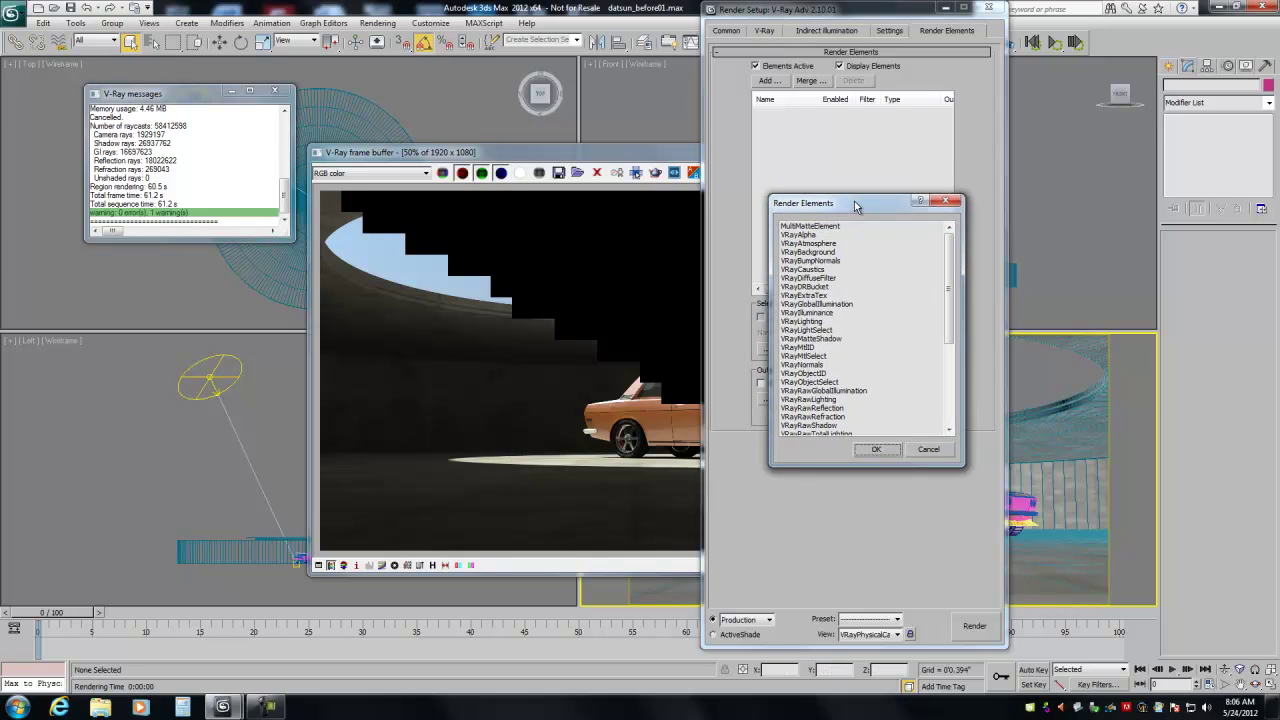
pyautogui.click(832, 301)
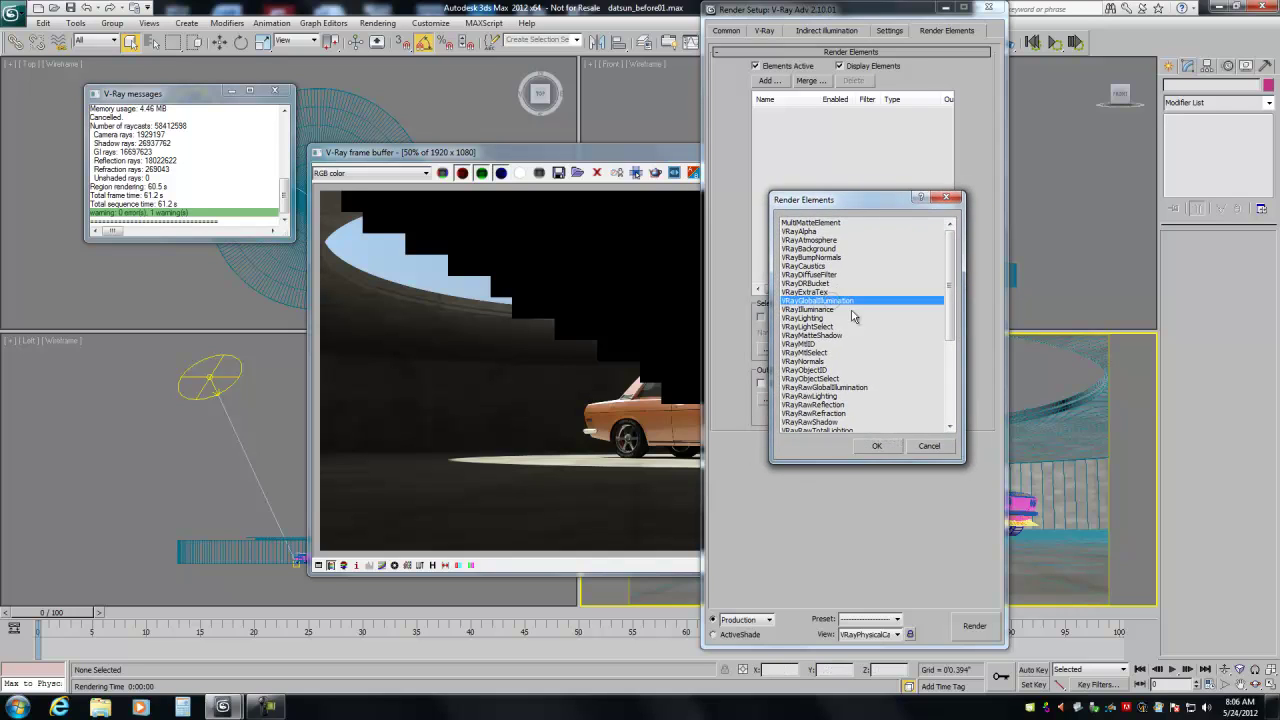
pyautogui.keyDown('ctrl'); pyautogui.click(820, 318); pyautogui.keyUp('ctrl')
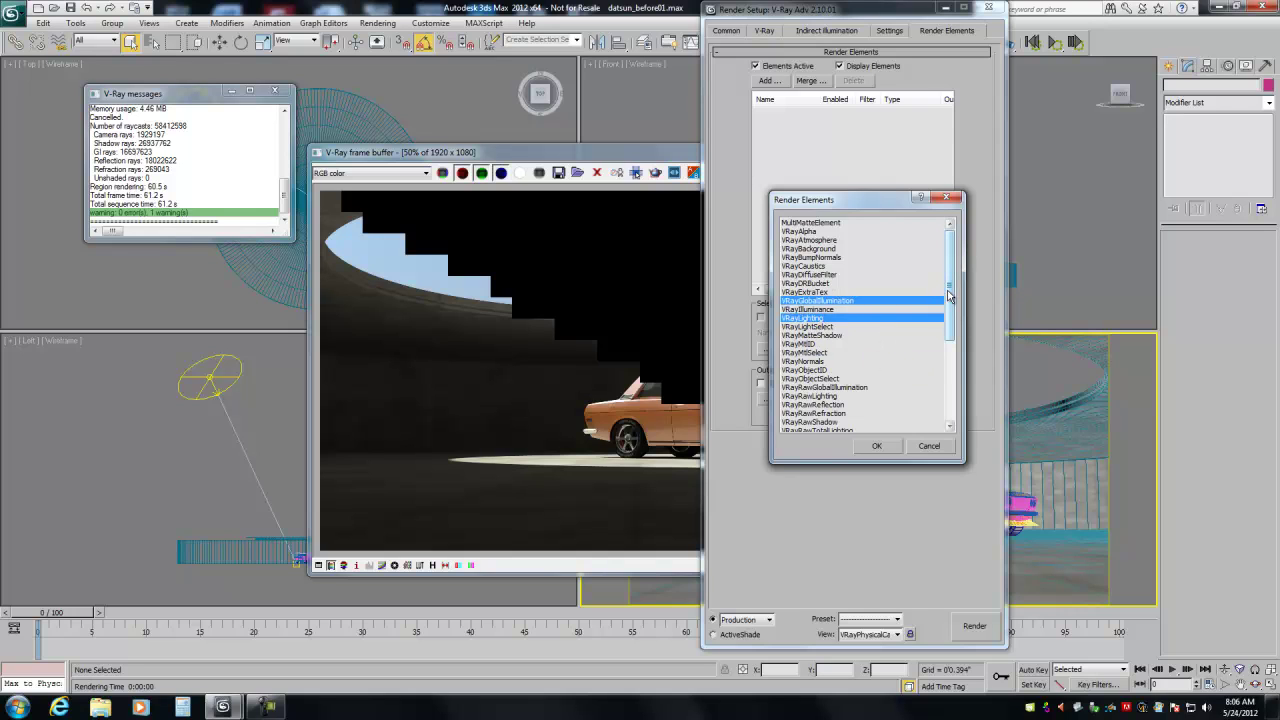
pyautogui.moveTo(949, 297); pyautogui.dragTo(948, 380)
pyautogui.keyDown('ctrl'); pyautogui.click(815, 369); pyautogui.keyUp('ctrl')
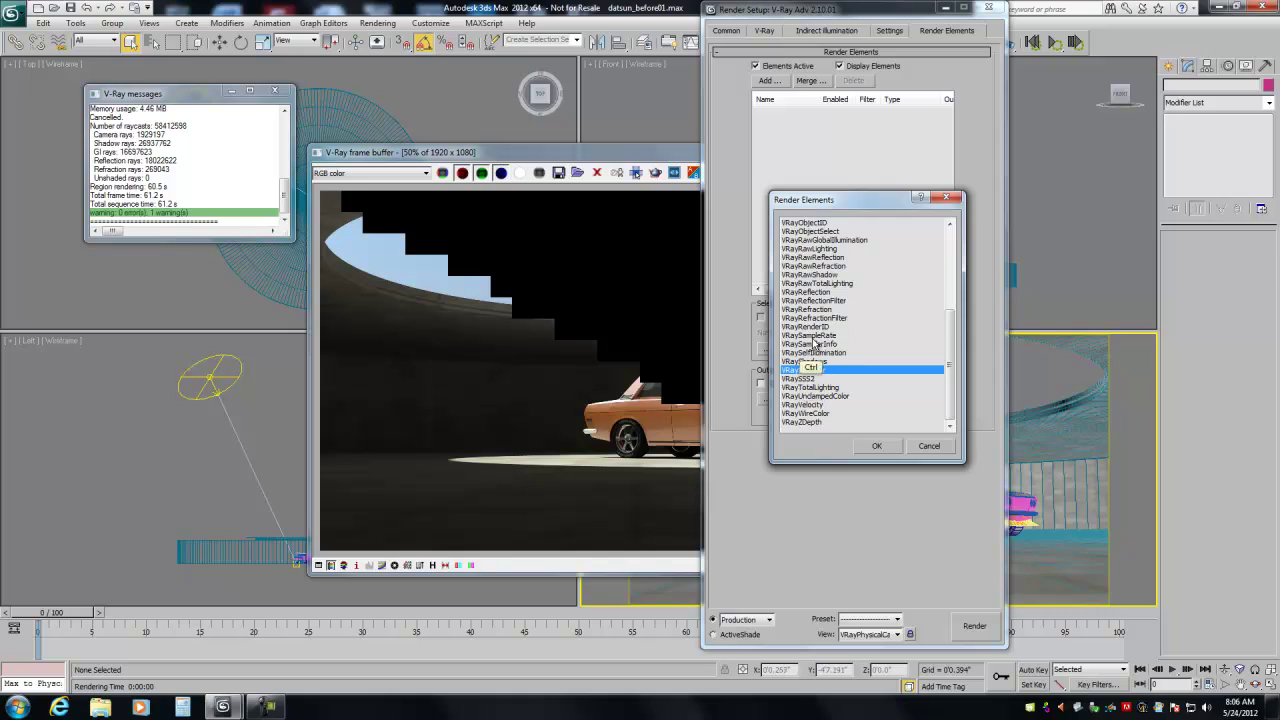
pyautogui.keyDown('ctrl'); pyautogui.click(812, 309); pyautogui.keyUp('ctrl')
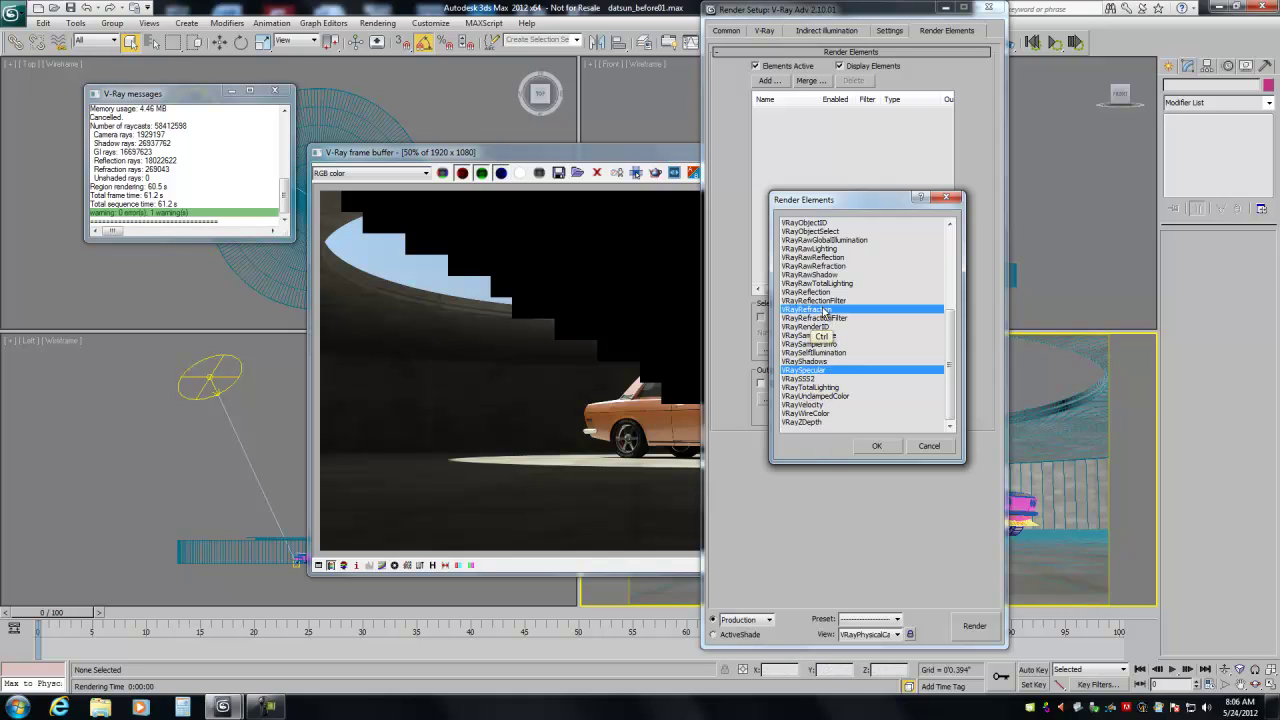
pyautogui.keyDown('ctrl'); pyautogui.click(812, 291); pyautogui.keyUp('ctrl')
pyautogui.moveTo(948, 378)
pyautogui.mouseDown()
pyautogui.moveTo(958, 289)
pyautogui.moveTo(948, 410)
pyautogui.mouseUp()
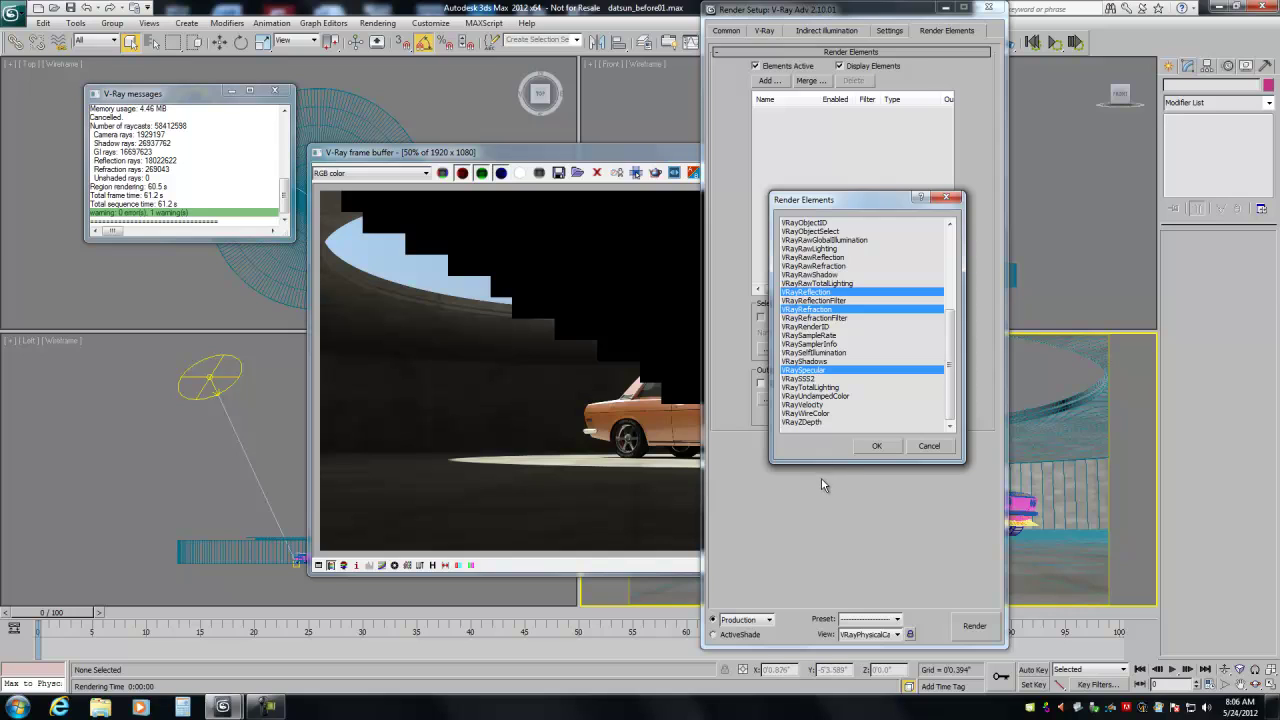
pyautogui.moveTo(950, 360)
pyautogui.mouseDown()
pyautogui.moveTo(953, 338)
pyautogui.moveTo(953, 395)
pyautogui.mouseUp()
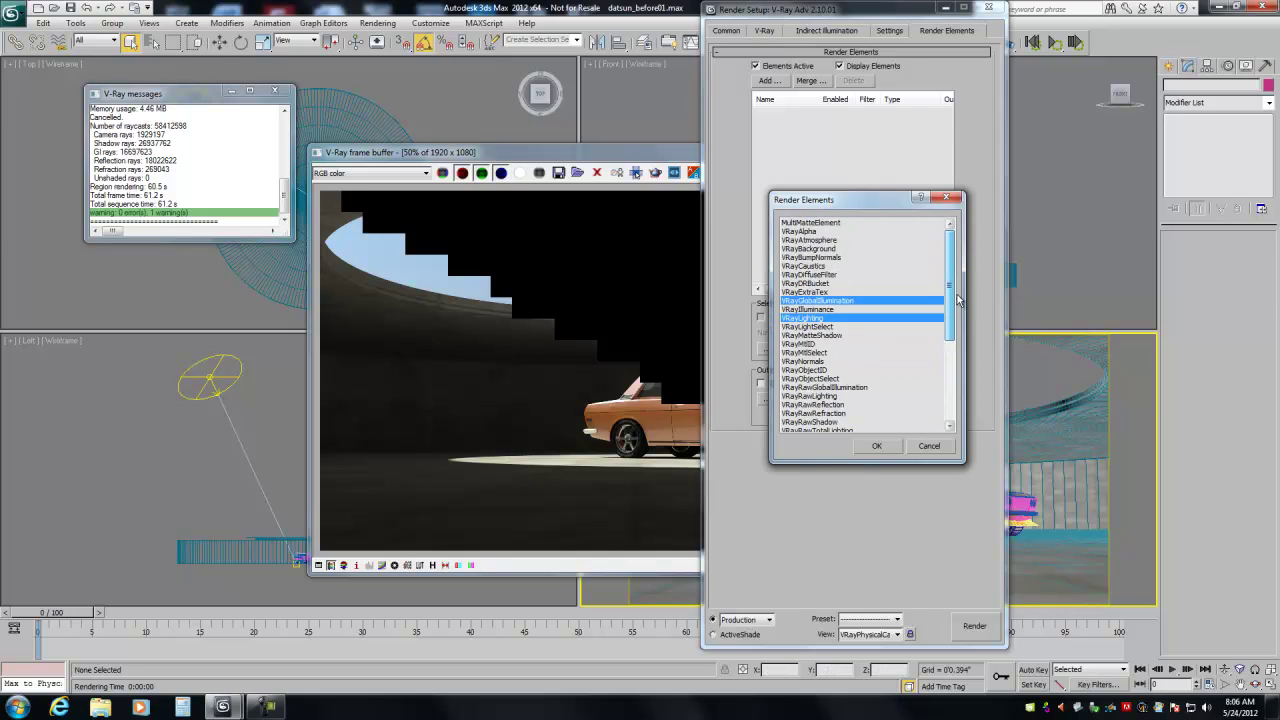
pyautogui.click(872, 448)
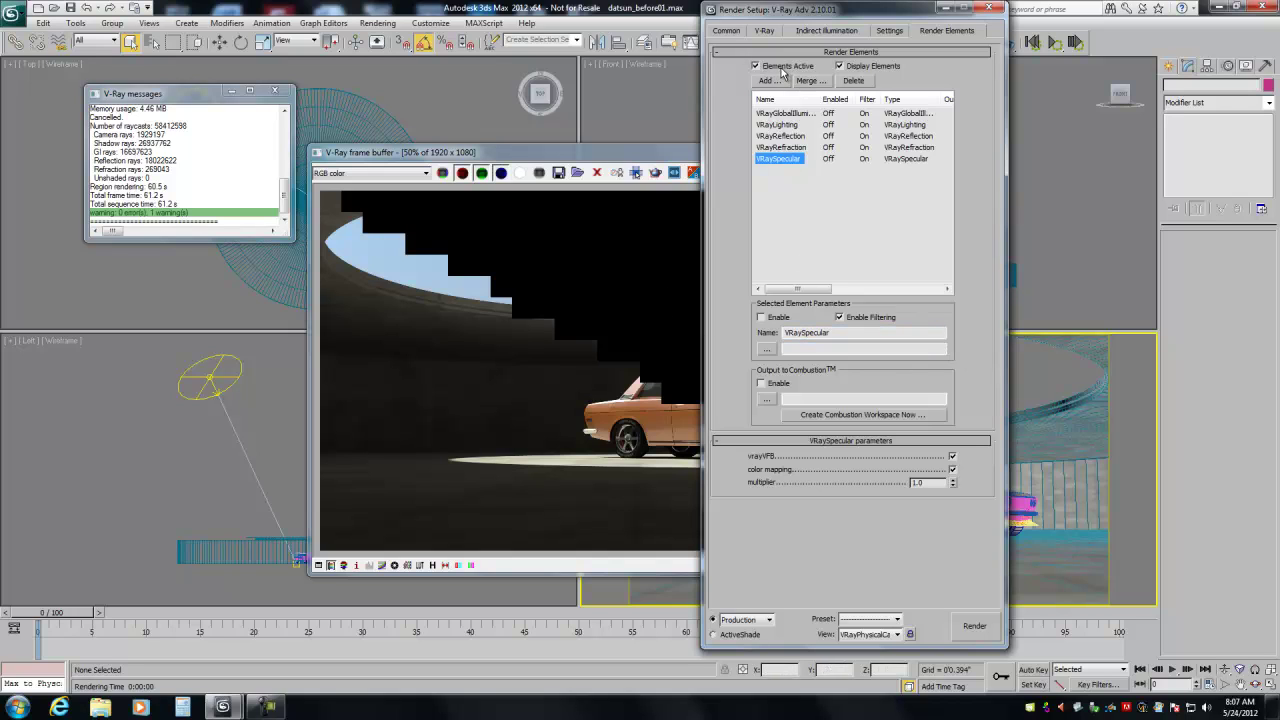
# - Set the render output file to datsunele_.exr in the datsun_render_elements folder
pyautogui.click(764, 31)
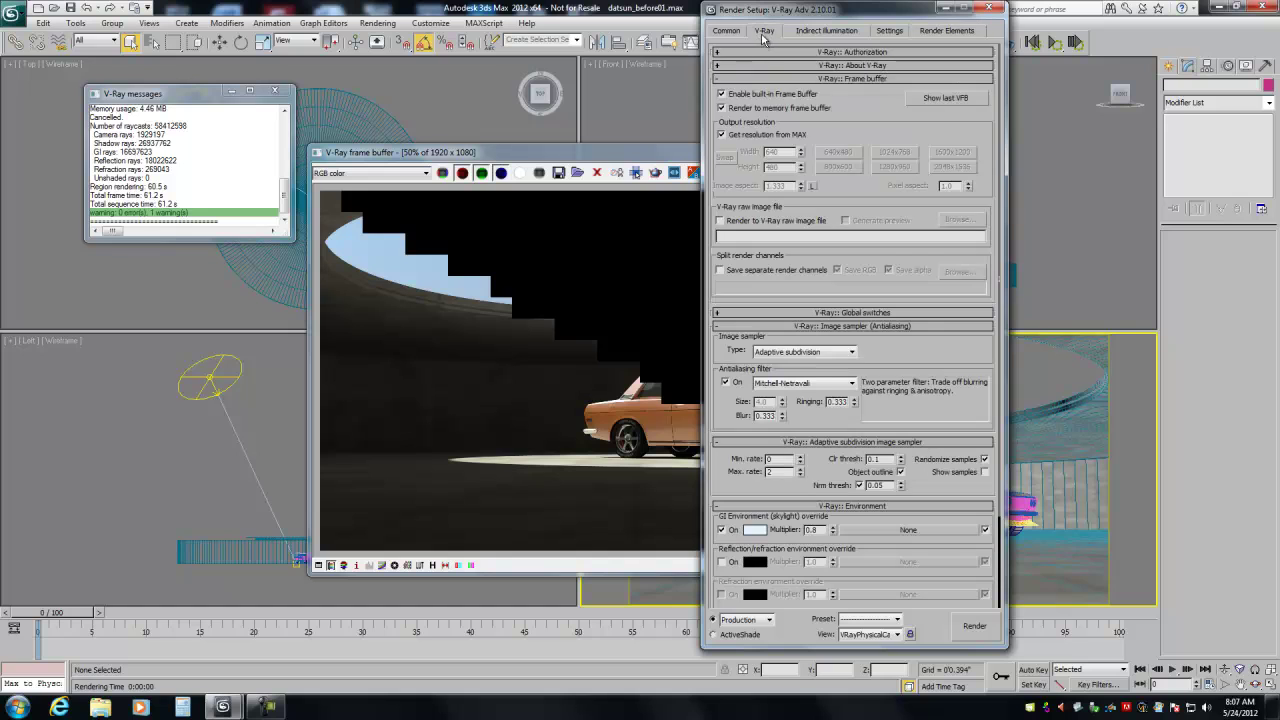
pyautogui.click(733, 31)
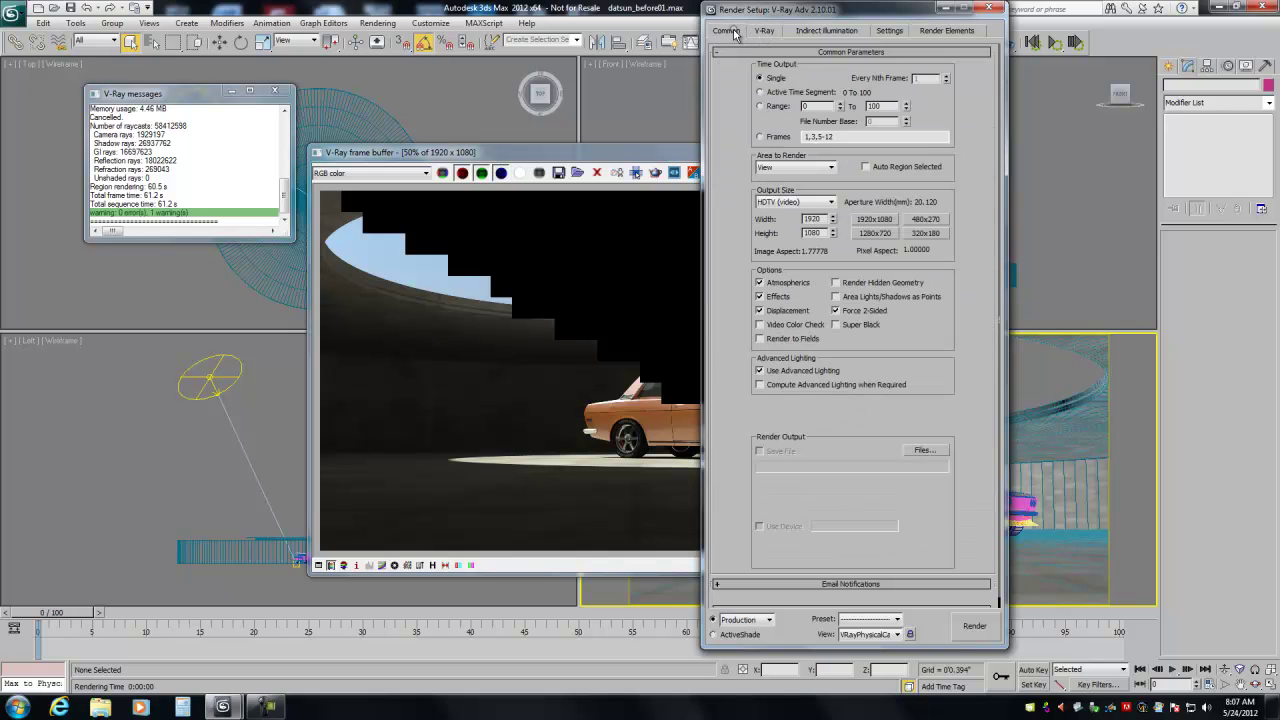
pyautogui.click(918, 451)
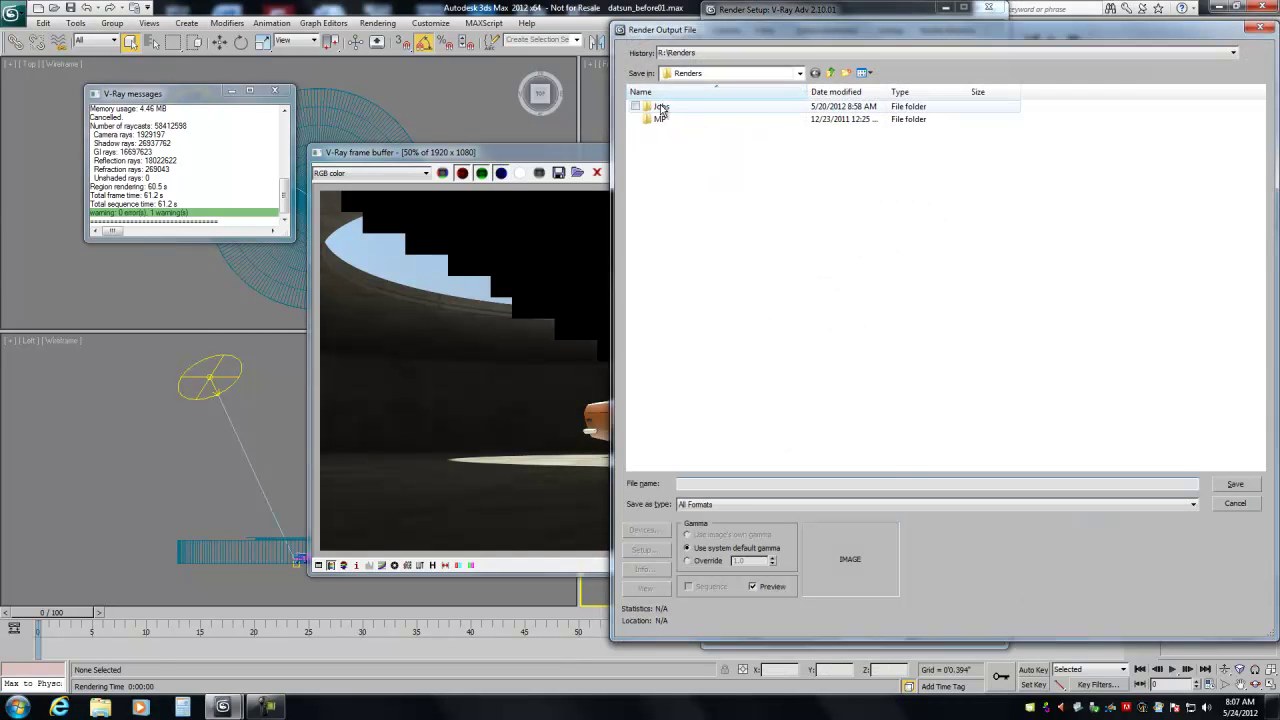
pyautogui.click(696, 55)
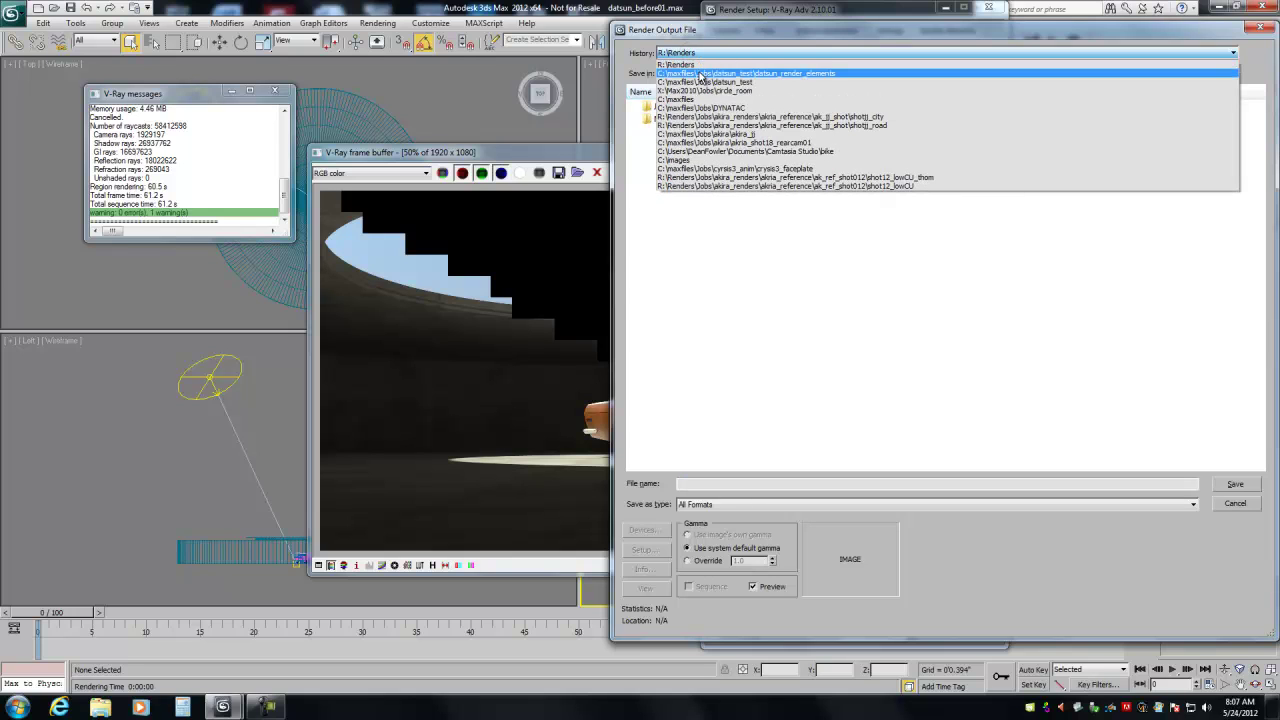
pyautogui.click(702, 73)
pyautogui.click(828, 73)
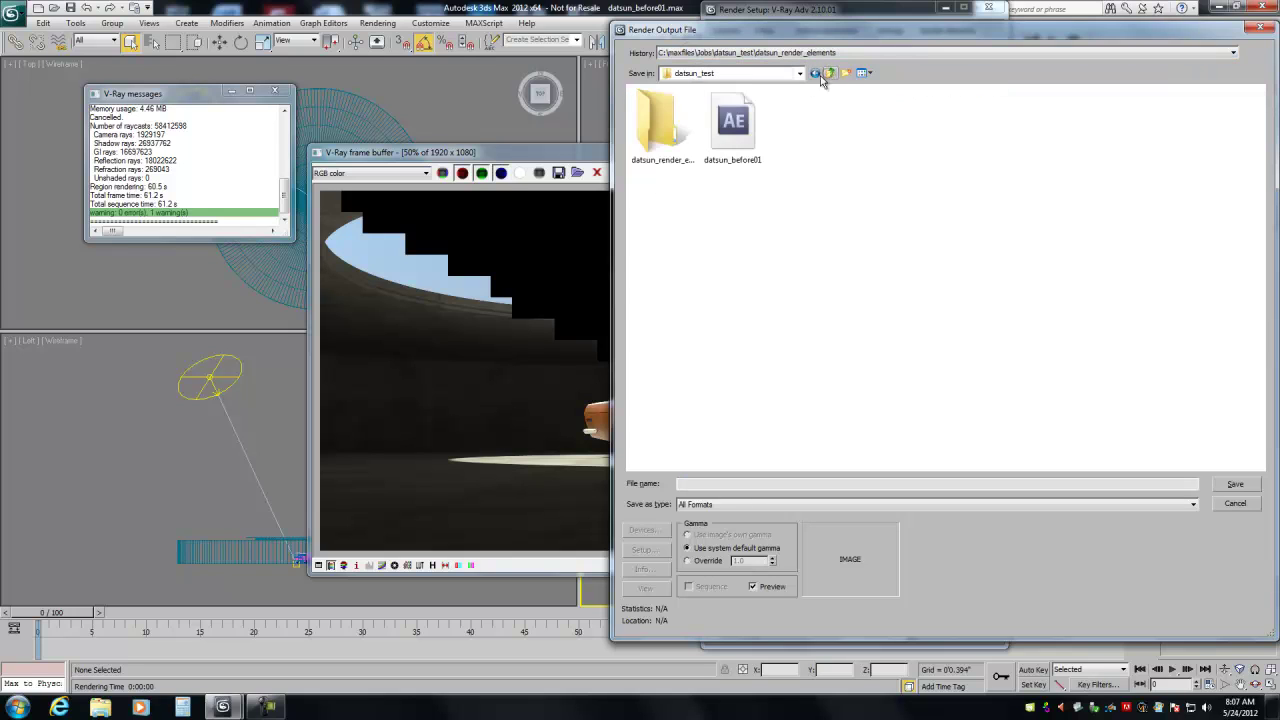
pyautogui.doubleClick(668, 125)
pyautogui.write('datsunele_.exr')
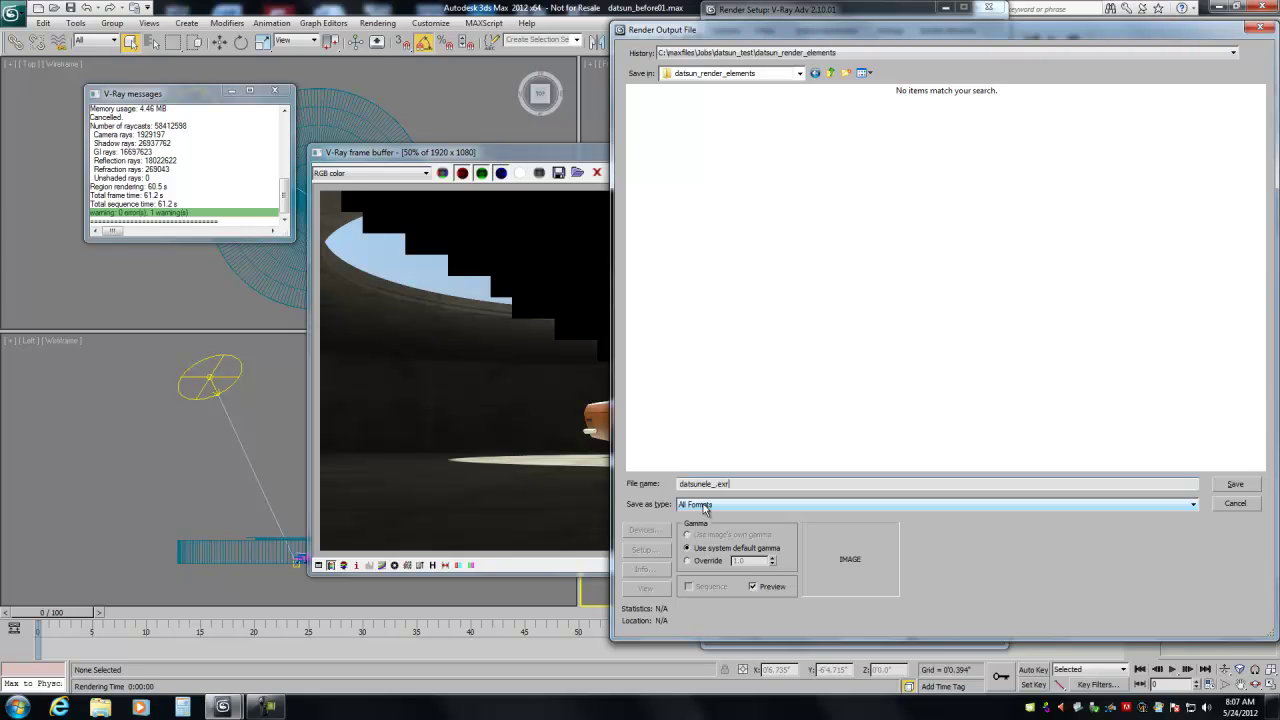
pyautogui.click(1234, 484)
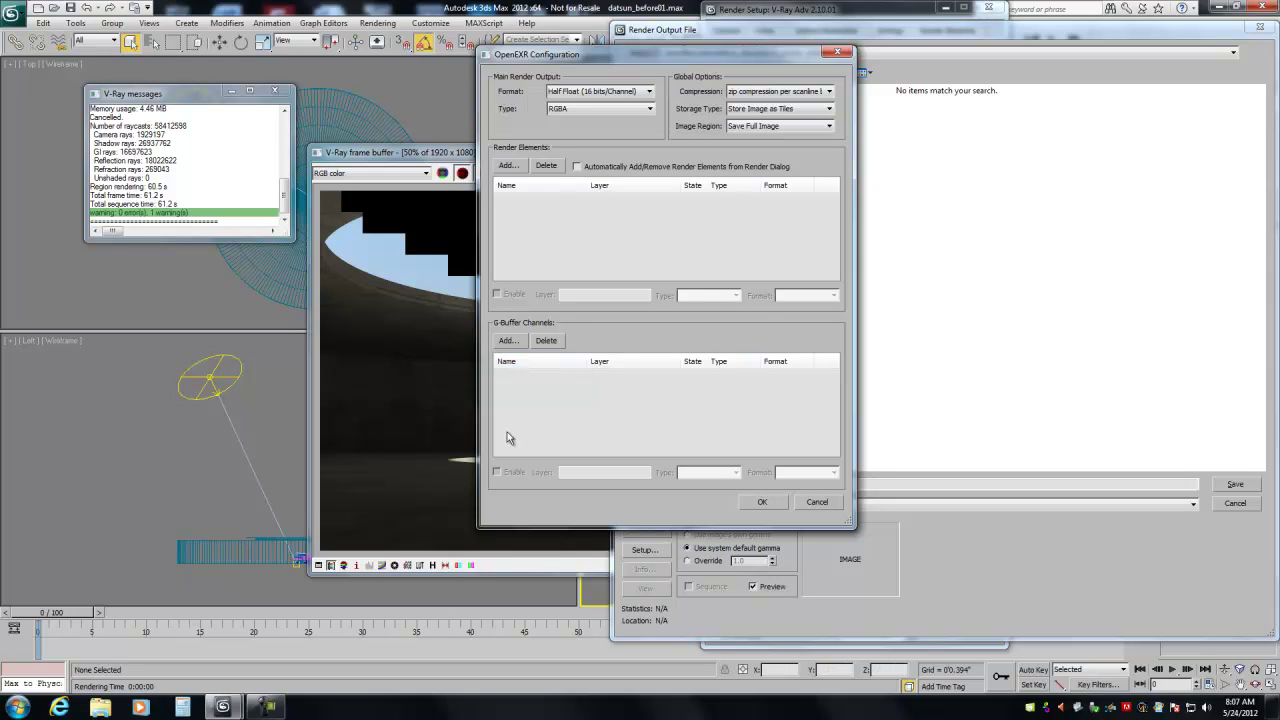
# - Set the OpenEXR type to RGB and add all five V-Ray render elements as layers
pyautogui.click(632, 110)
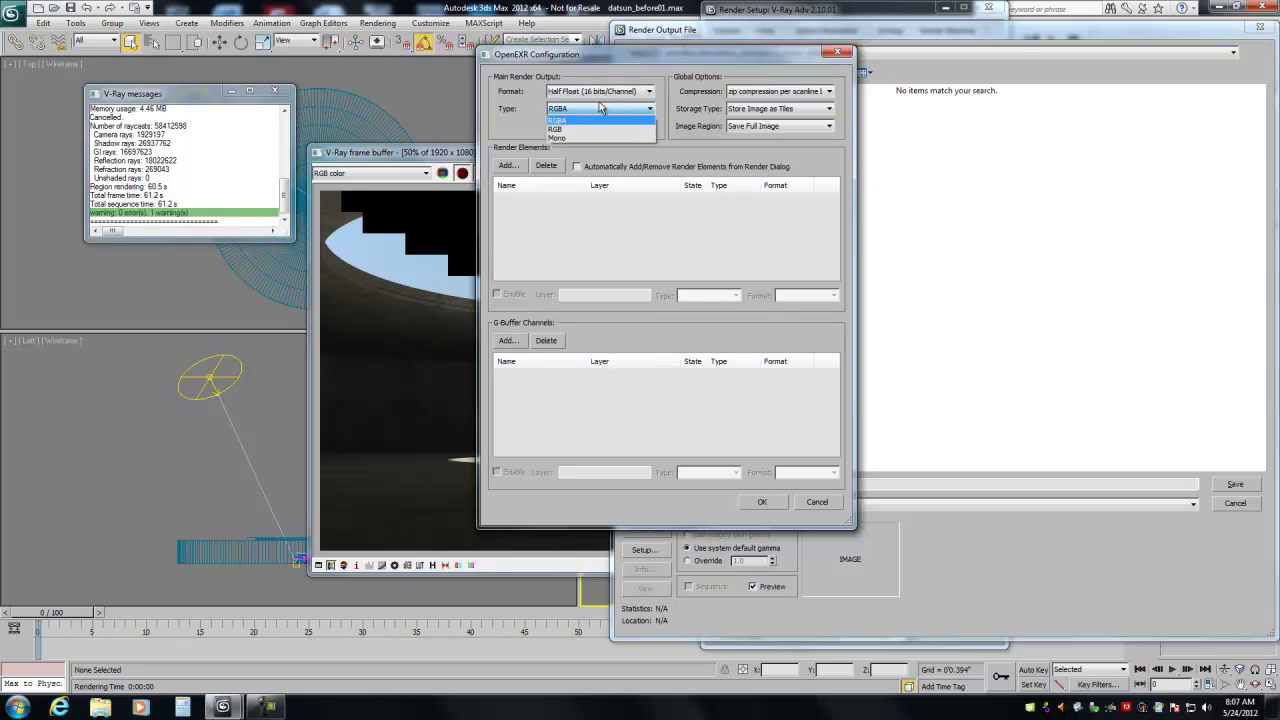
pyautogui.click(560, 129)
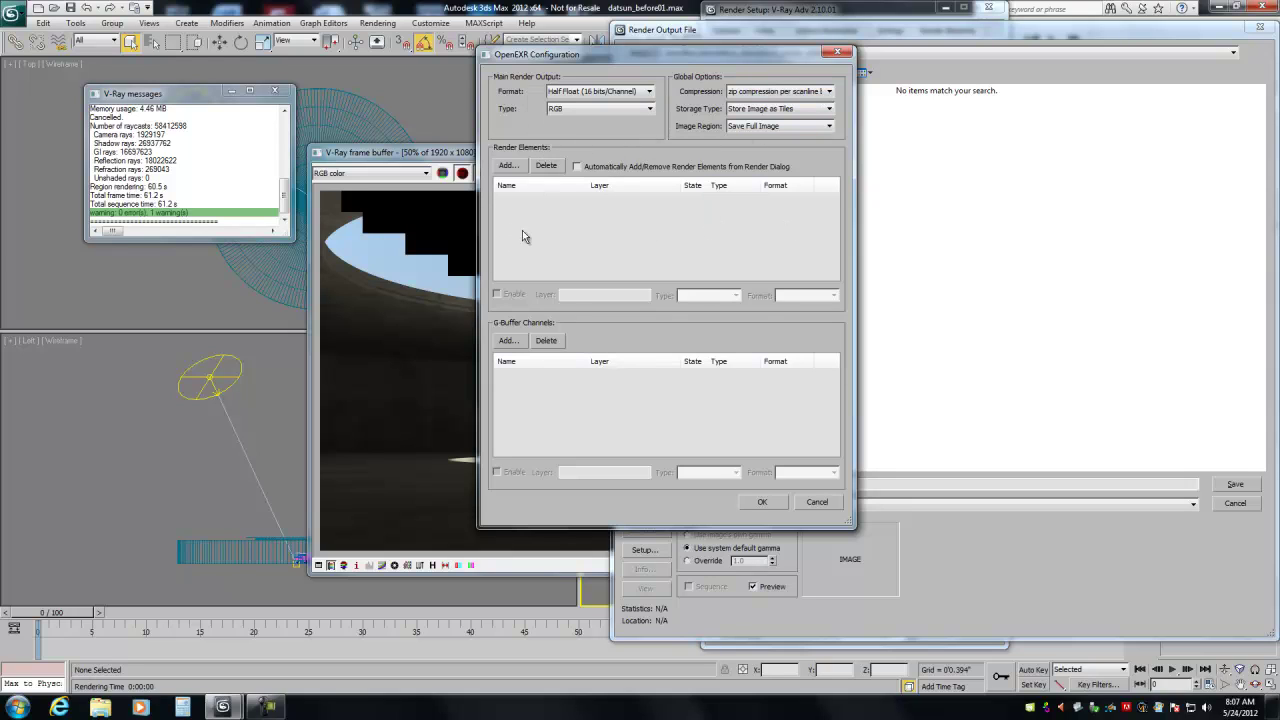
pyautogui.click(508, 166)
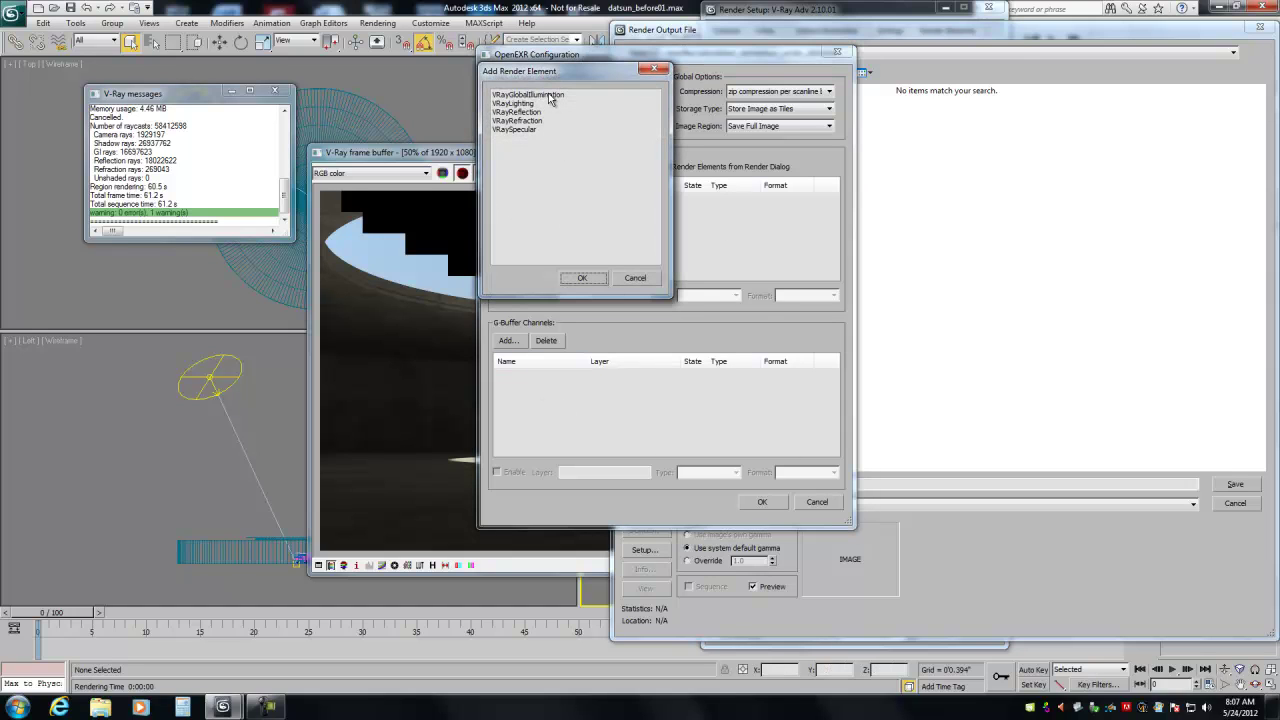
pyautogui.moveTo(549, 97); pyautogui.dragTo(532, 163)
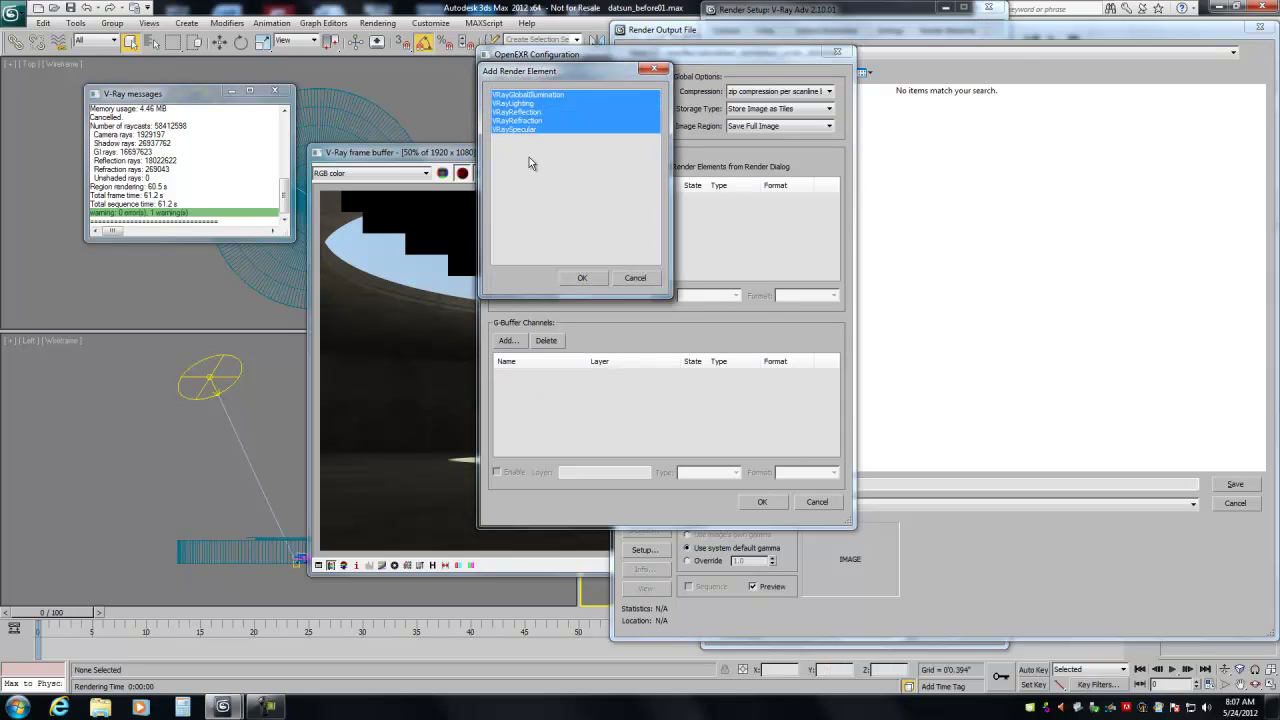
pyautogui.click(586, 278)
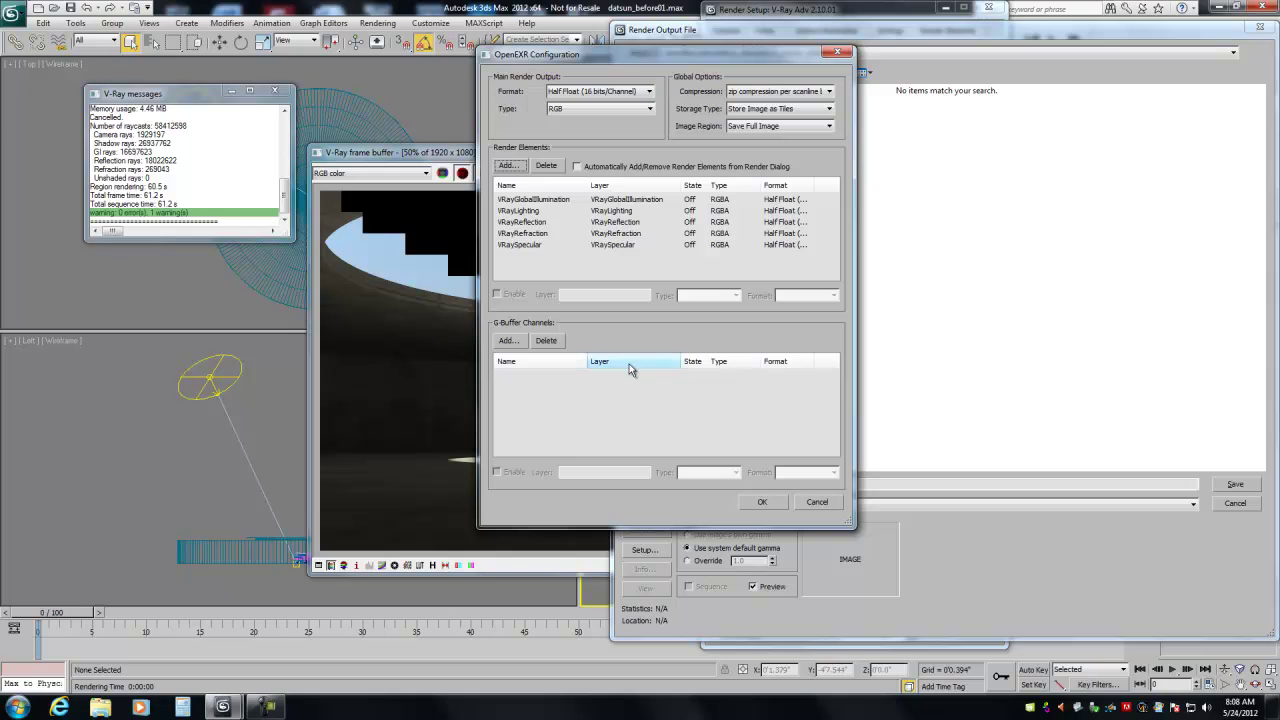
# - Confirm the datsunele_ OpenEXR output settings and return to the V-Ray frame buffer rollout
pyautogui.click(765, 503)
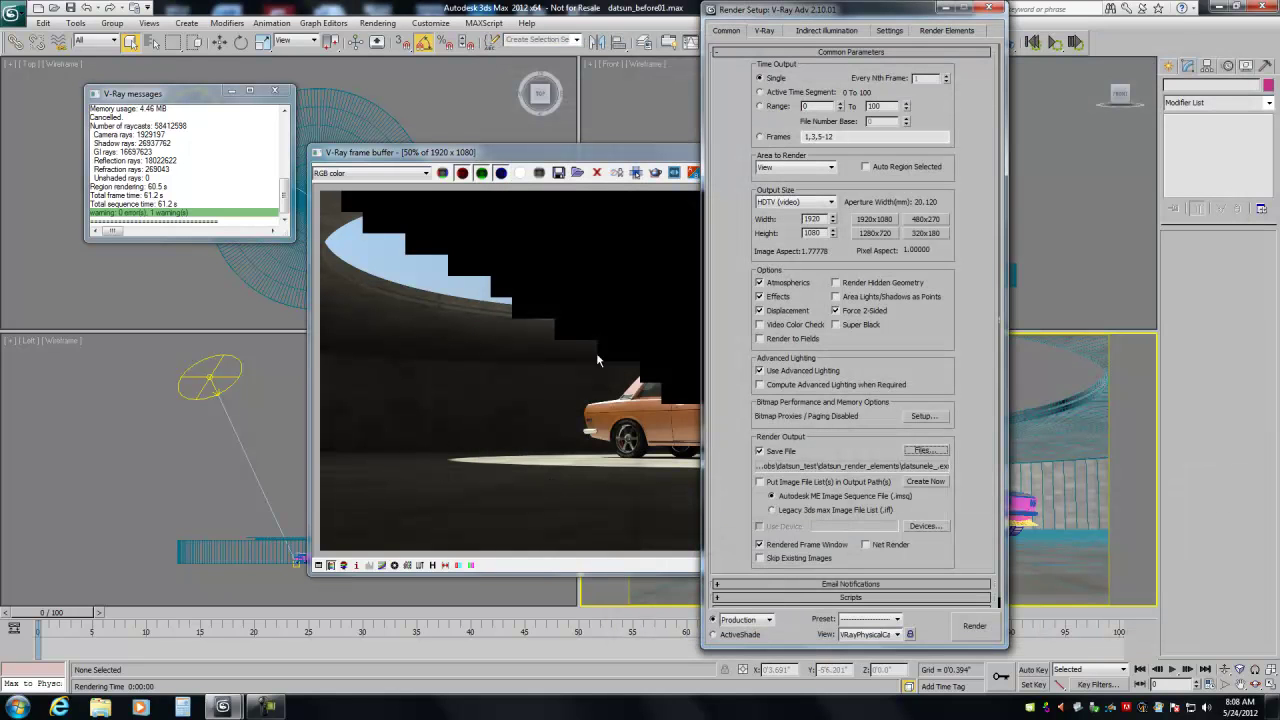
pyautogui.click(764, 30)
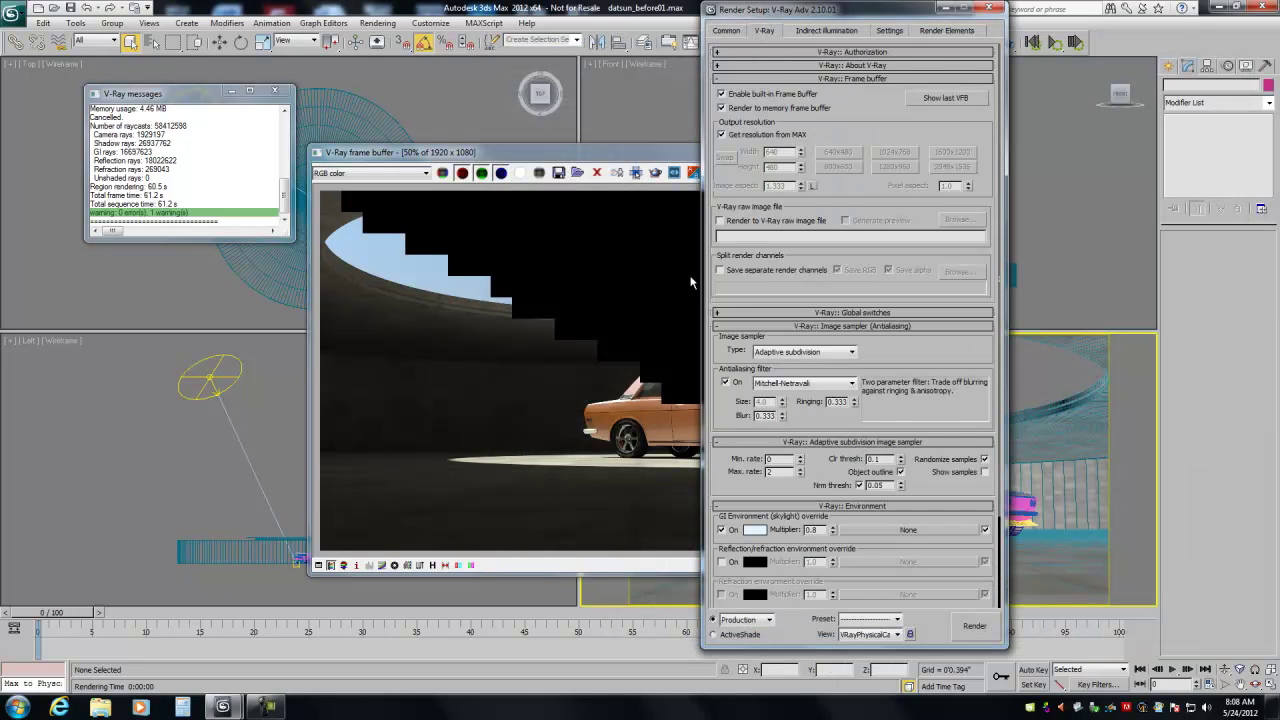
pyautogui.click(750, 78)
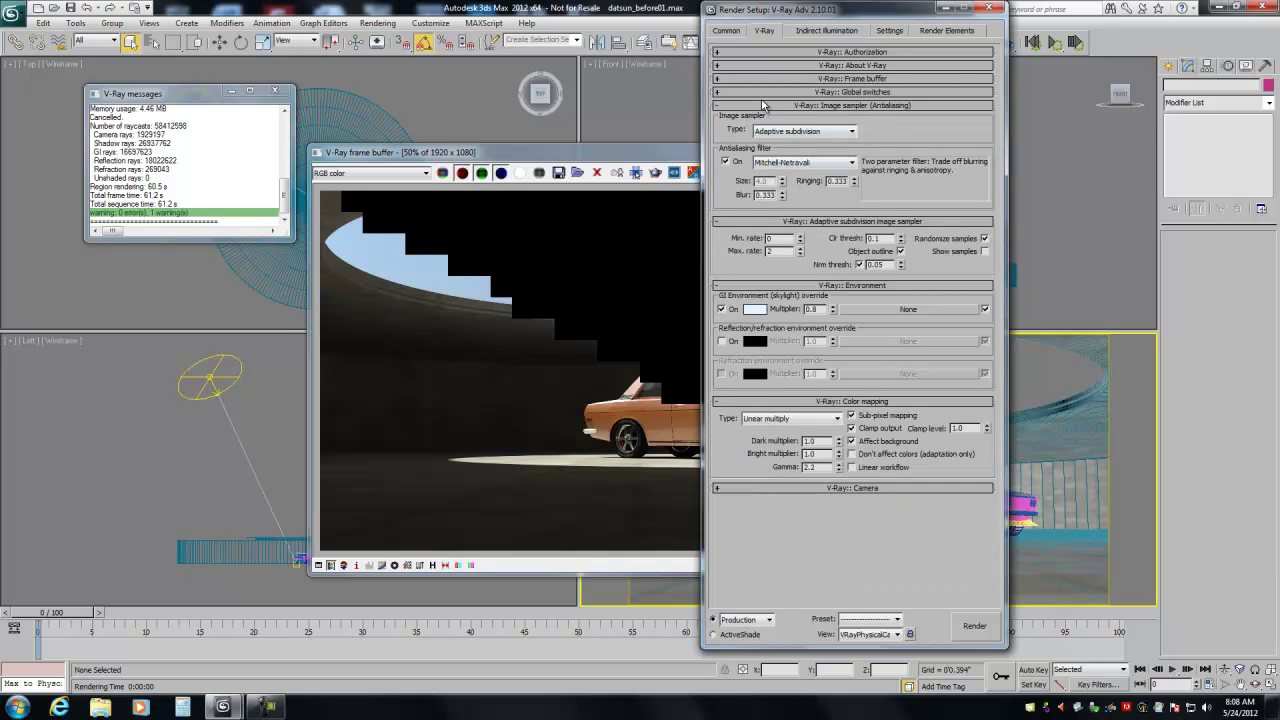
pyautogui.click(772, 78)
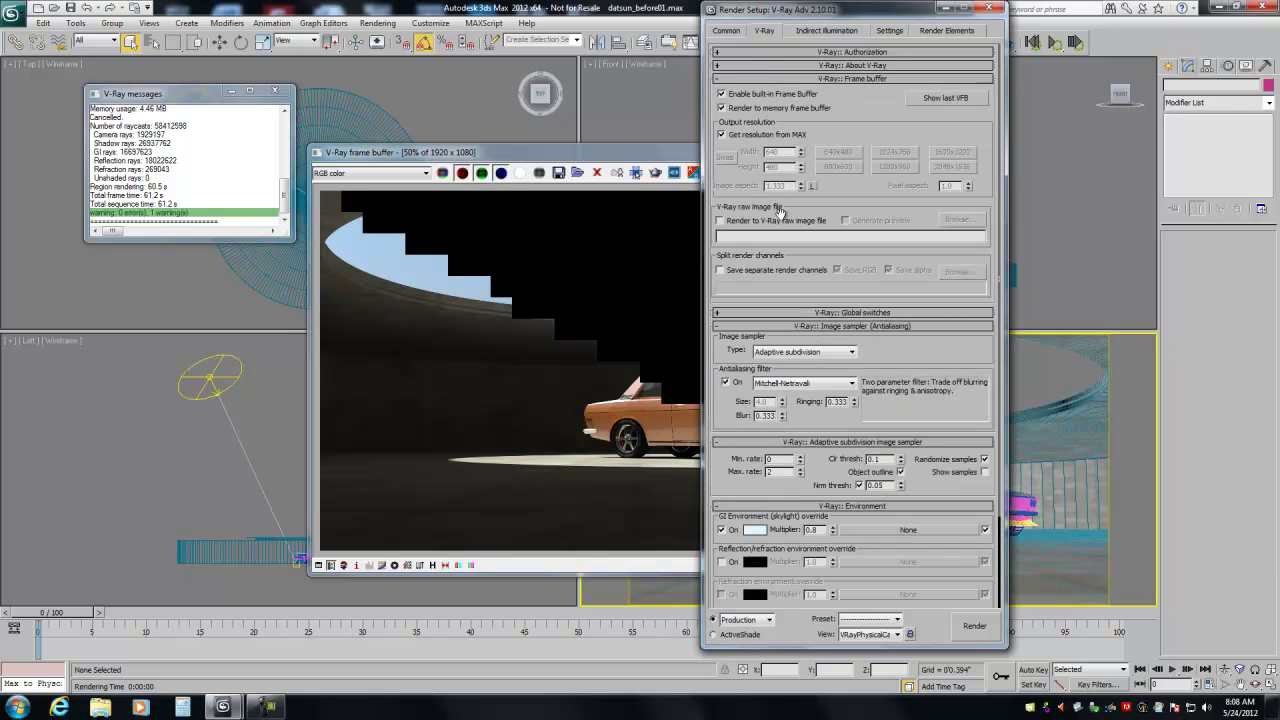
# - Save separate render channels as datele_.exr in the datsun_render_elements folder
pyautogui.click(721, 270)
pyautogui.click(951, 272)
pyautogui.write('datelel')
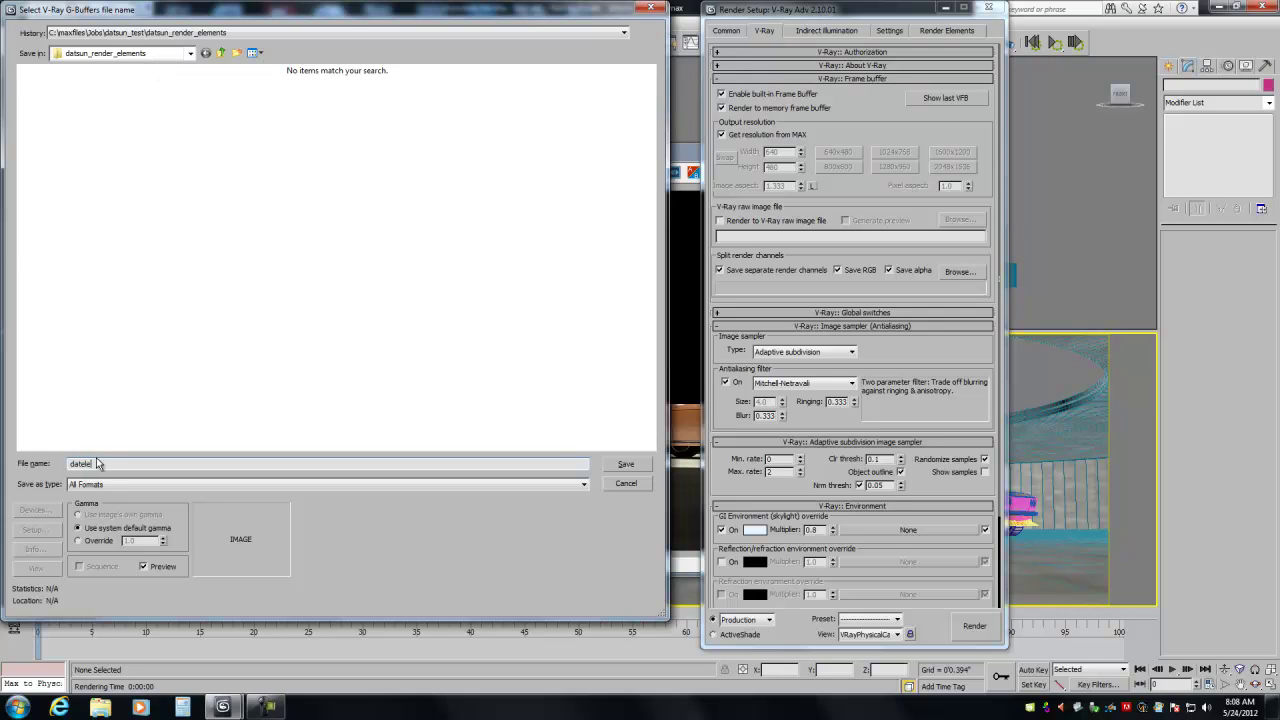
pyautogui.write('_.exr')
pyautogui.click(630, 463)
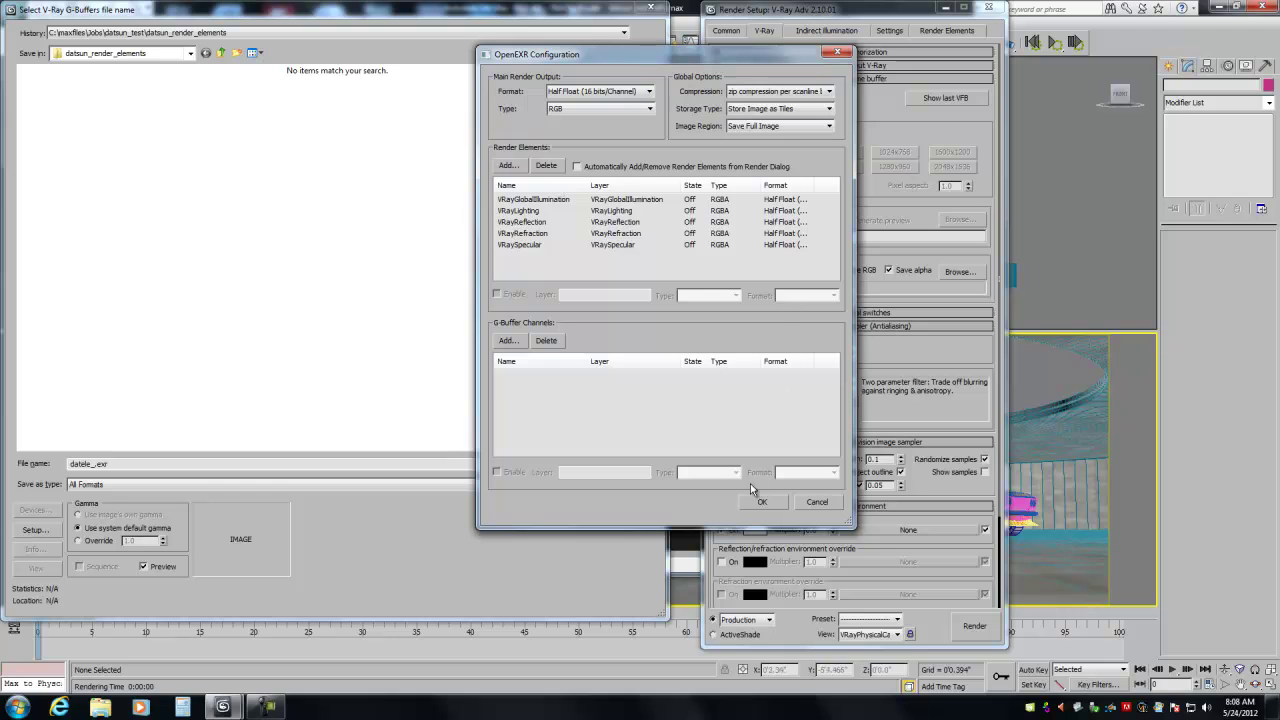
pyautogui.click(762, 503)
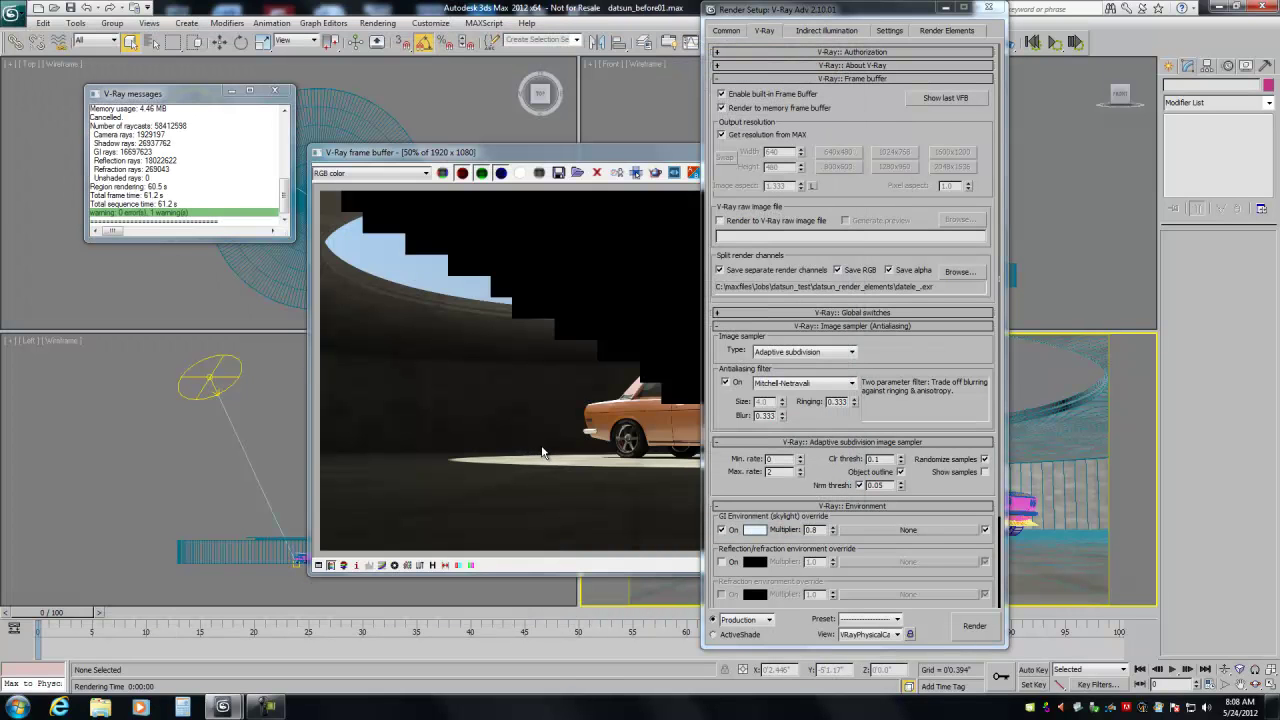
# - Turn off Clamp output in V-Ray Color mapping, then go back to the Common settings
pyautogui.click(798, 31)
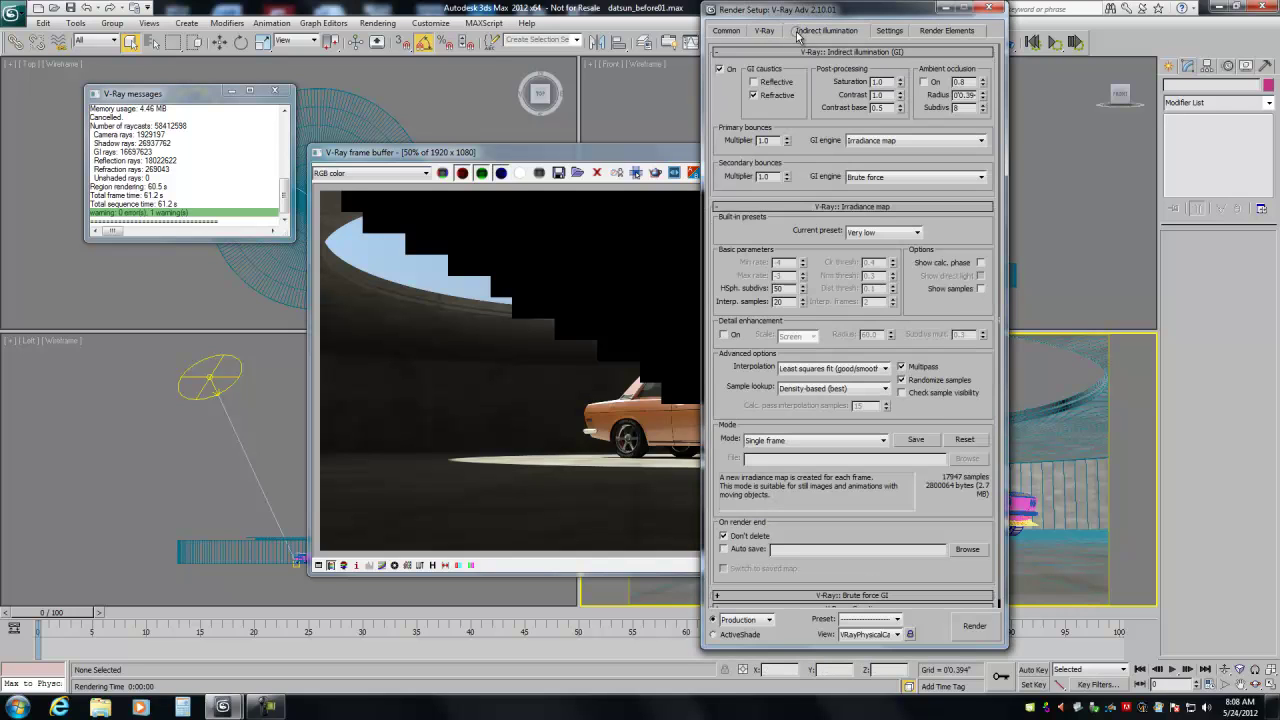
pyautogui.click(762, 31)
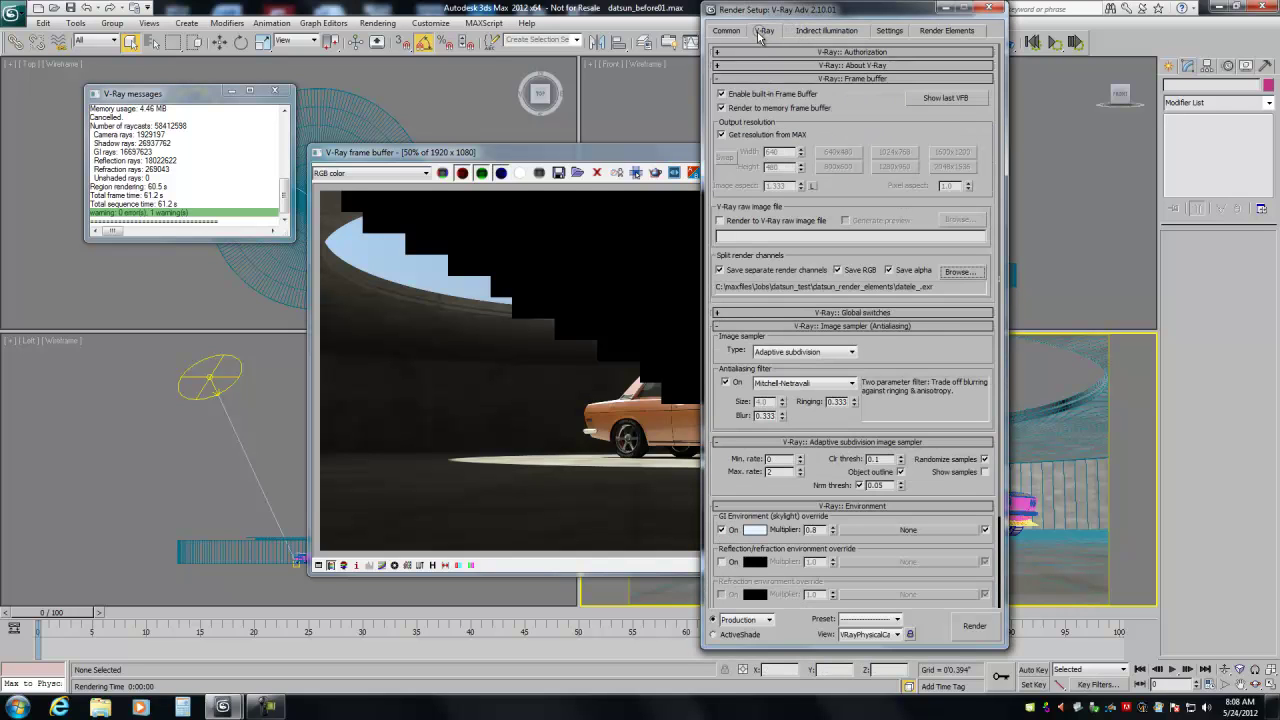
pyautogui.click(777, 79)
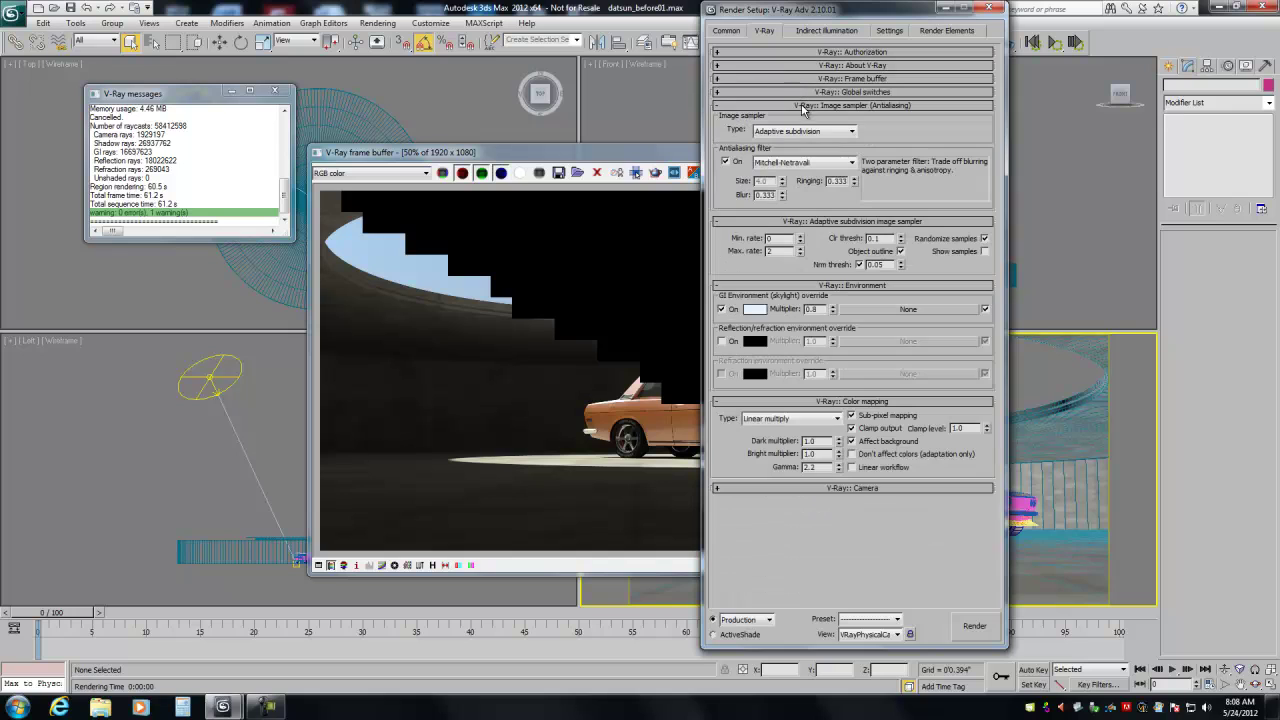
pyautogui.click(803, 106)
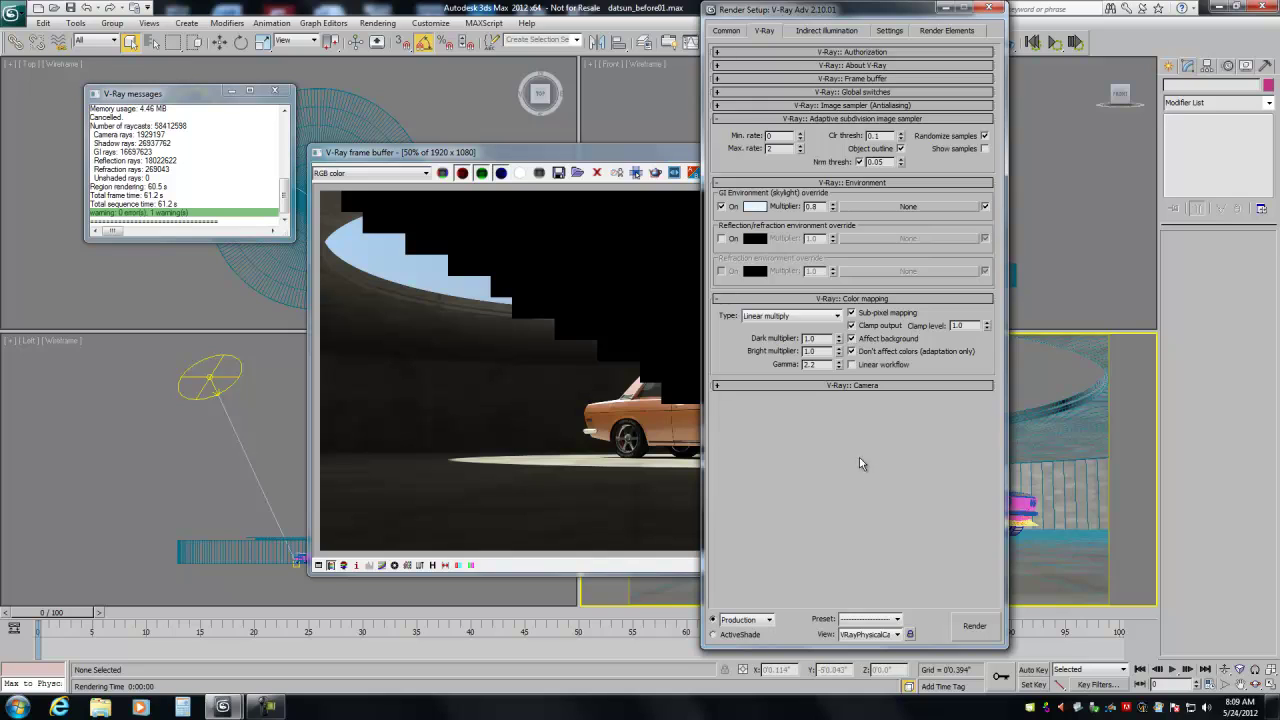
pyautogui.click(851, 325)
pyautogui.click(736, 32)
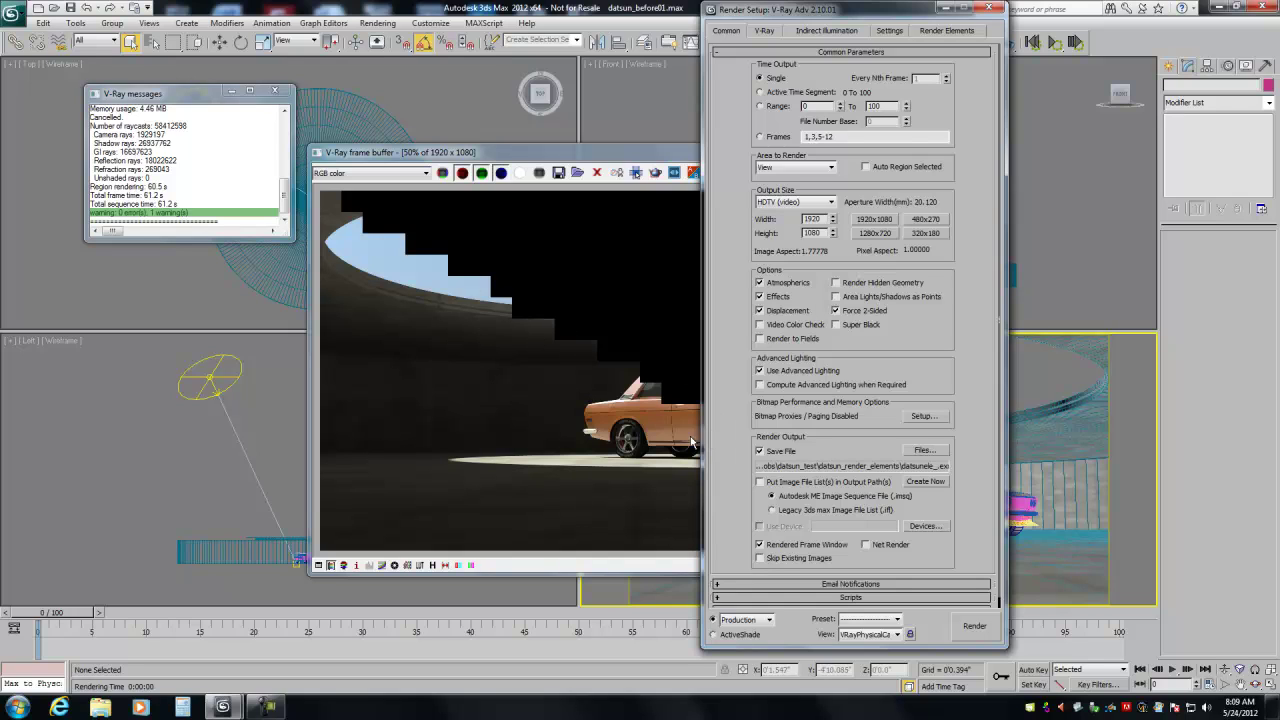
# - Render the Datsun frame to datsunele_.exr and view it with sRGB correction in the frame buffer
pyautogui.click(966, 626)
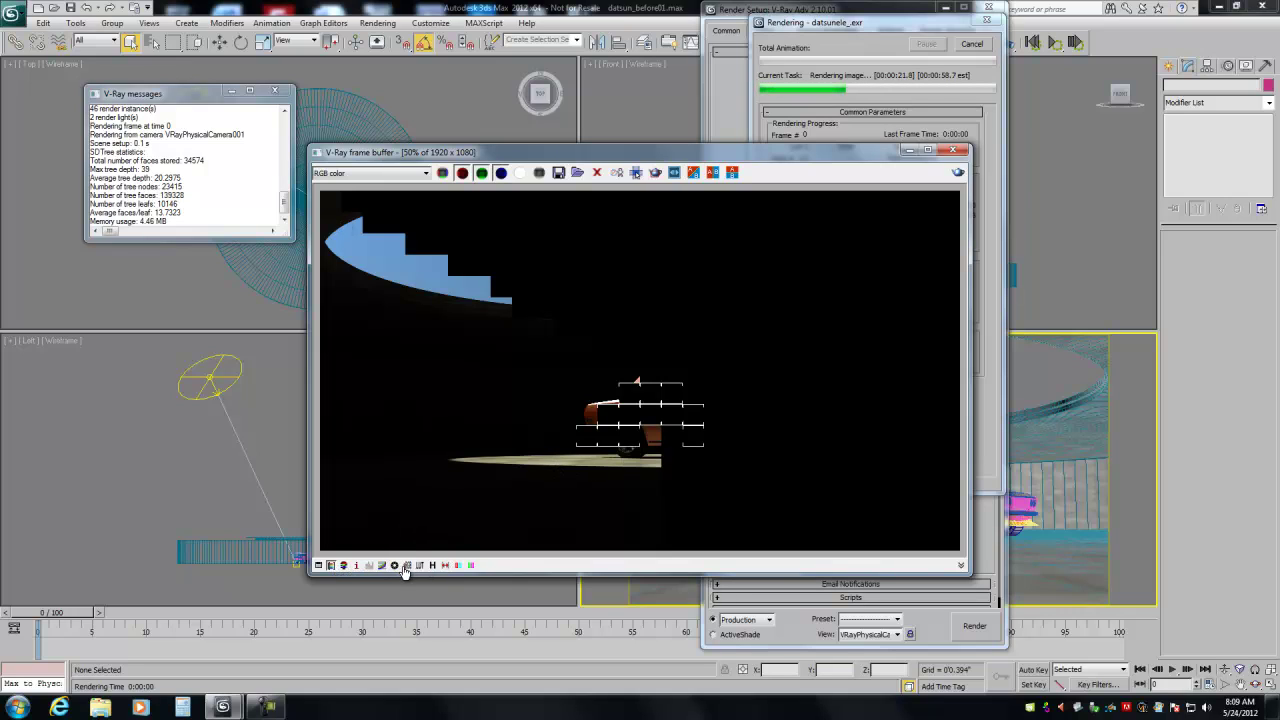
pyautogui.click(407, 566)
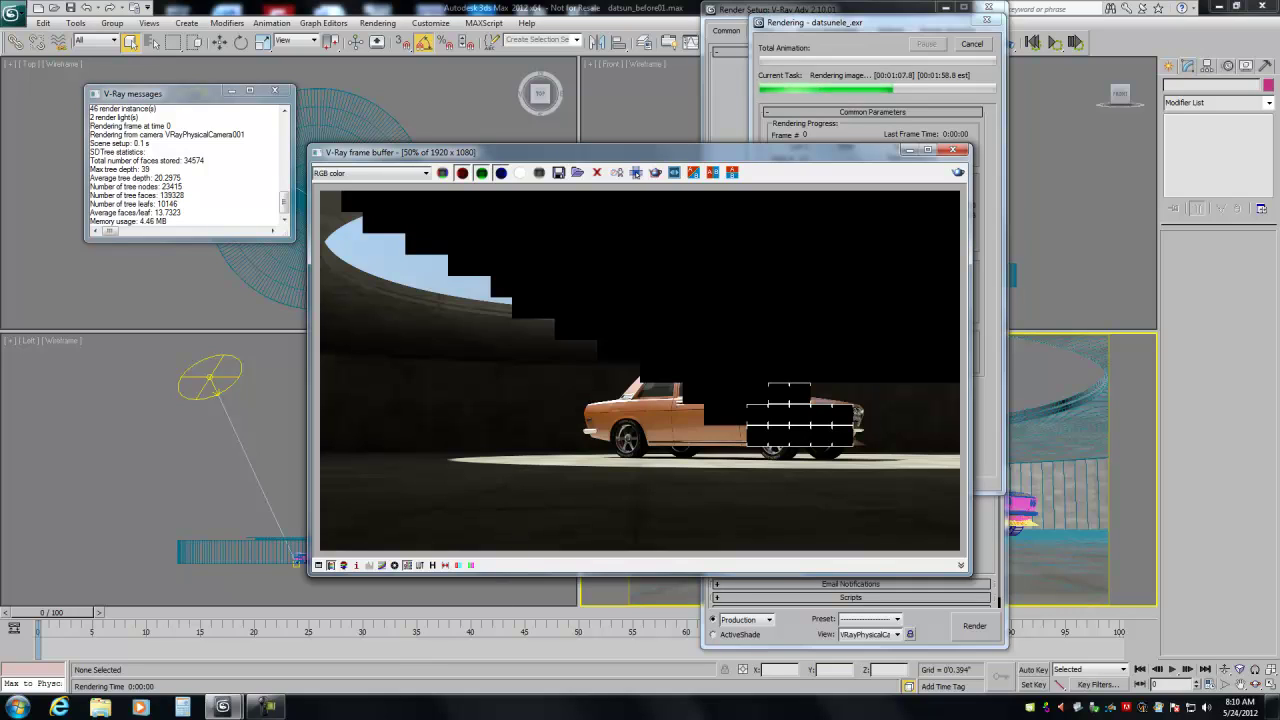
pyautogui.click(279, 712)
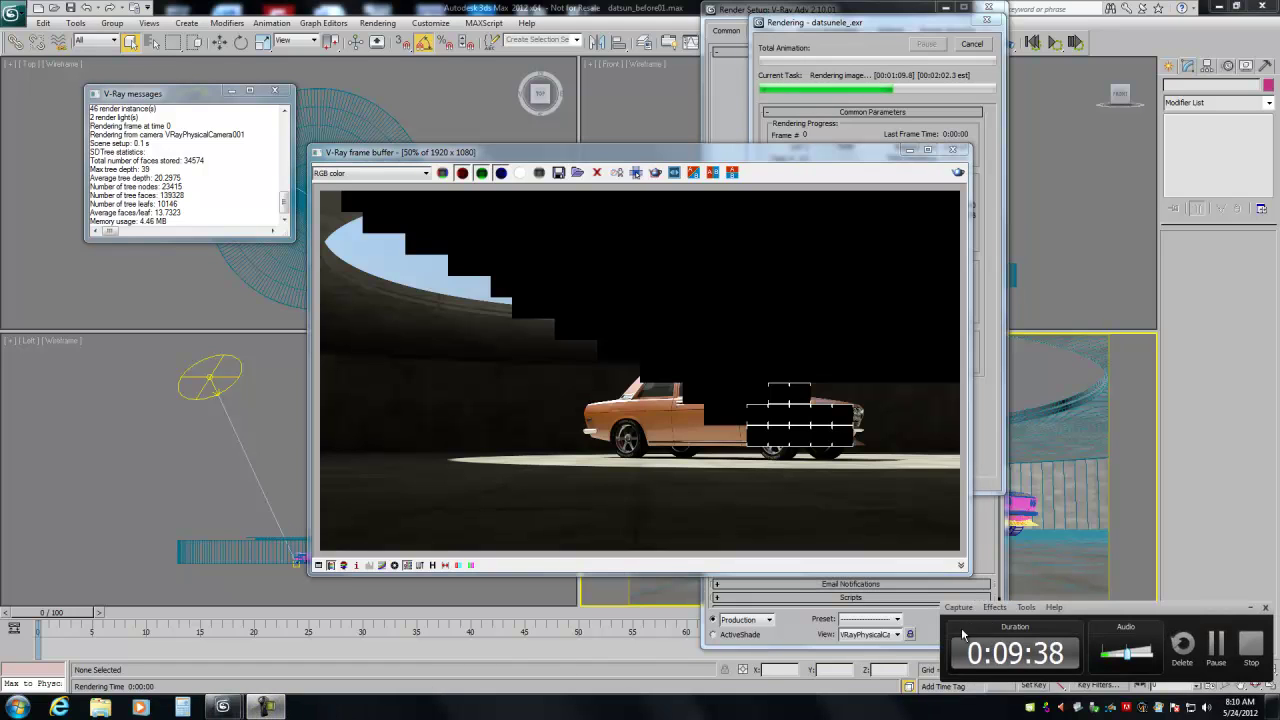
pyautogui.click(1219, 645)
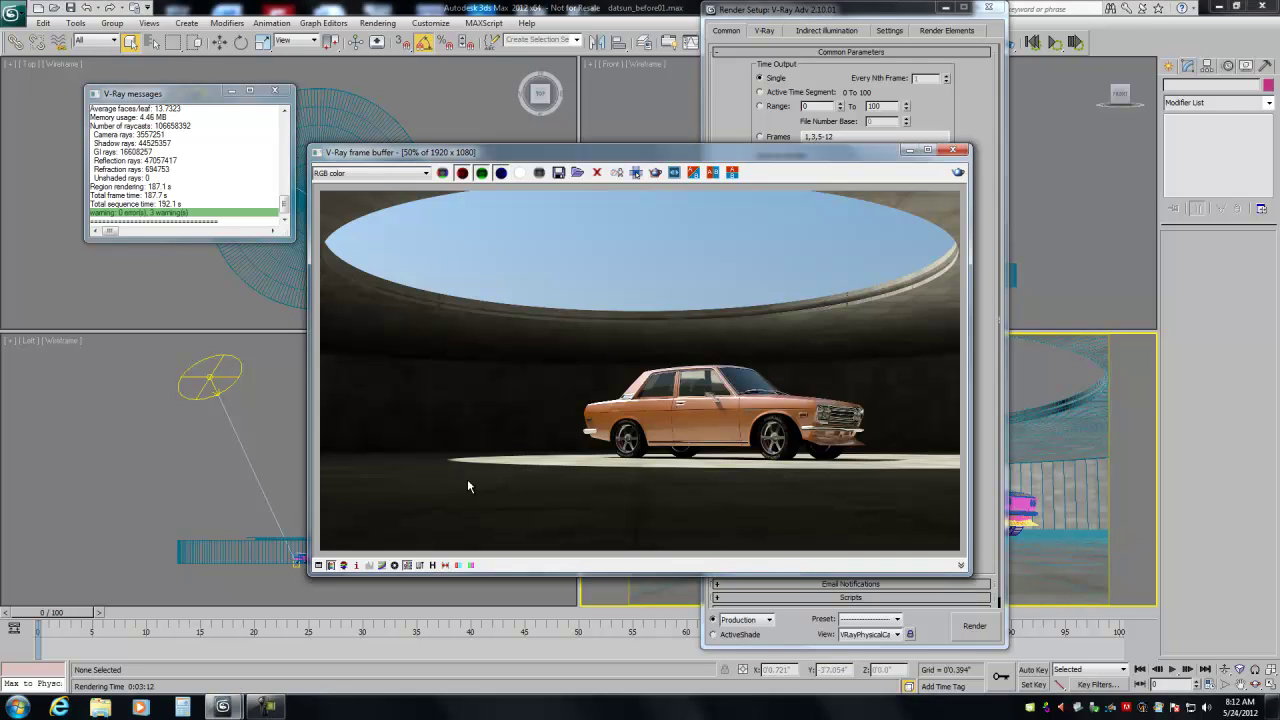
pyautogui.click(428, 174)
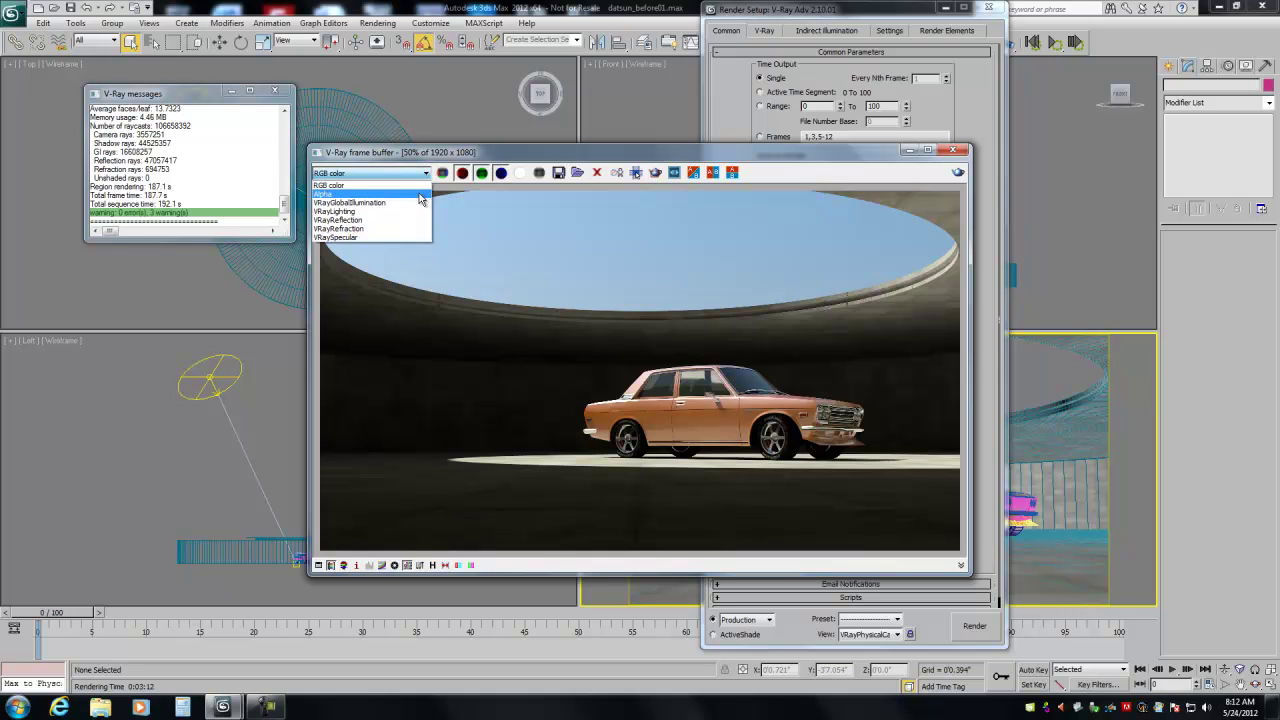
pyautogui.click(415, 194)
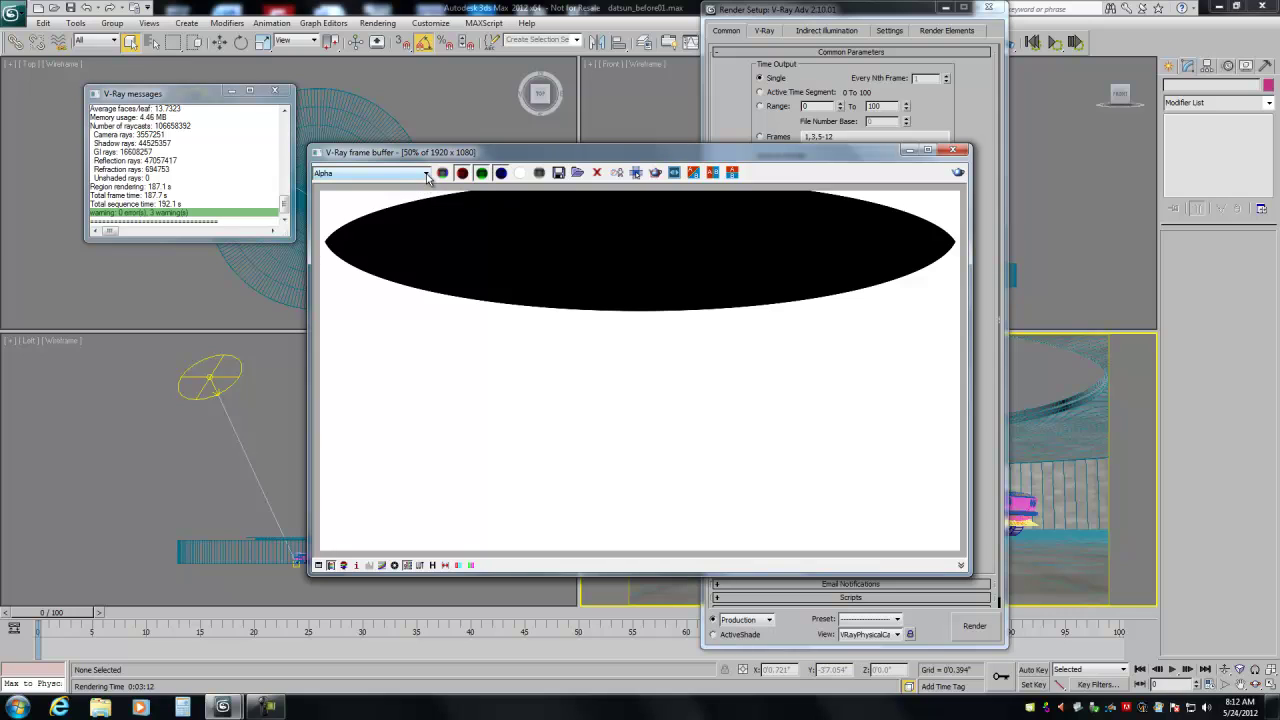
pyautogui.click(428, 175)
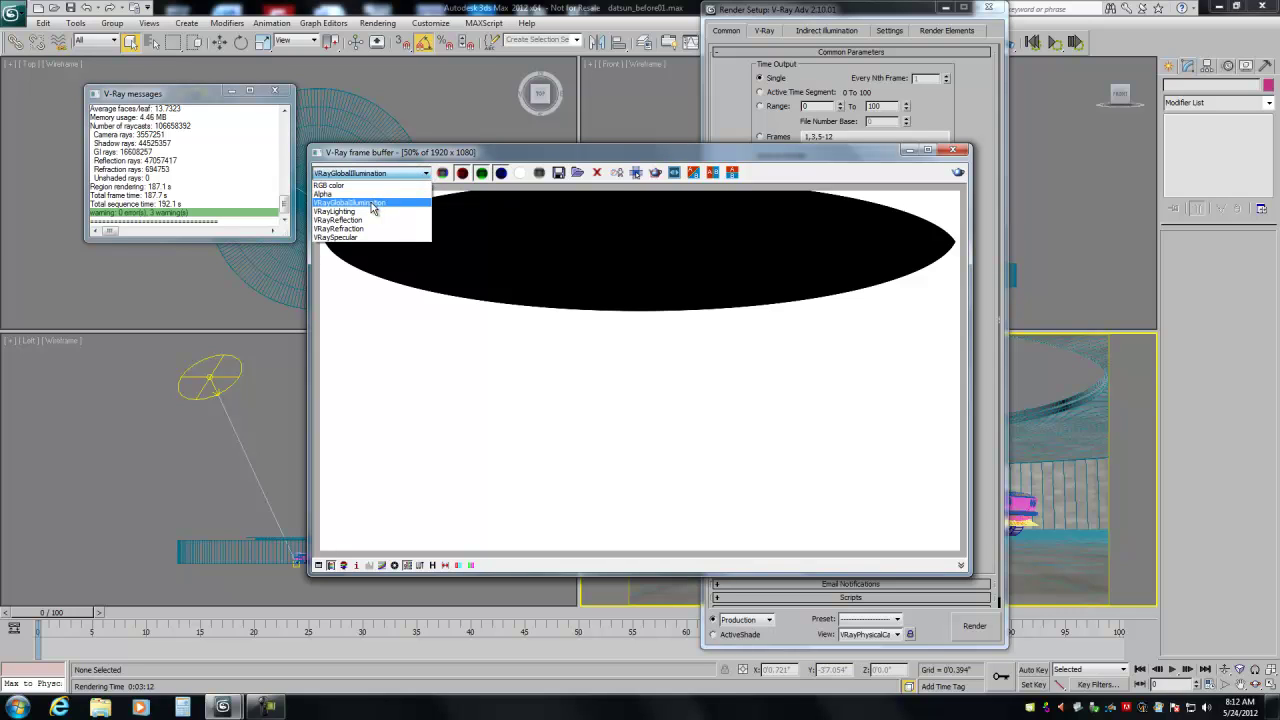
pyautogui.click(372, 206)
pyautogui.click(428, 174)
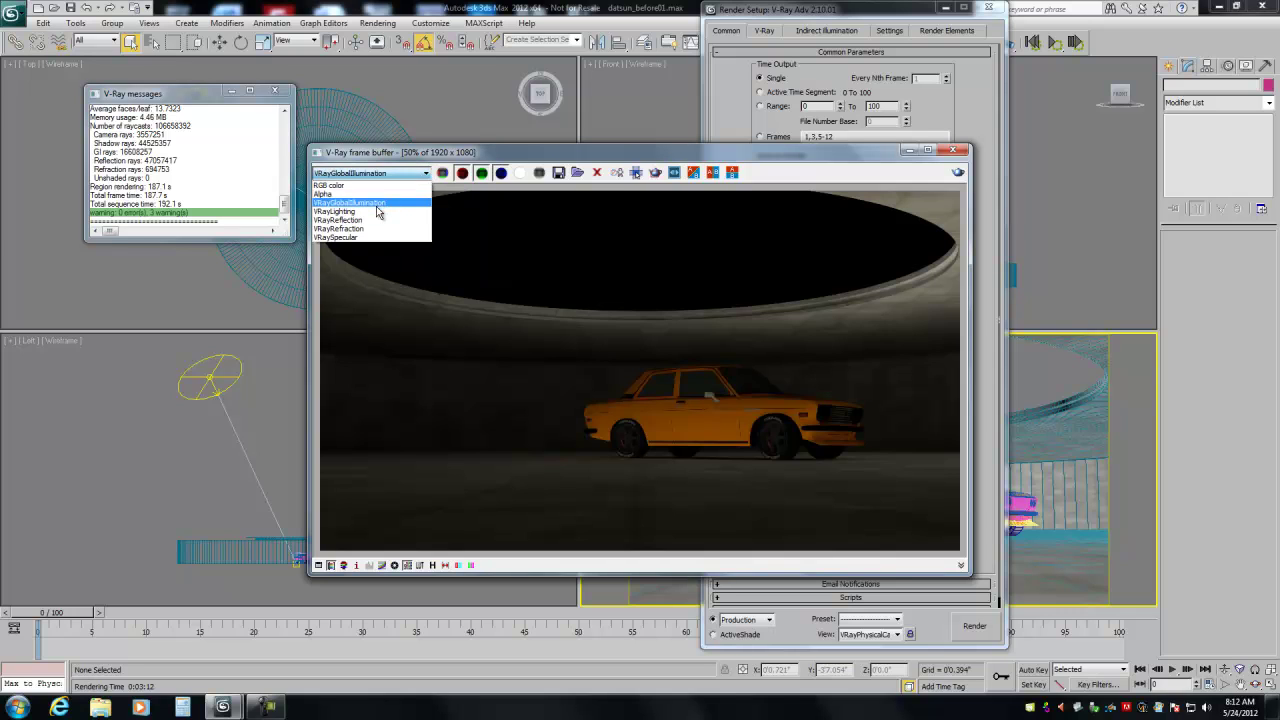
pyautogui.click(378, 212)
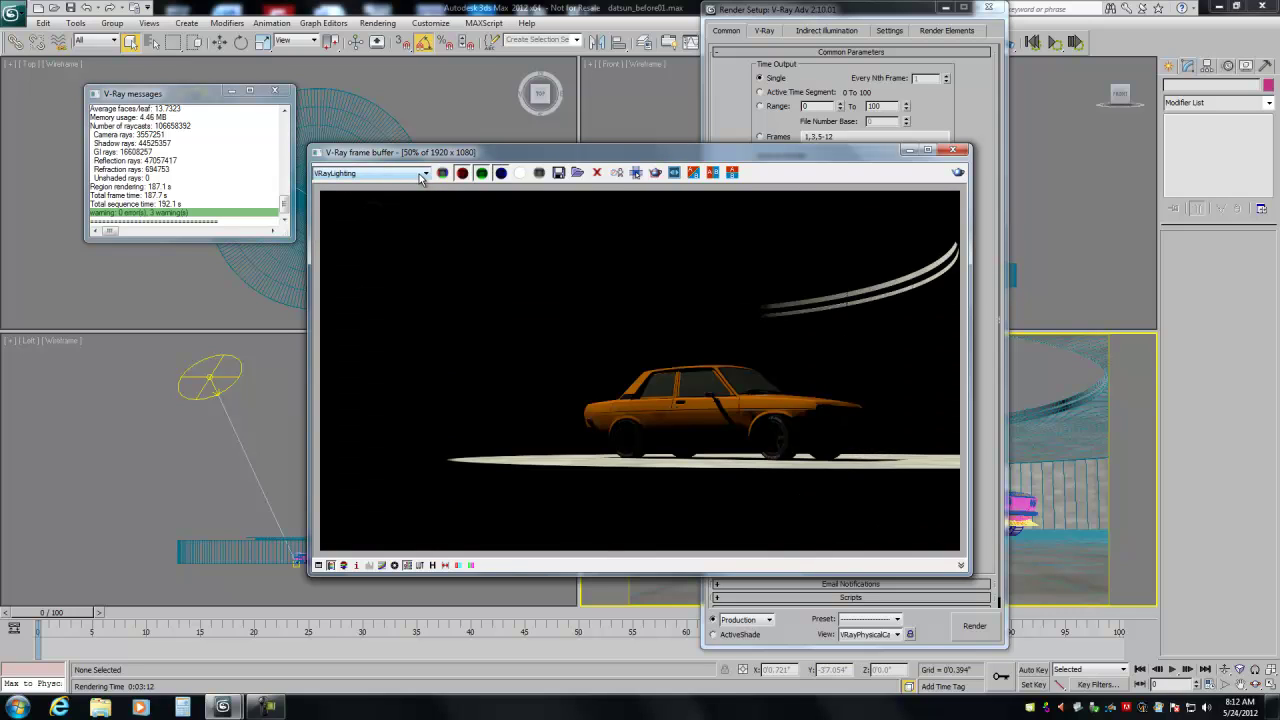
pyautogui.click(424, 173)
pyautogui.click(367, 219)
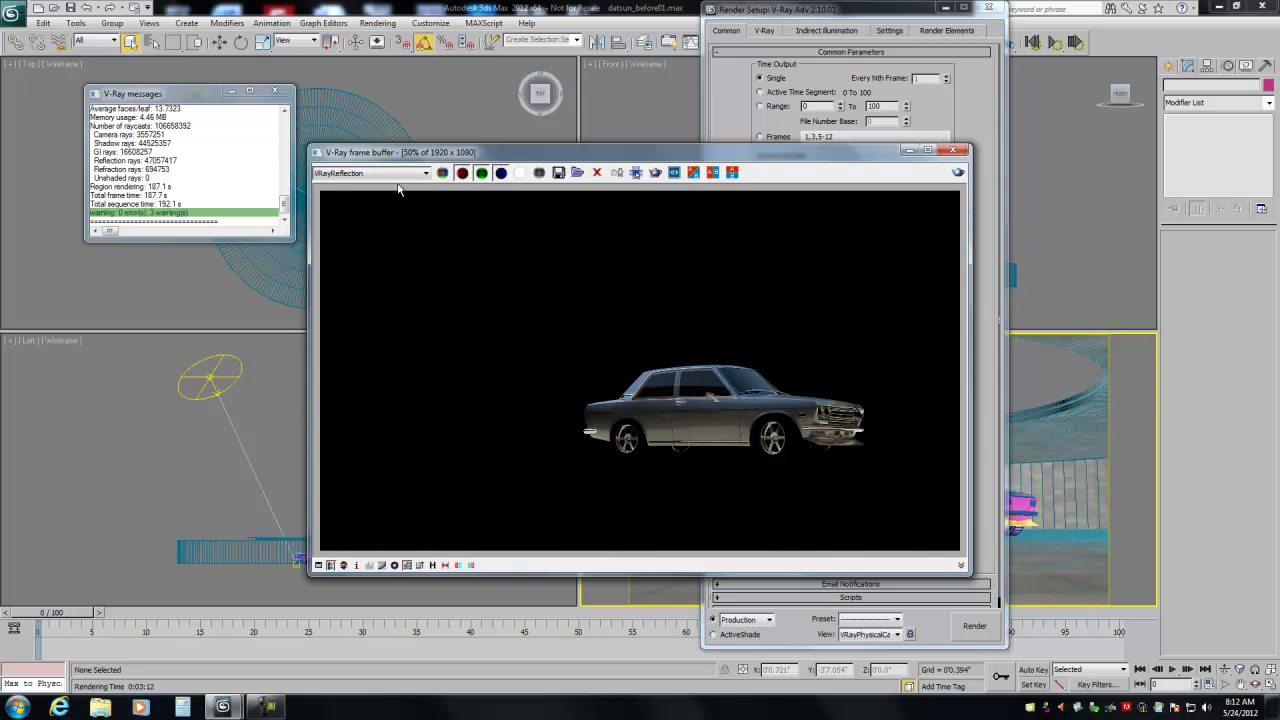
pyautogui.click(400, 174)
pyautogui.click(360, 226)
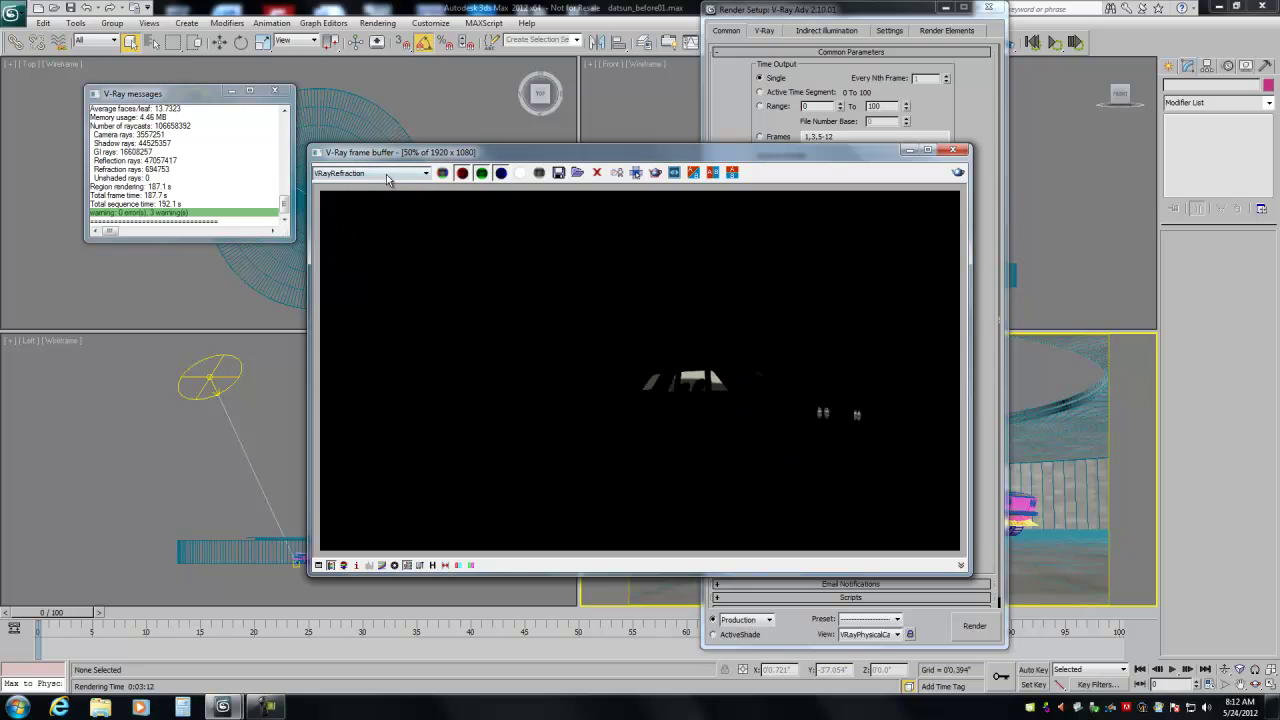
pyautogui.click(387, 174)
pyautogui.click(362, 226)
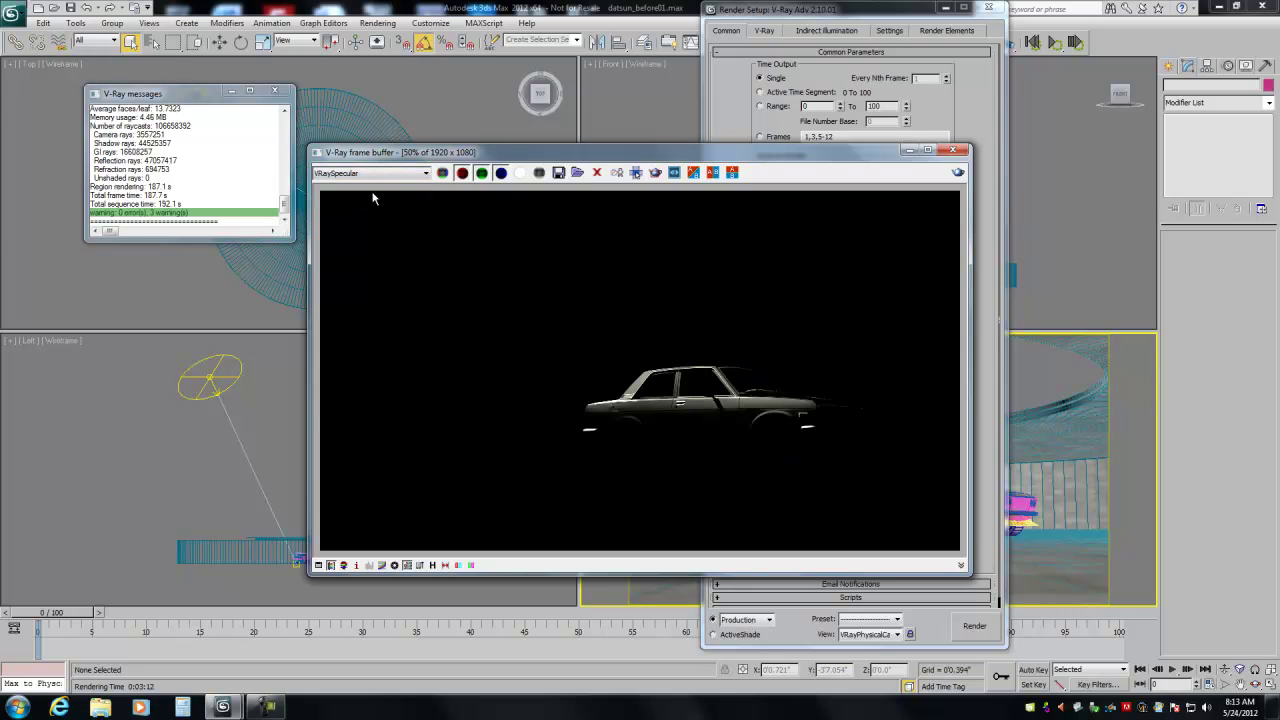
pyautogui.click(375, 174)
pyautogui.click(365, 188)
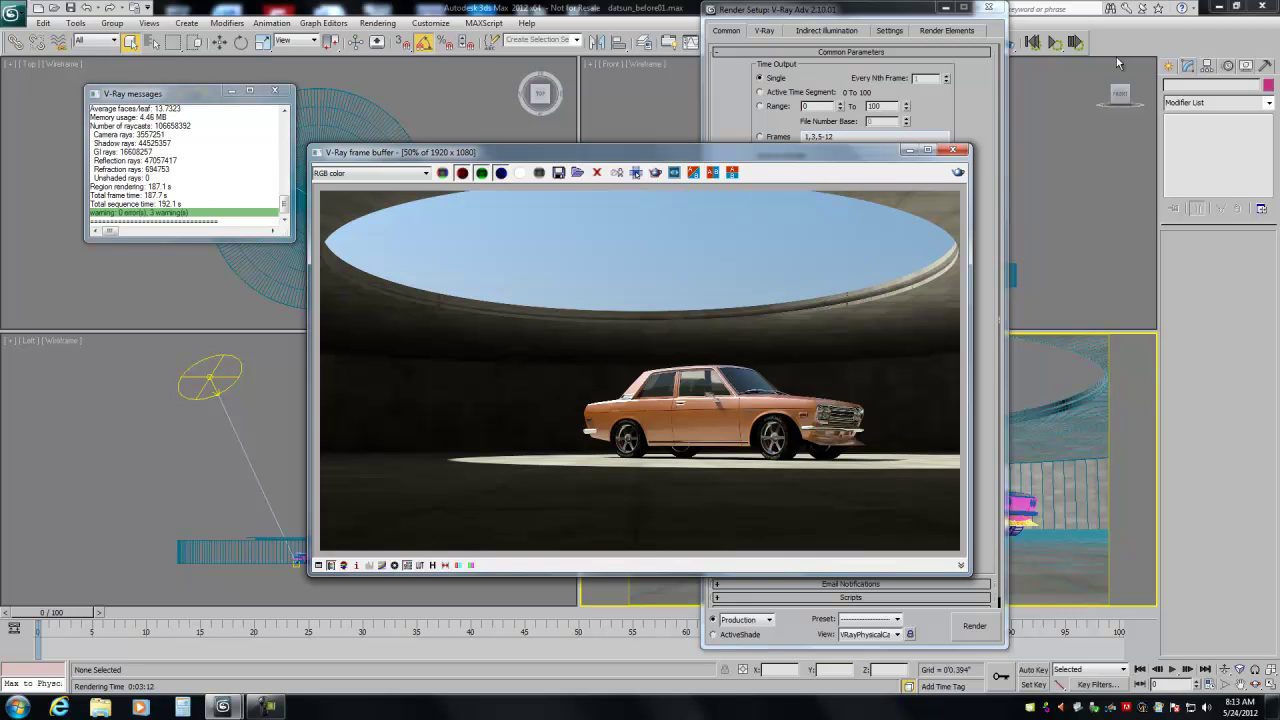
# - Quit 3ds Max without saving and launch After Effects CS5.5
pyautogui.click(1262, 6)
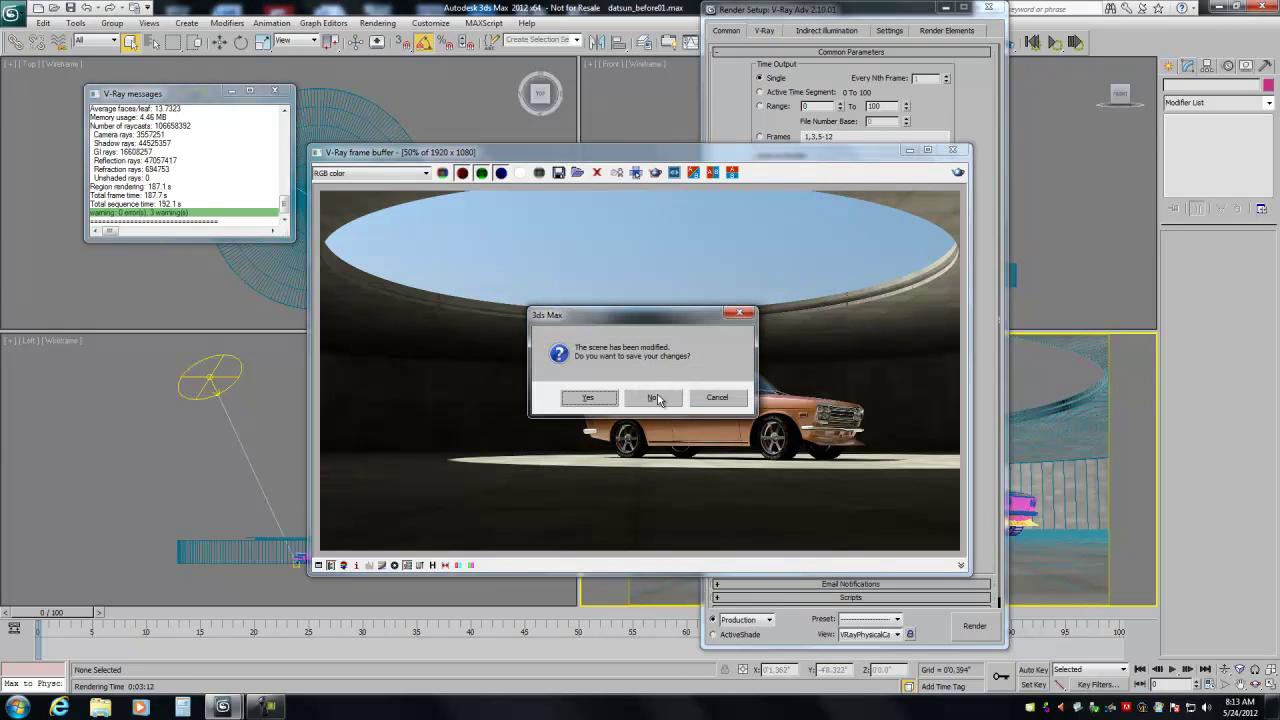
pyautogui.click(651, 397)
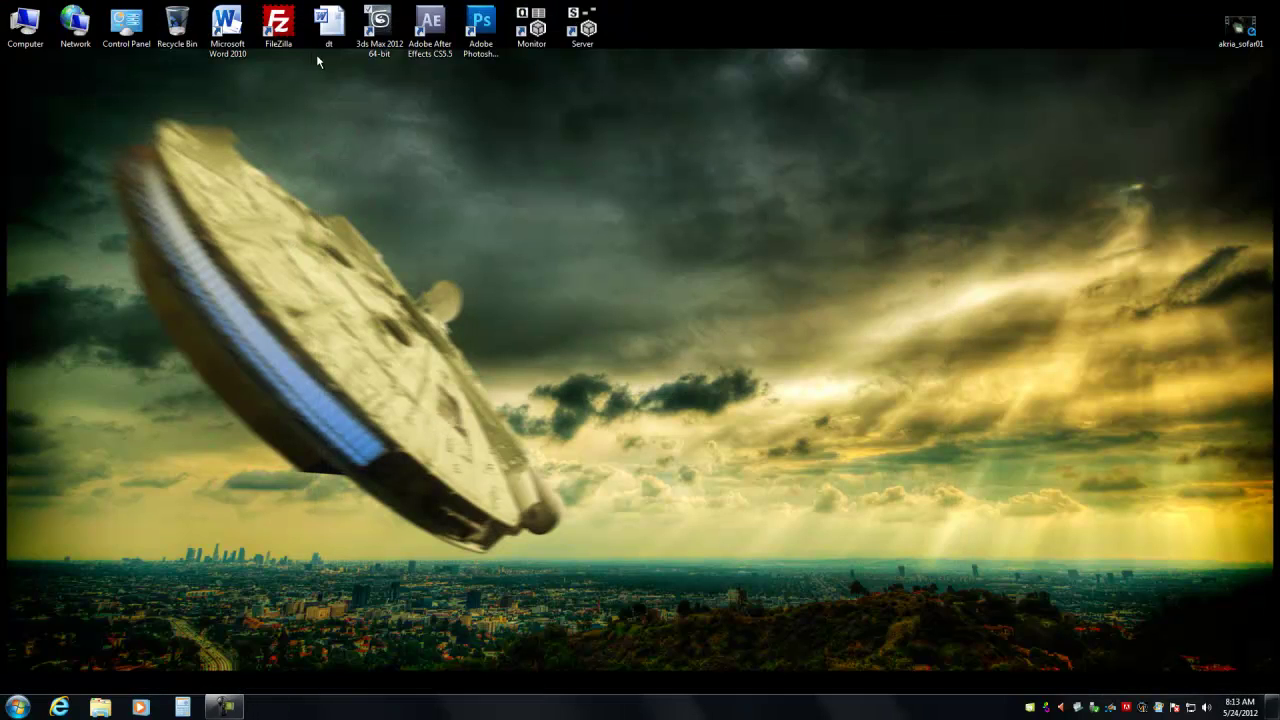
pyautogui.doubleClick(424, 55)
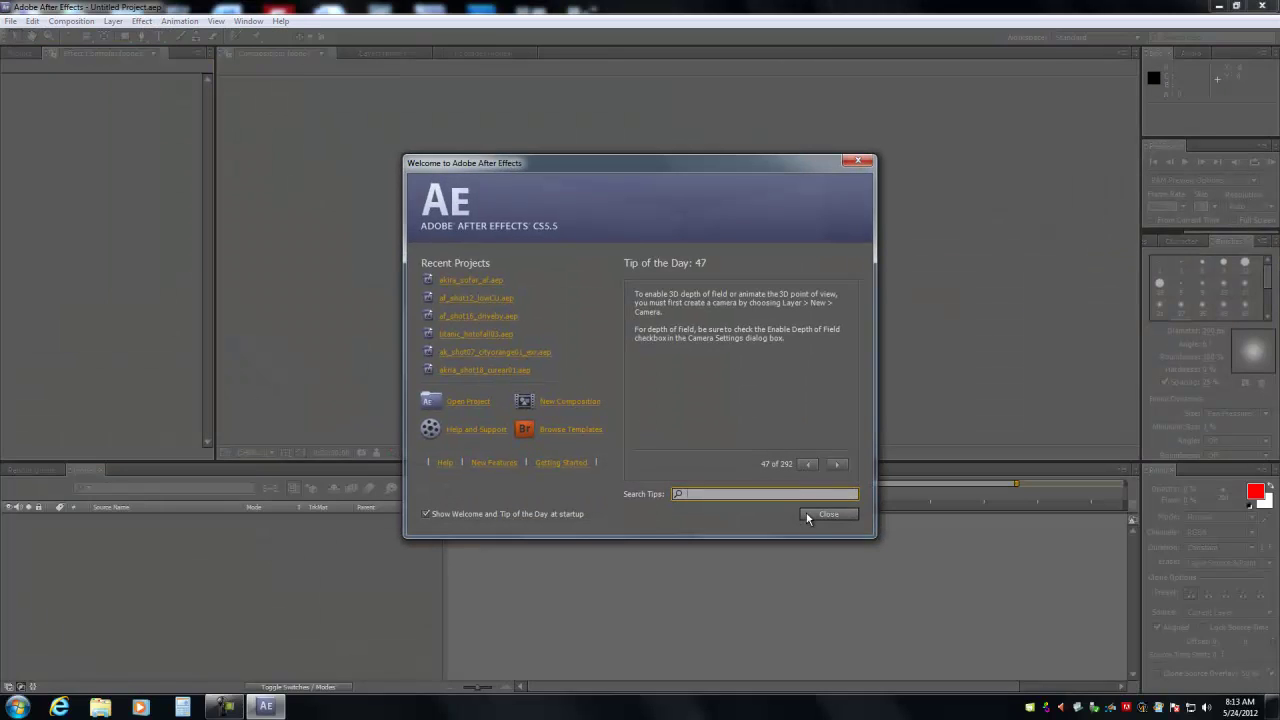
pyautogui.click(808, 516)
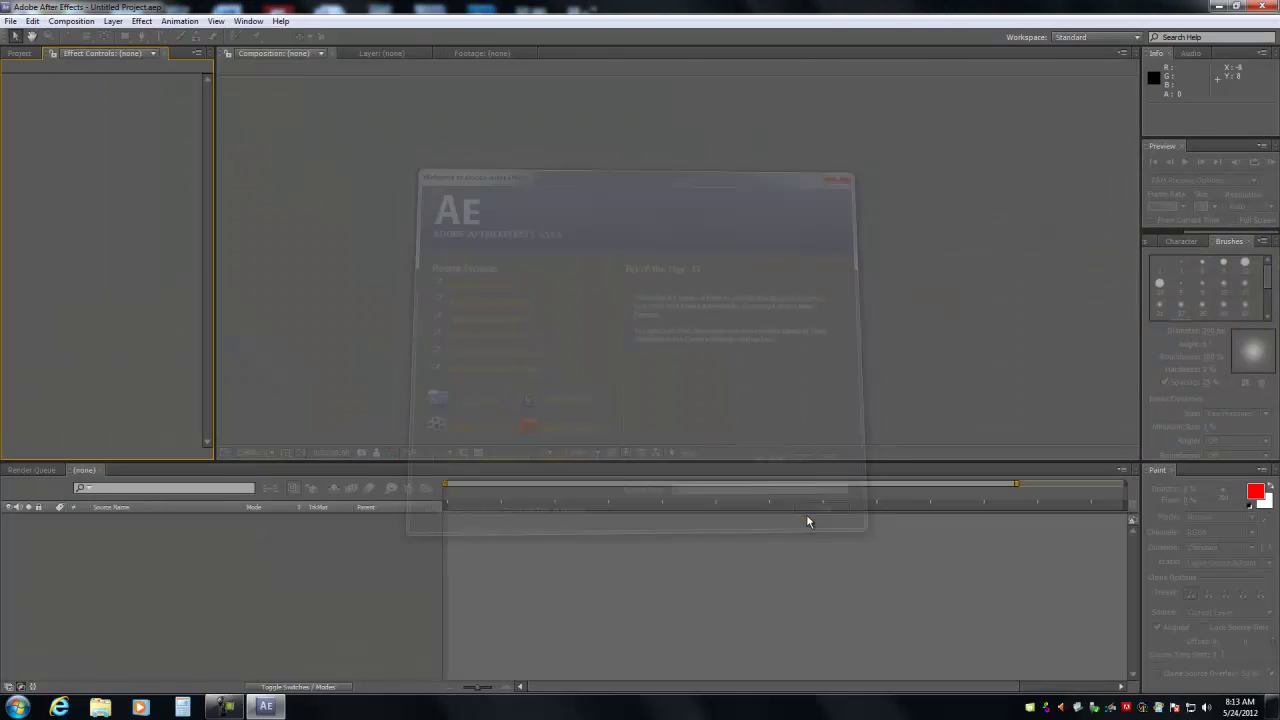
pyautogui.click(19, 53)
# - Import the five V-Ray pass EXRs and datsunele_ render, excluding Alpha and RGB_color
pyautogui.rightClick(86, 214)
pyautogui.moveTo(122, 269)
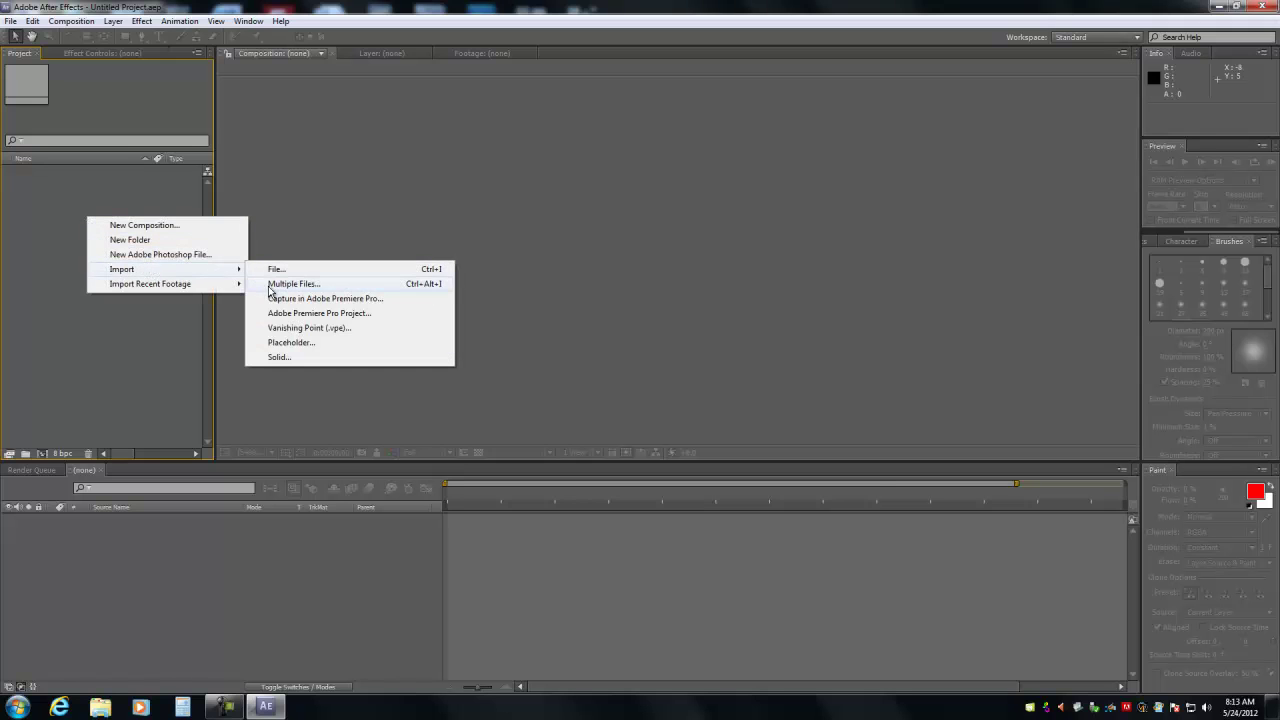
pyautogui.click(272, 286)
pyautogui.click(116, 120)
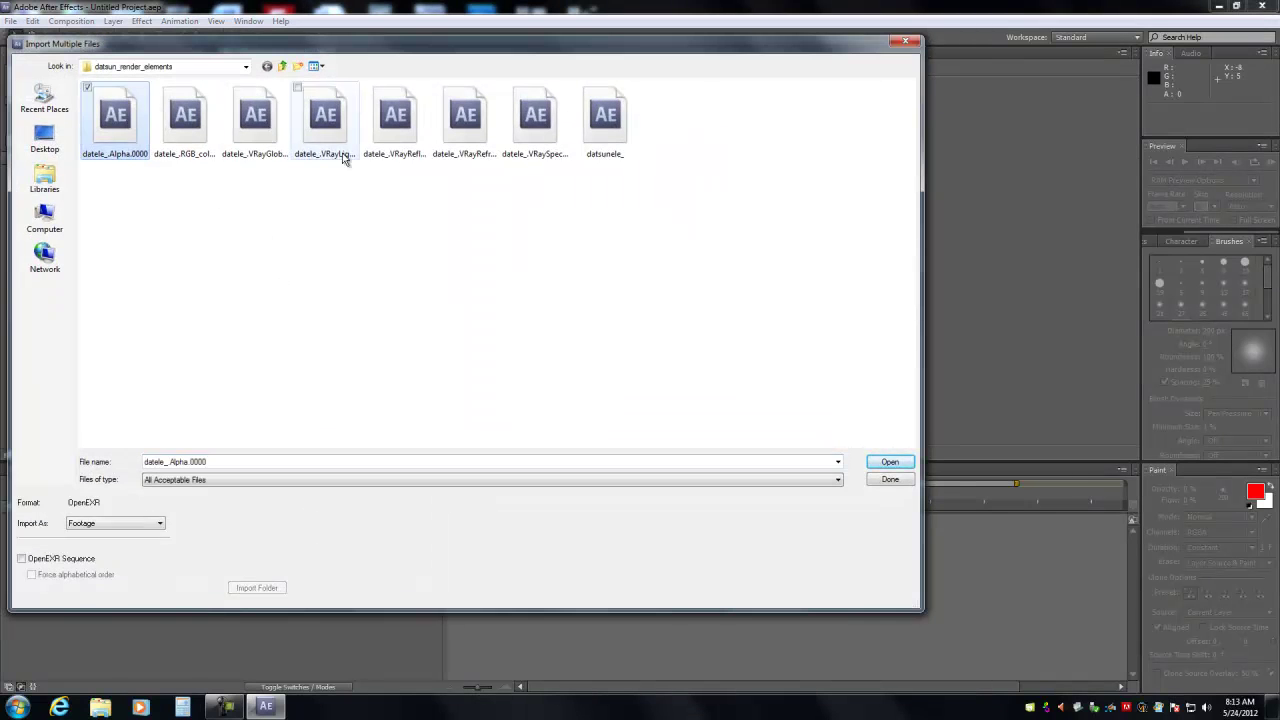
pyautogui.keyDown('shift'); pyautogui.click(600, 128); pyautogui.keyUp('shift')
pyautogui.click(316, 66)
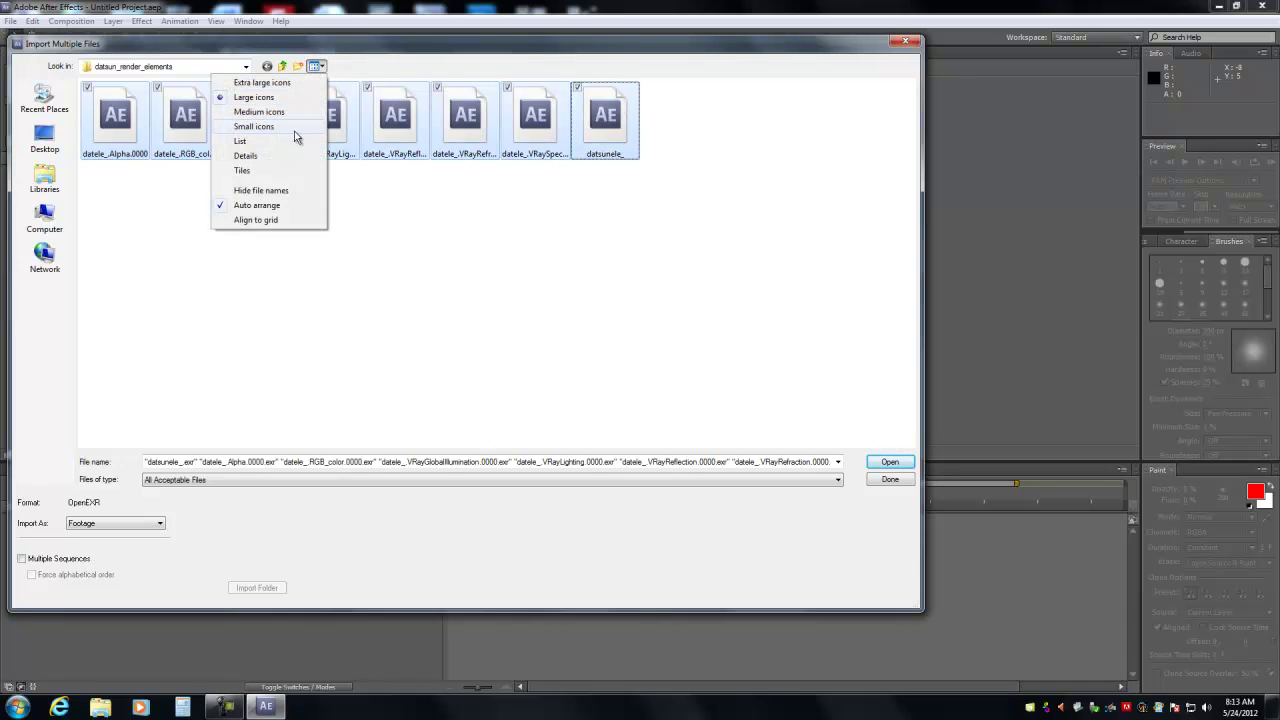
pyautogui.click(265, 155)
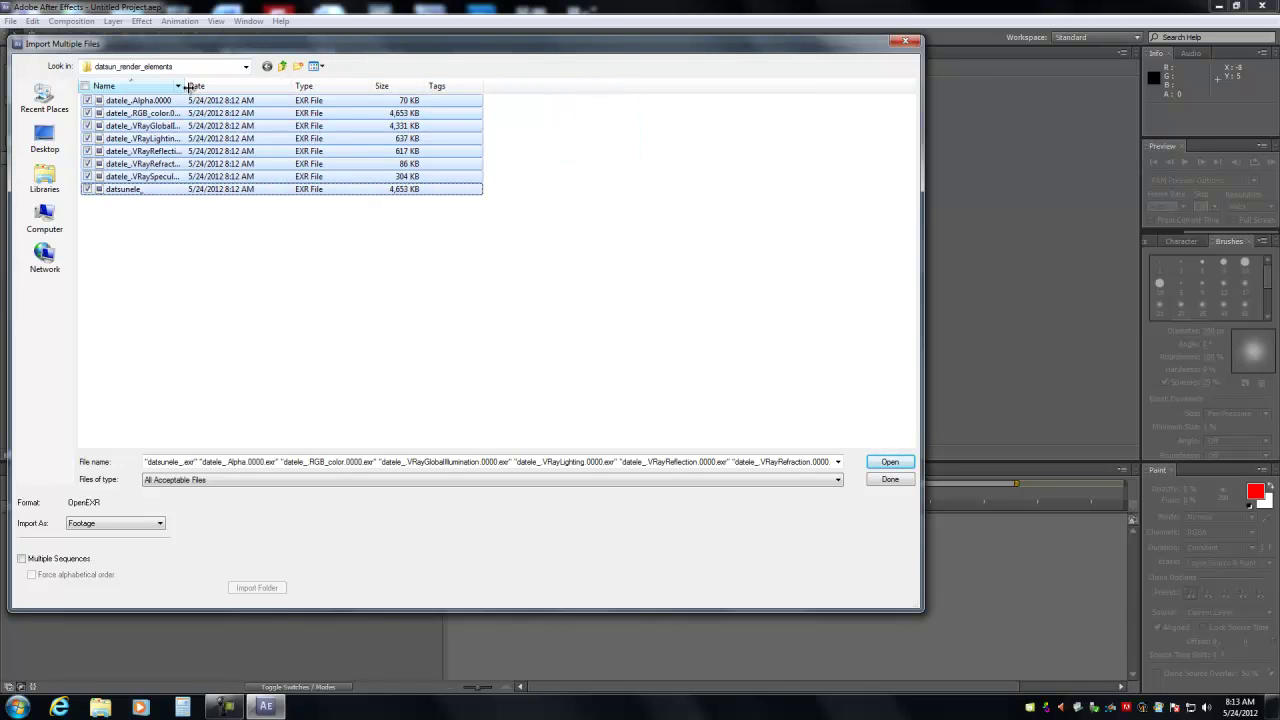
pyautogui.moveTo(183, 86); pyautogui.dragTo(297, 86)
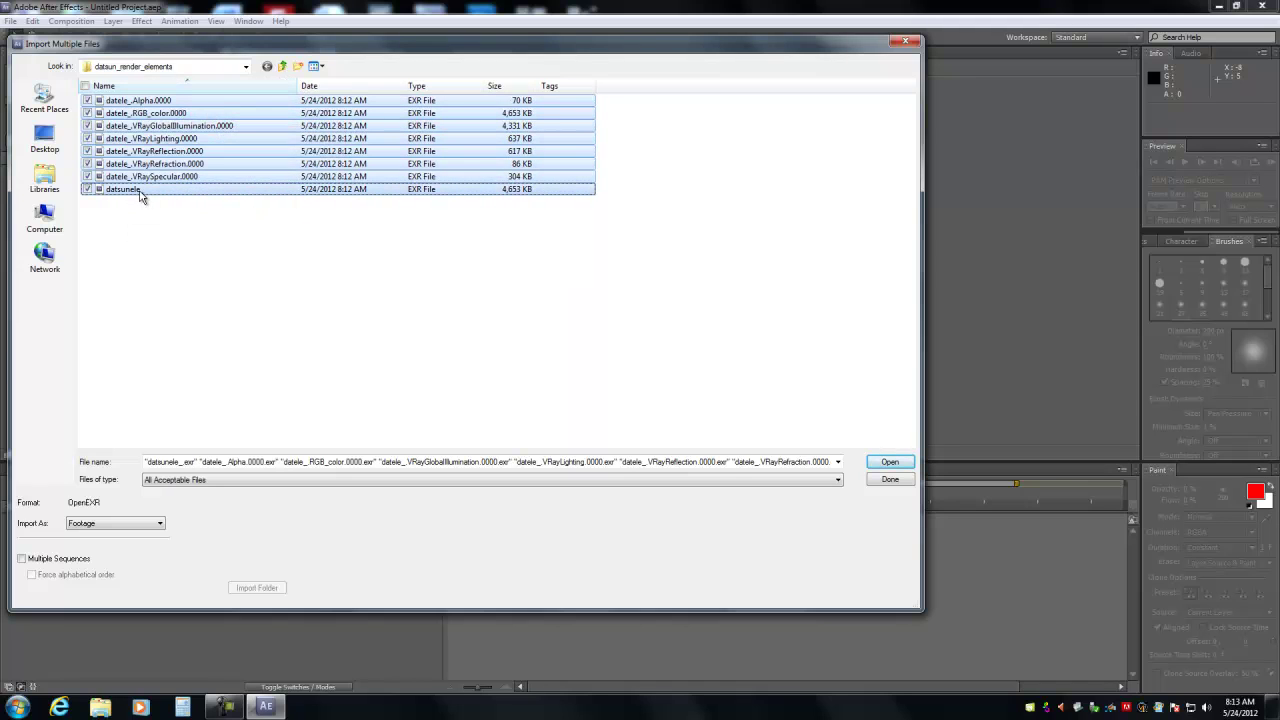
pyautogui.keyDown('ctrl'); pyautogui.click(150, 101); pyautogui.keyUp('ctrl')
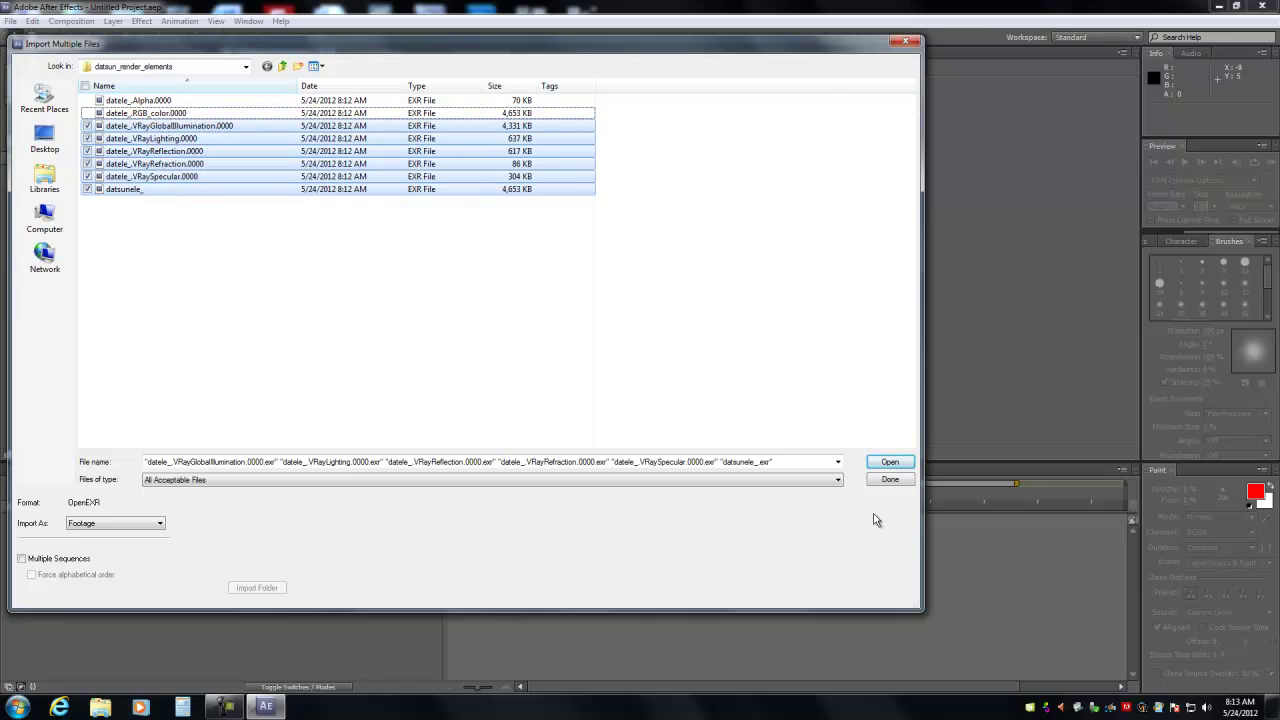
pyautogui.click(889, 462)
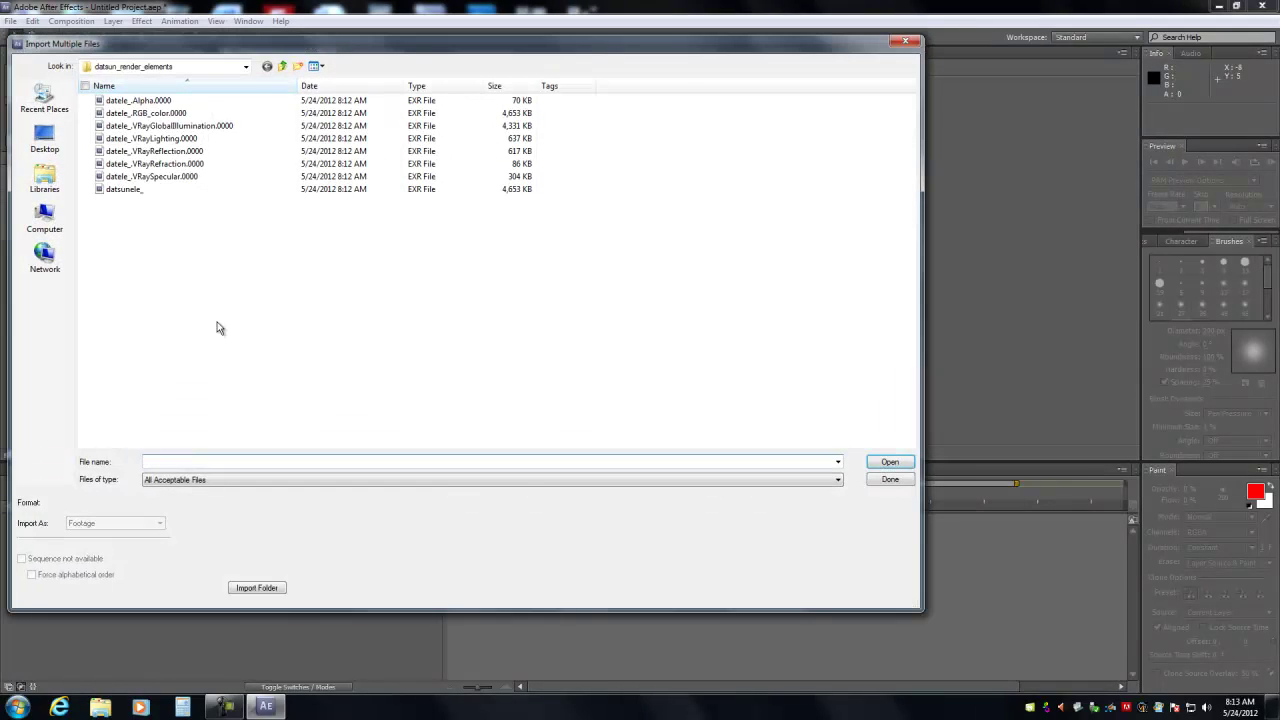
pyautogui.click(890, 479)
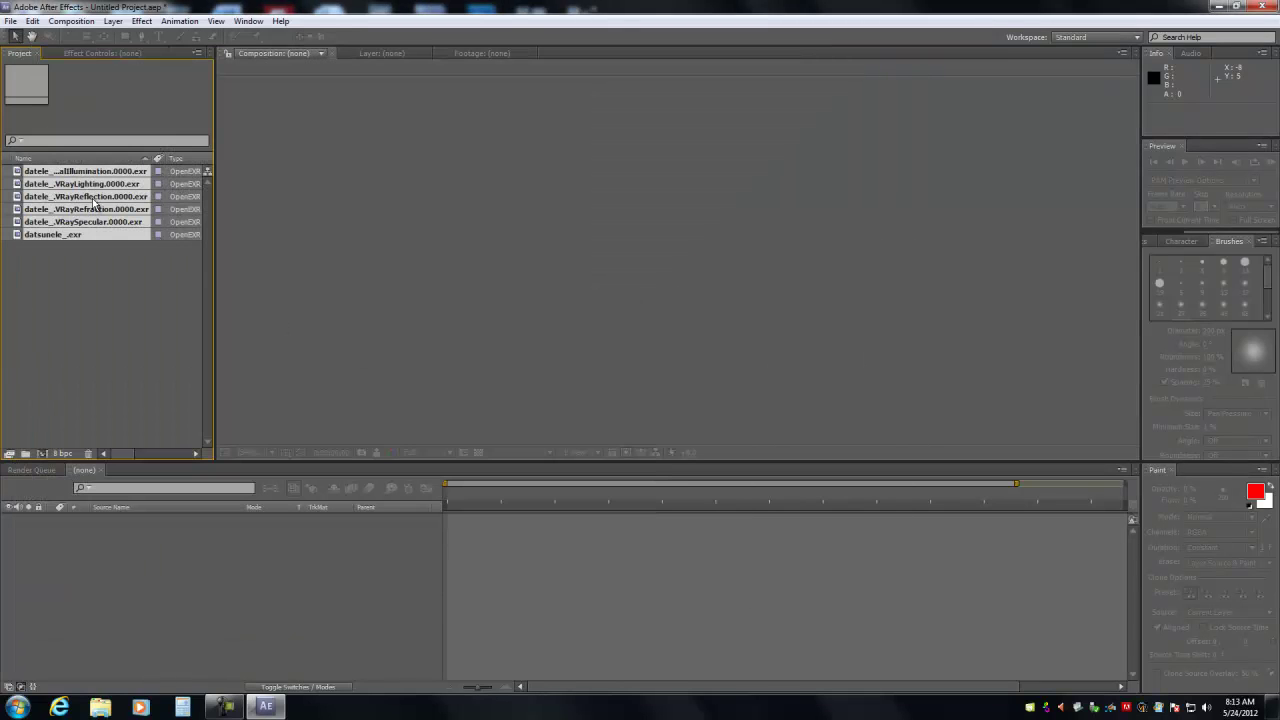
# - Build one composition from the EXRs, with datsunele_.exr on top and hidden
pyautogui.moveTo(95, 205); pyautogui.dragTo(170, 578)
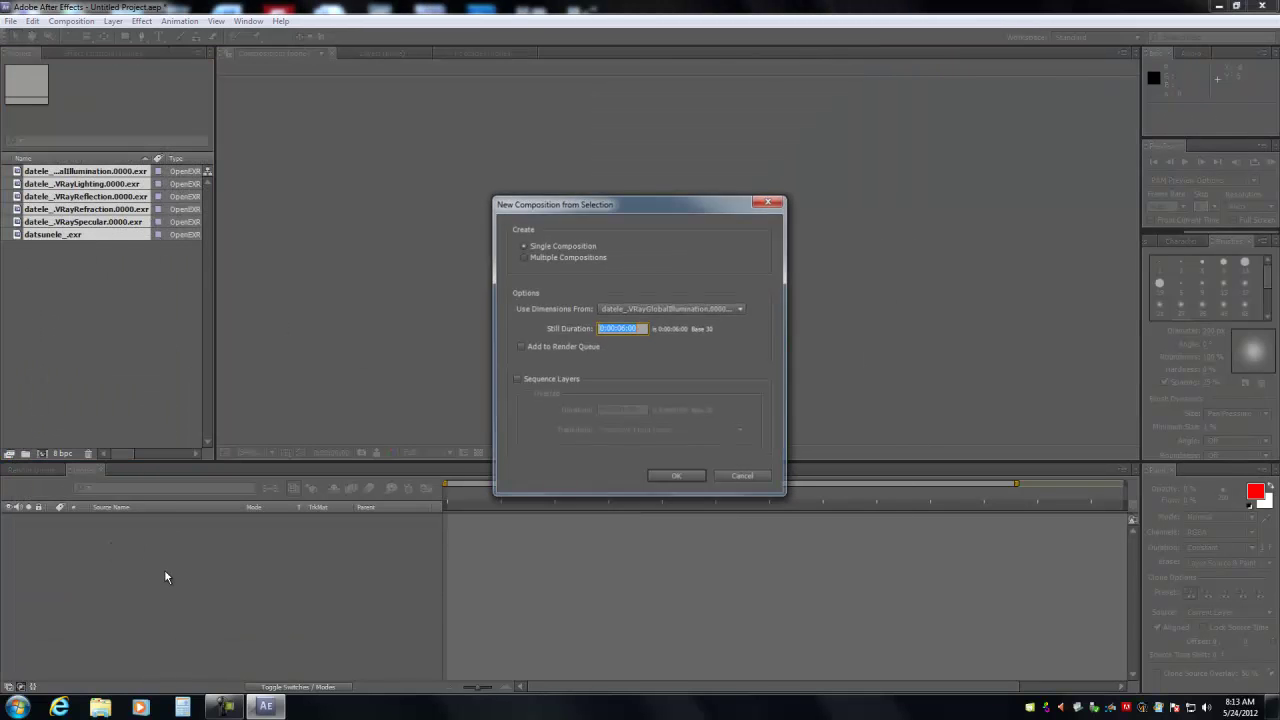
pyautogui.click(677, 477)
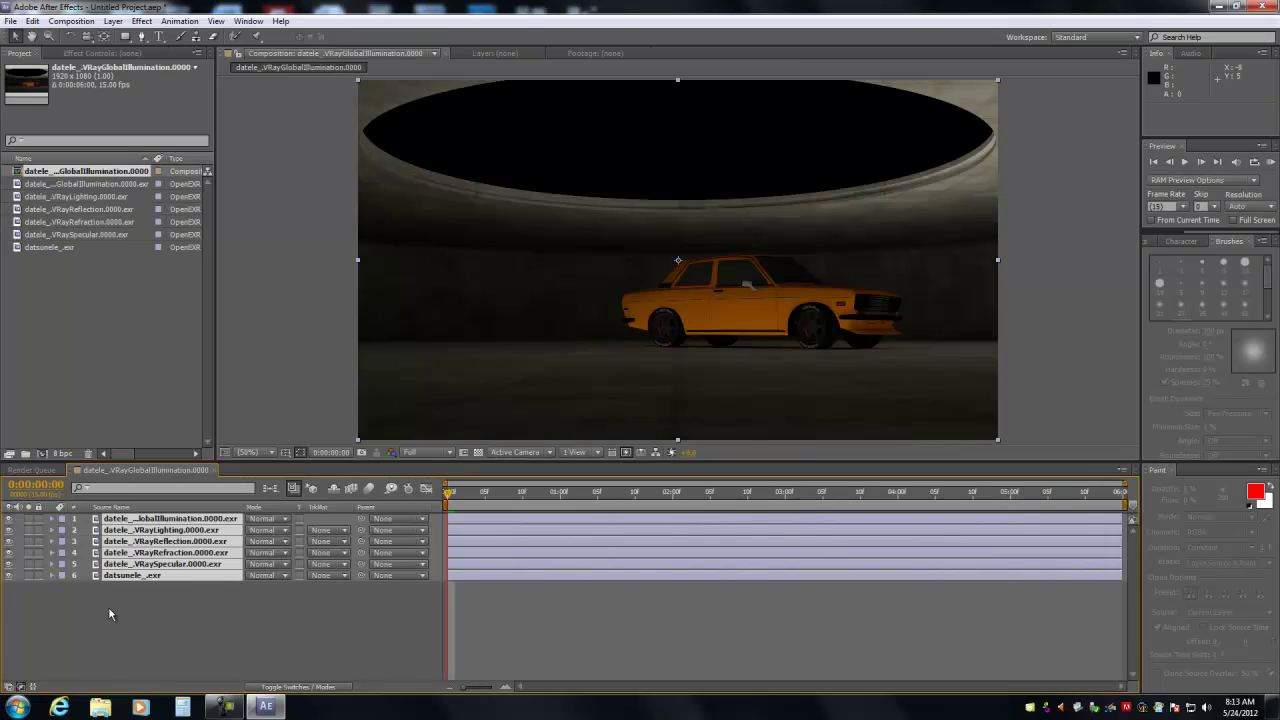
pyautogui.click(108, 606)
pyautogui.click(118, 577)
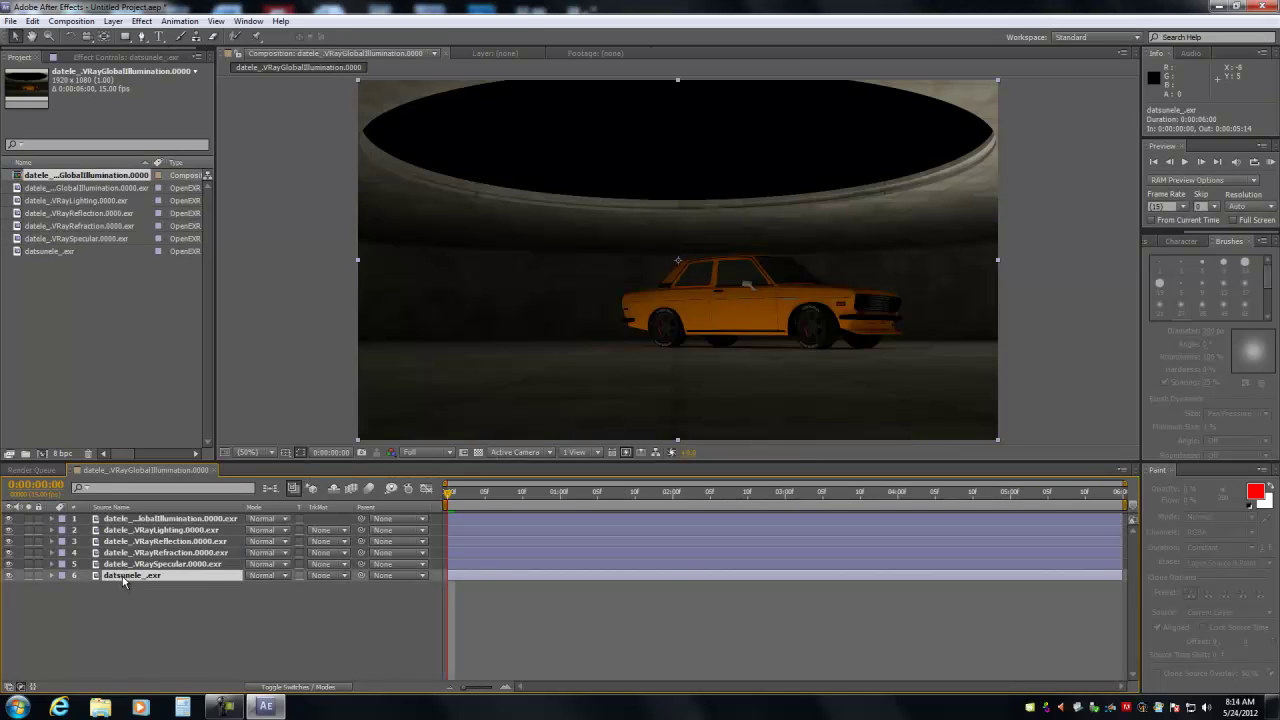
pyautogui.moveTo(122, 576); pyautogui.dragTo(133, 518)
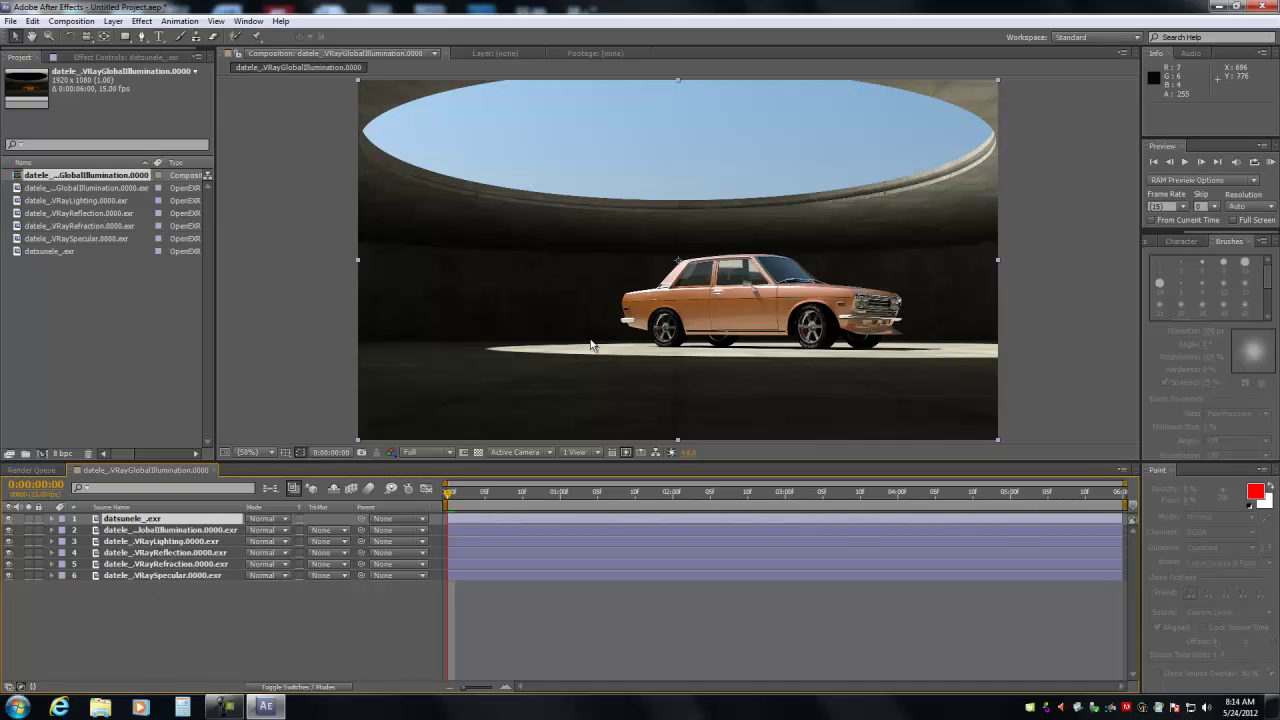
pyautogui.click(10, 520)
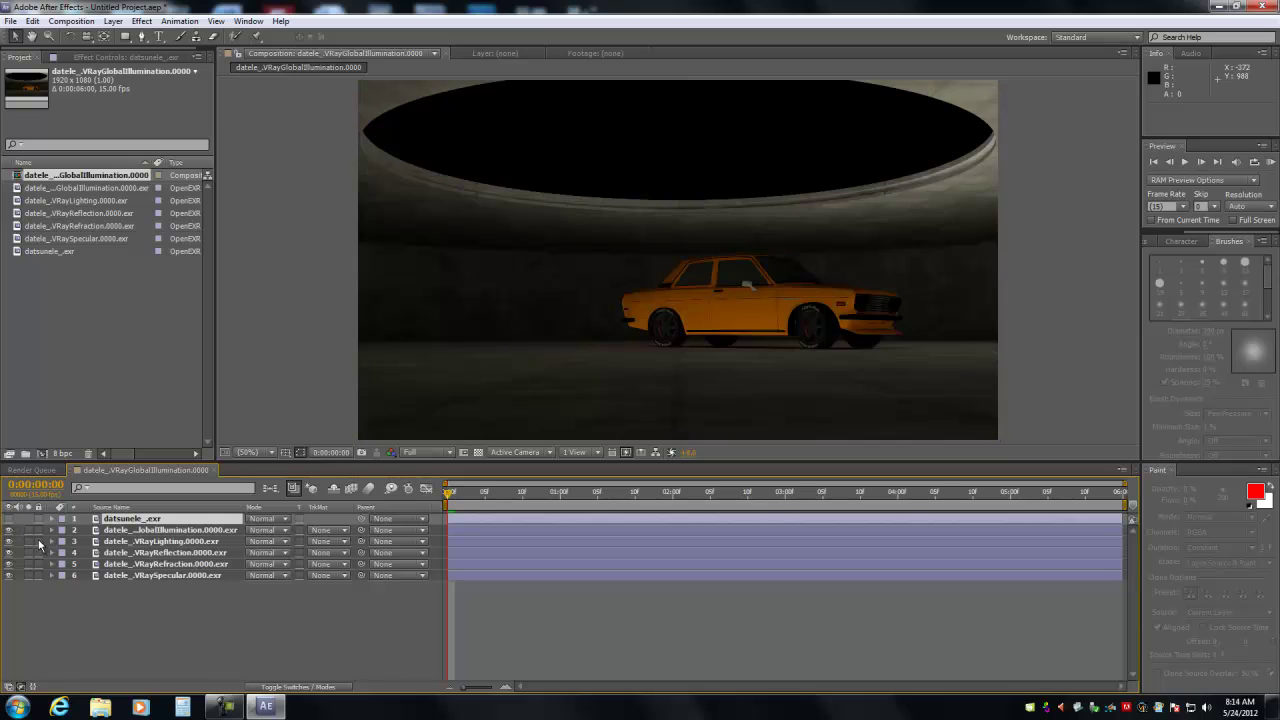
# - Set the five V-Ray pass layers to Add mode, then check against the beauty render
pyautogui.click(147, 535)
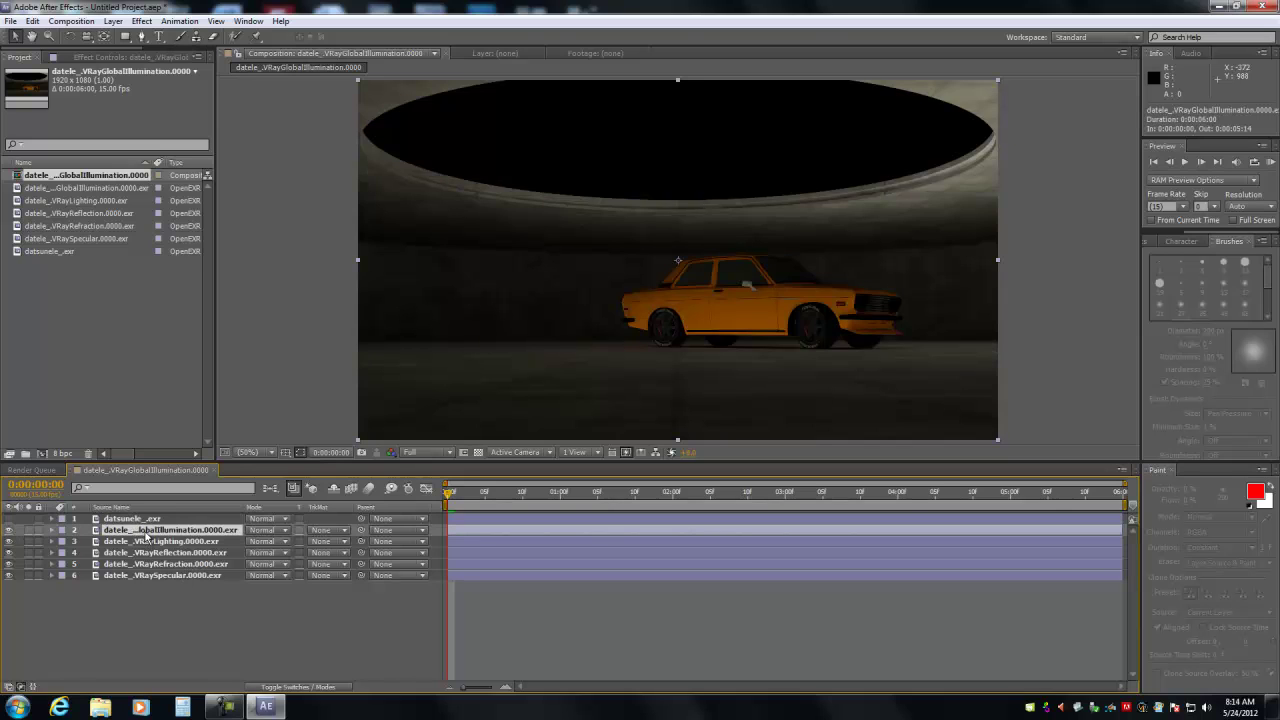
pyautogui.keyDown('shift'); pyautogui.click(151, 578); pyautogui.keyUp('shift')
pyautogui.click(258, 533)
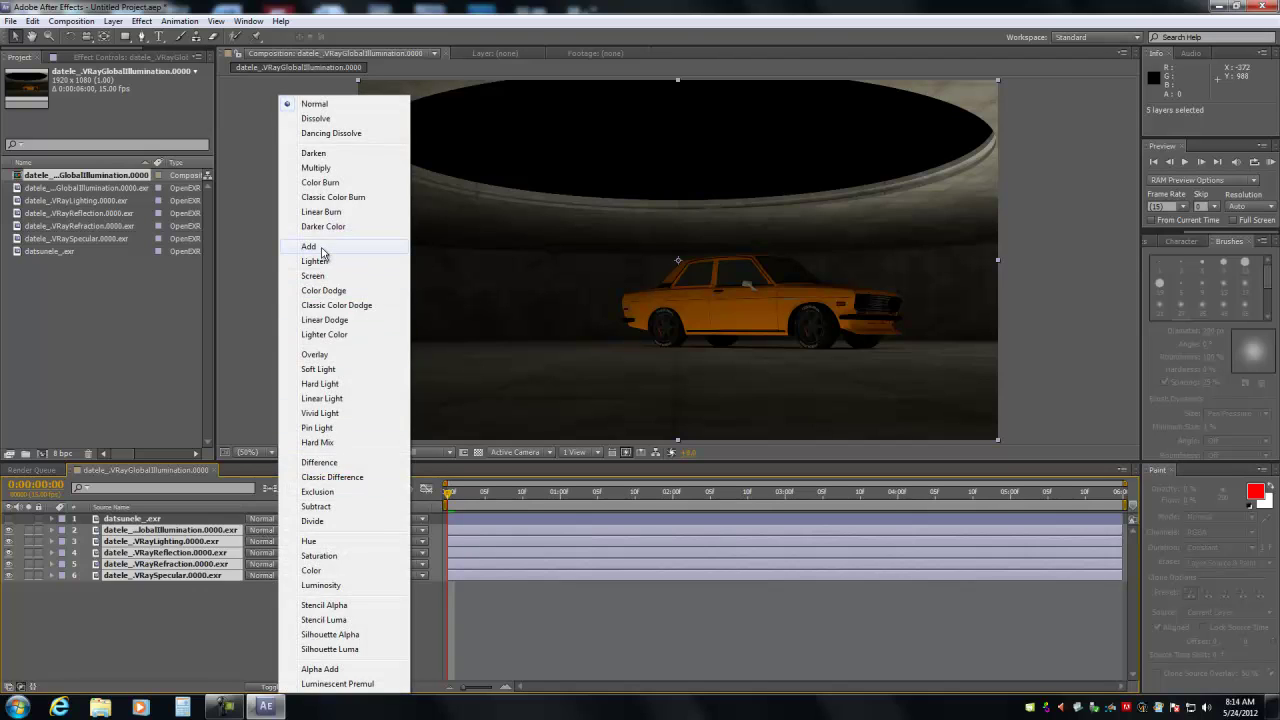
pyautogui.click(322, 248)
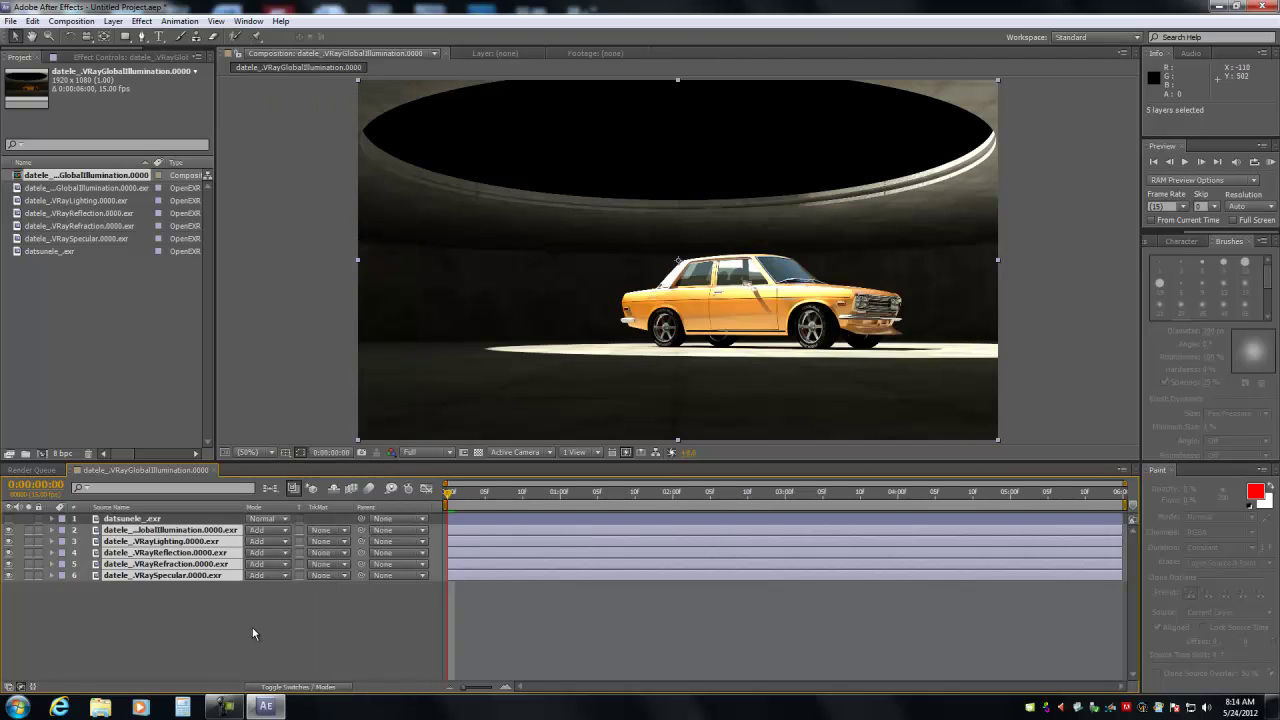
pyautogui.click(52, 620)
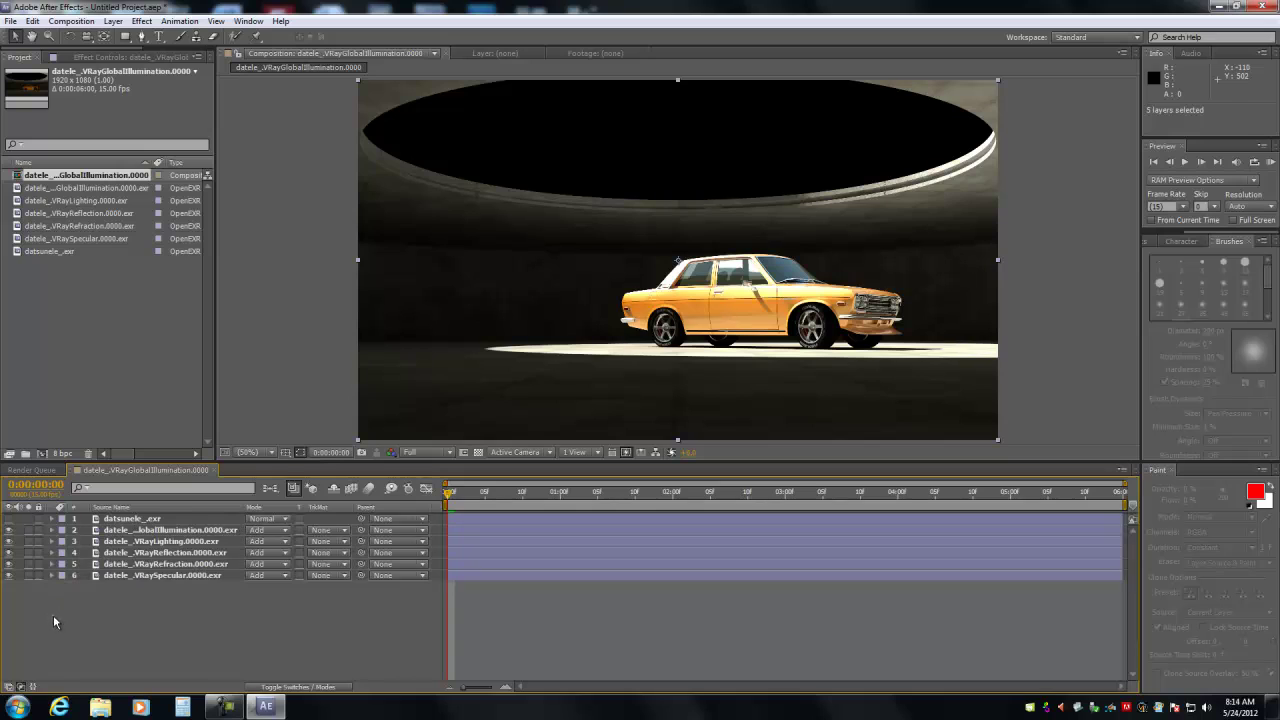
pyautogui.click(10, 519)
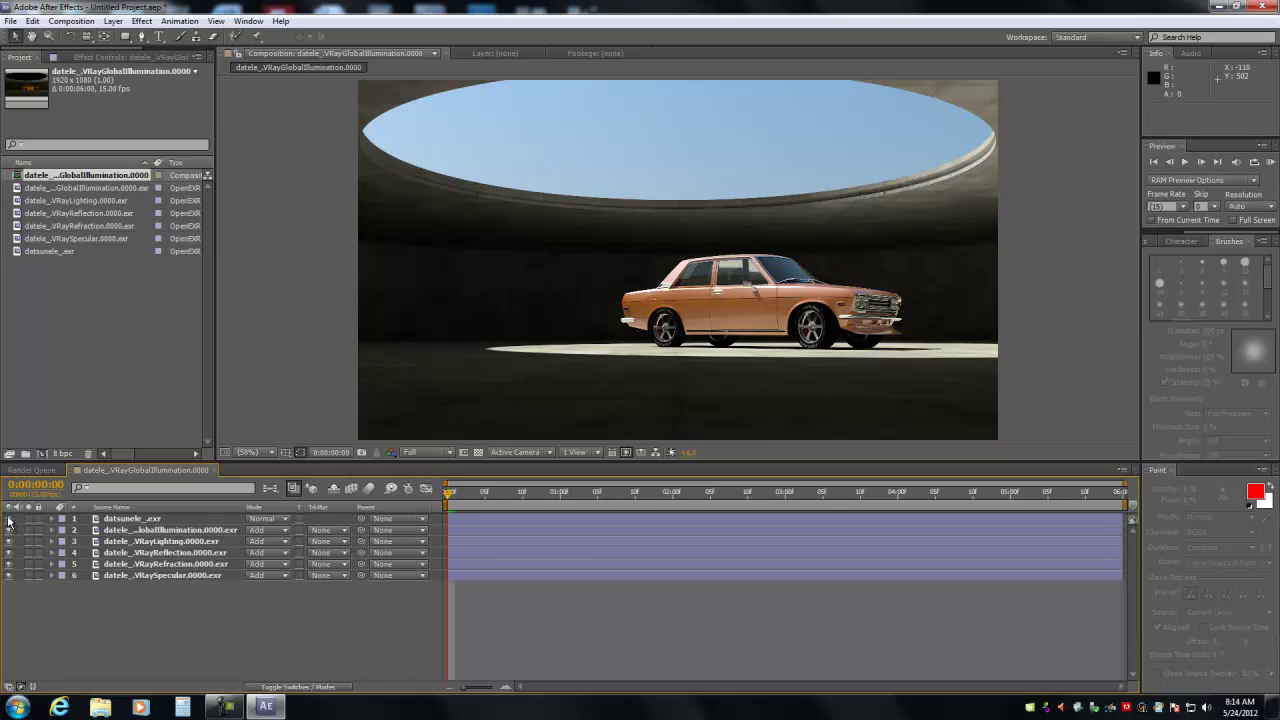
pyautogui.click(10, 519)
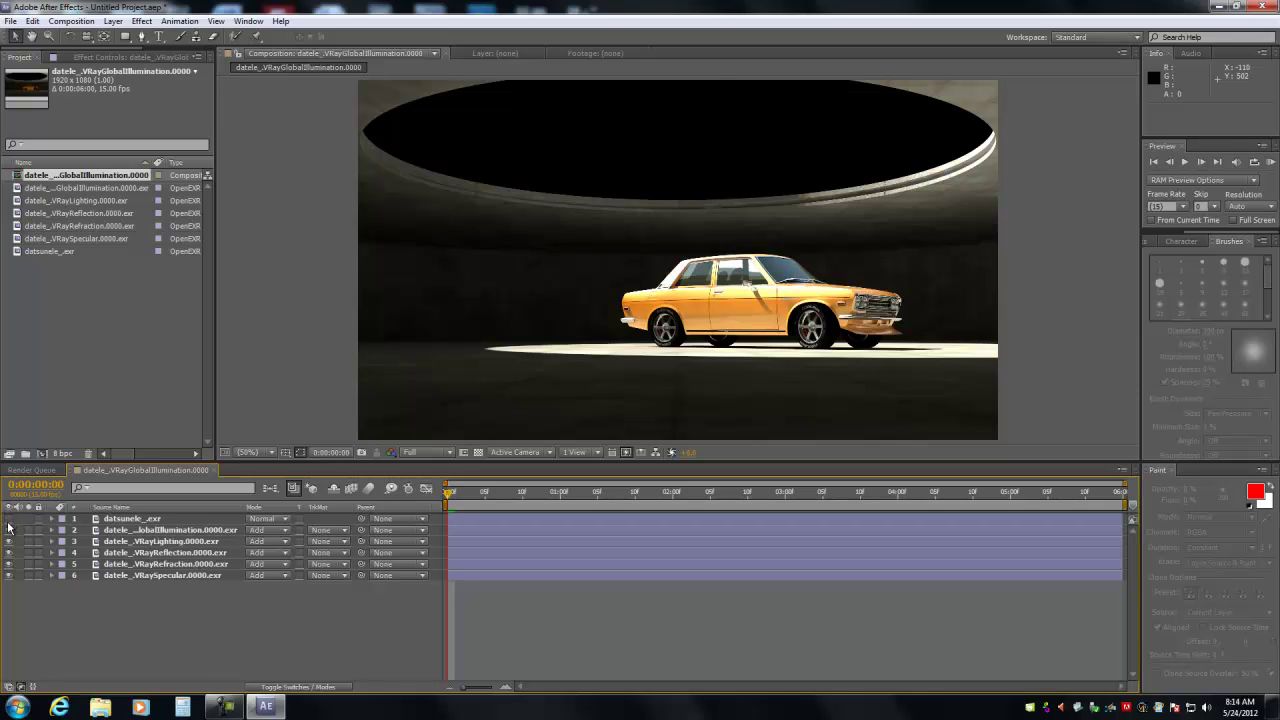
pyautogui.click(10, 519)
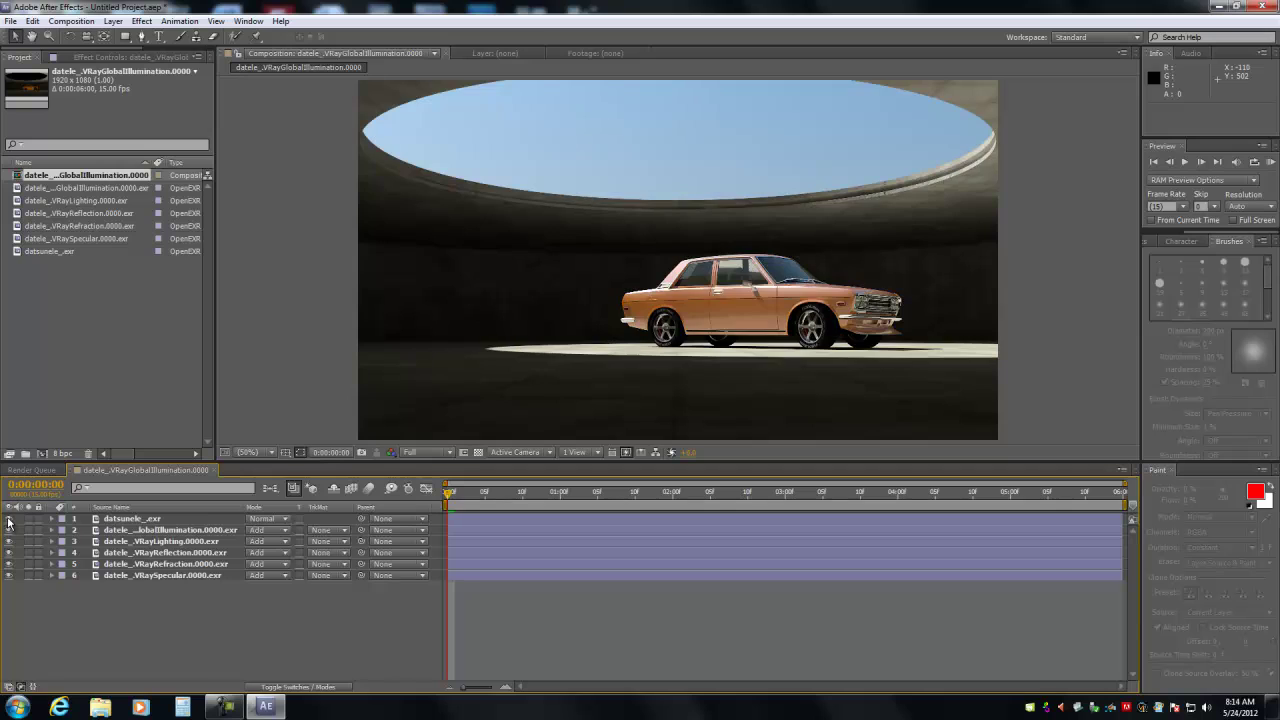
pyautogui.click(10, 519)
pyautogui.click(10, 519)
pyautogui.click(10, 519)
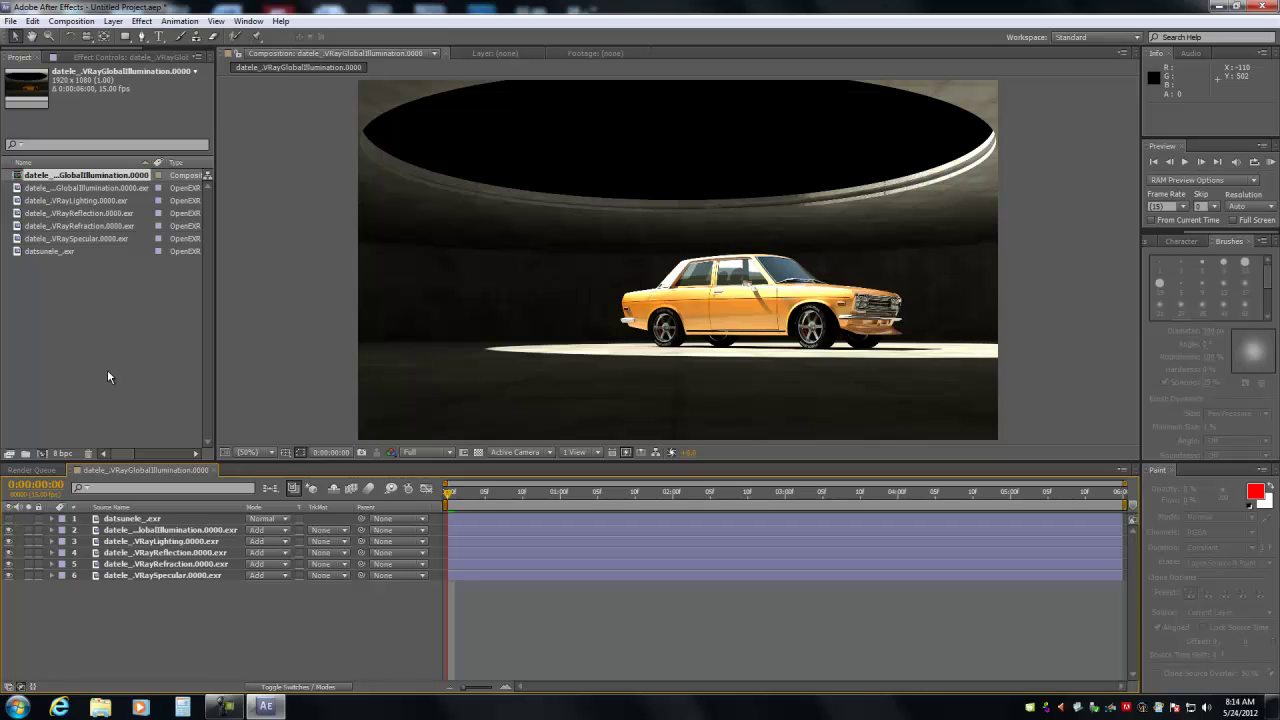
pyautogui.click(130, 532)
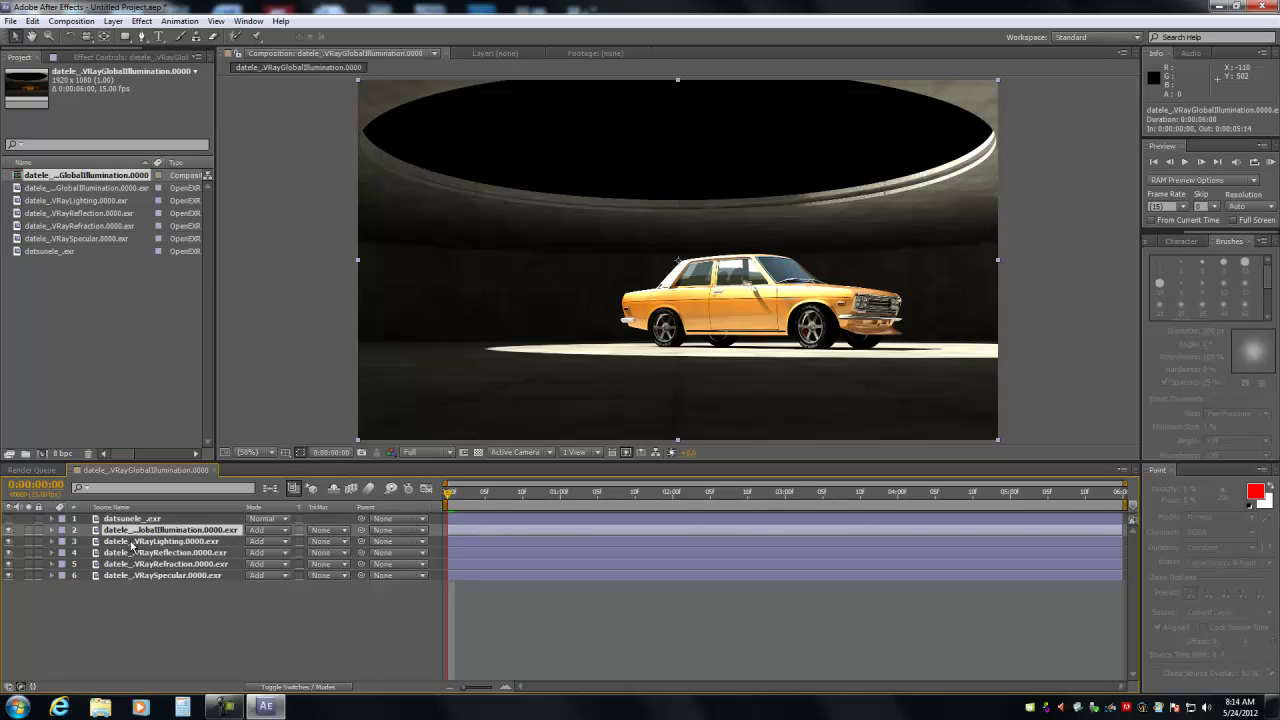
pyautogui.click(134, 554)
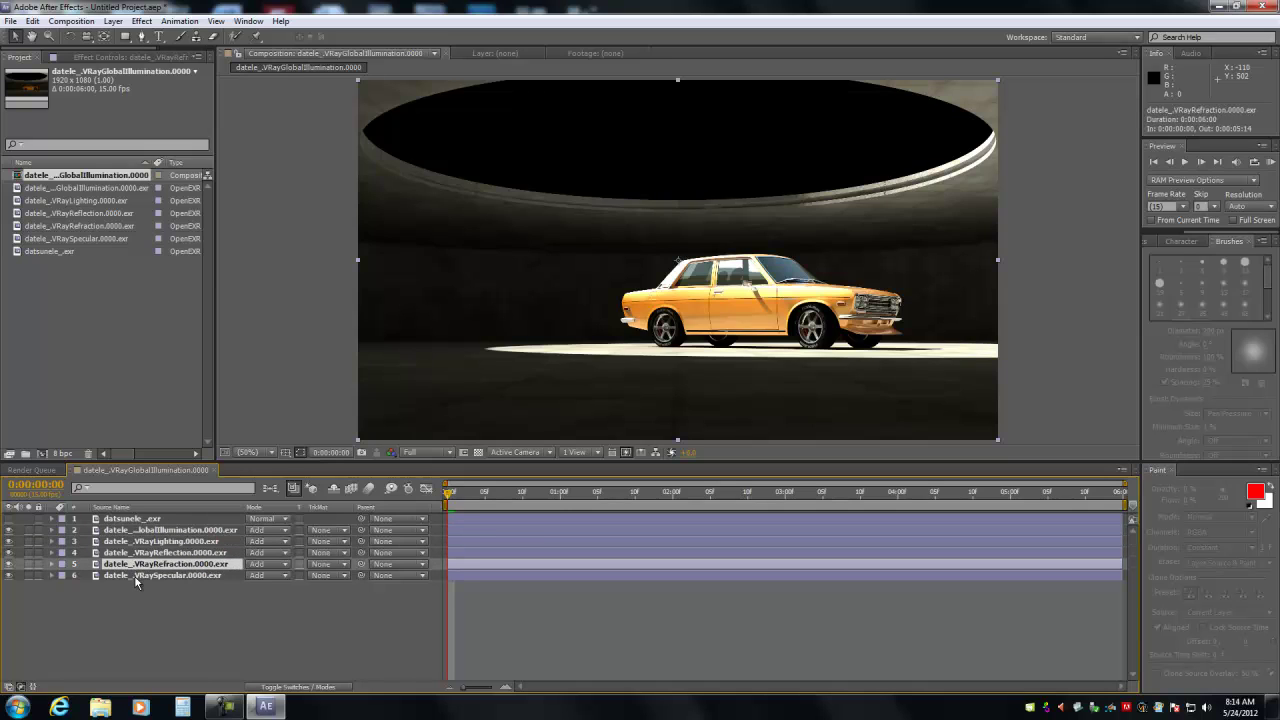
pyautogui.click(136, 576)
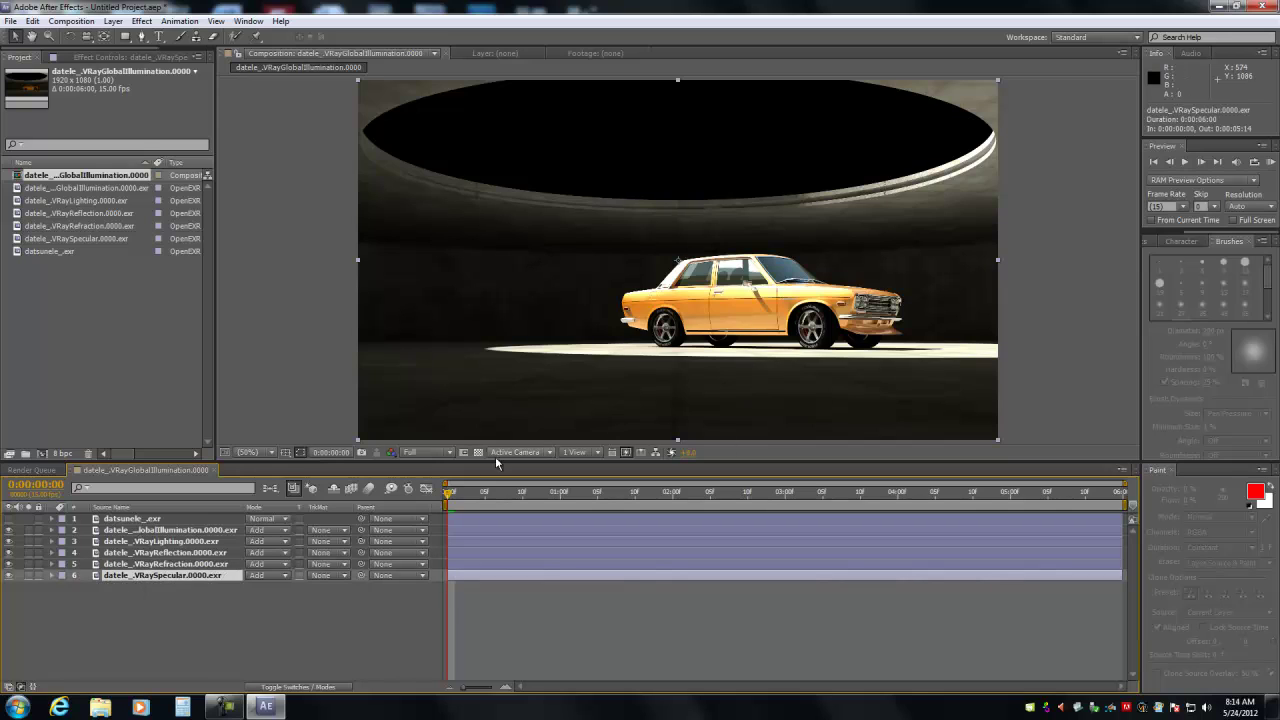
pyautogui.click(103, 188)
# - Turn on Preserve RGB in the GlobalIllumination footage's colour management settings
pyautogui.rightClick(105, 188)
pyautogui.moveTo(157, 238)
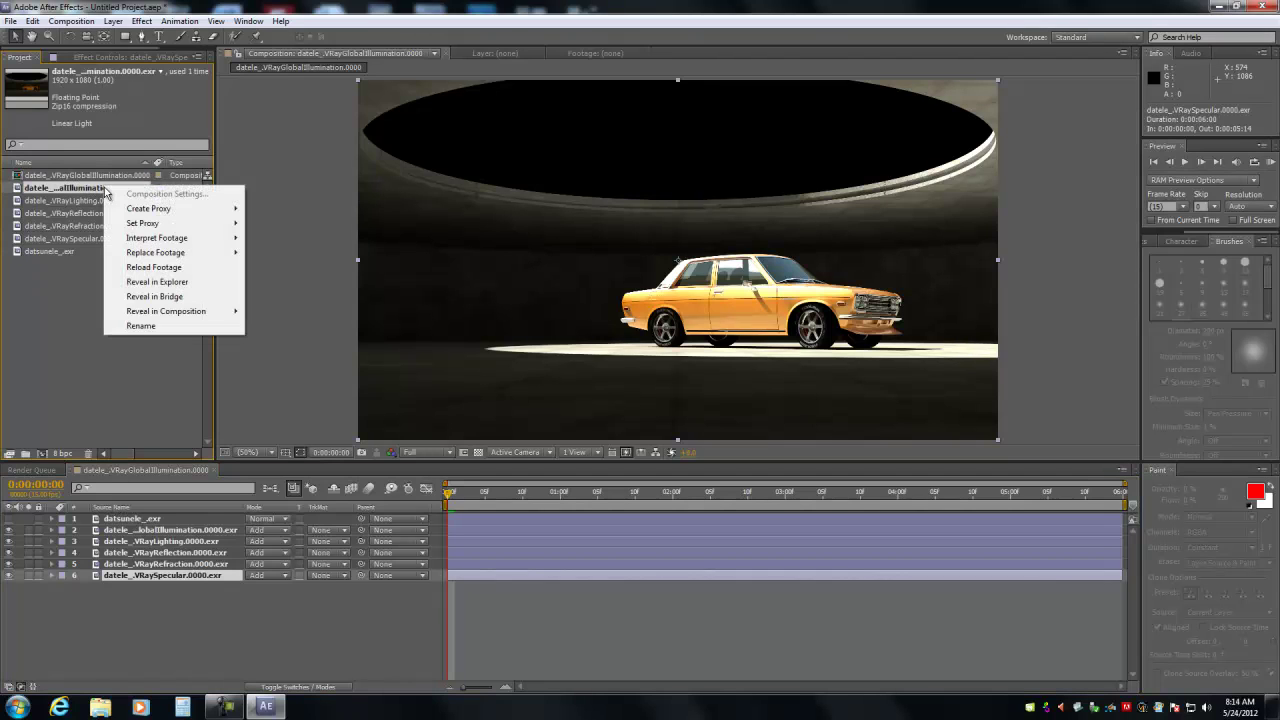
pyautogui.click(272, 238)
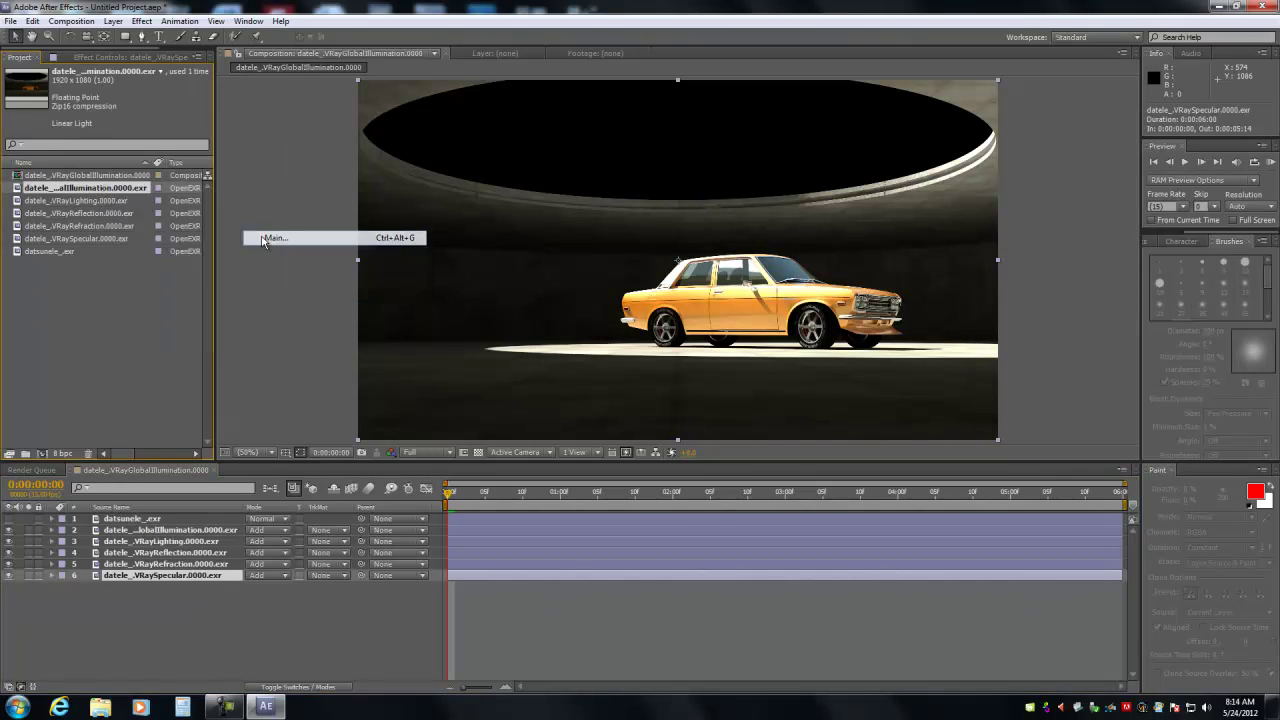
pyautogui.click(197, 131)
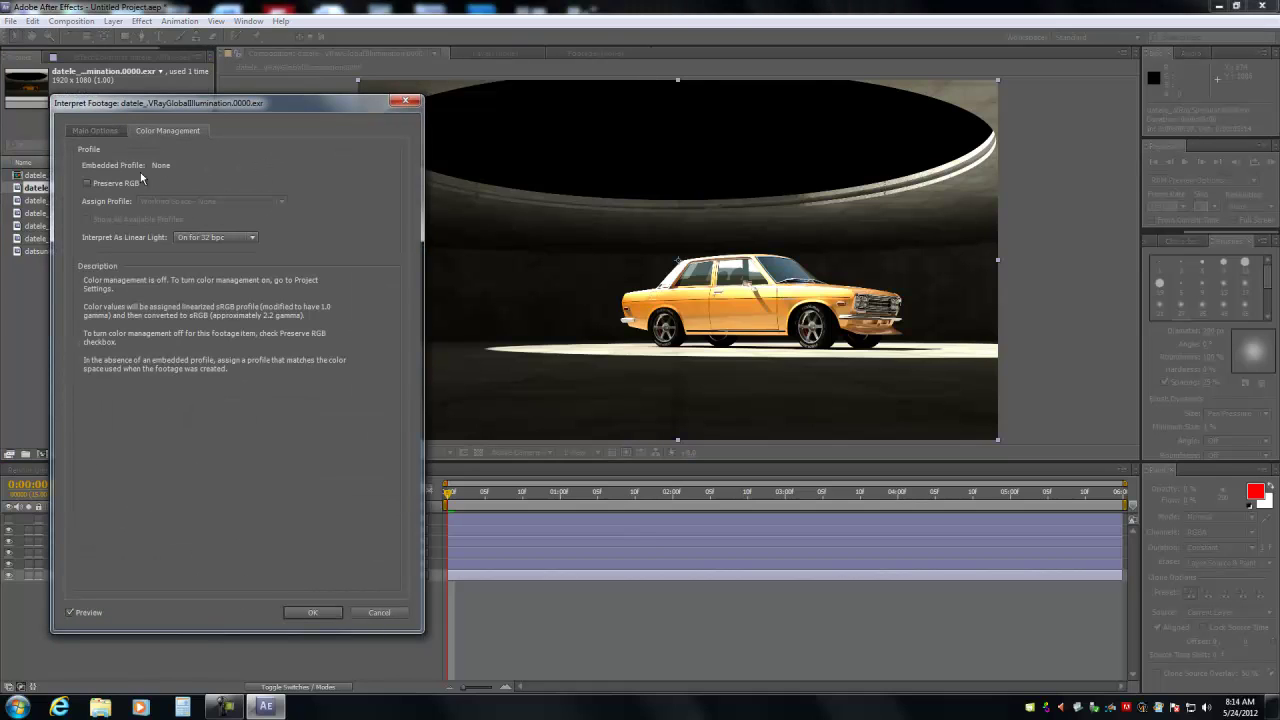
pyautogui.click(87, 183)
pyautogui.click(305, 614)
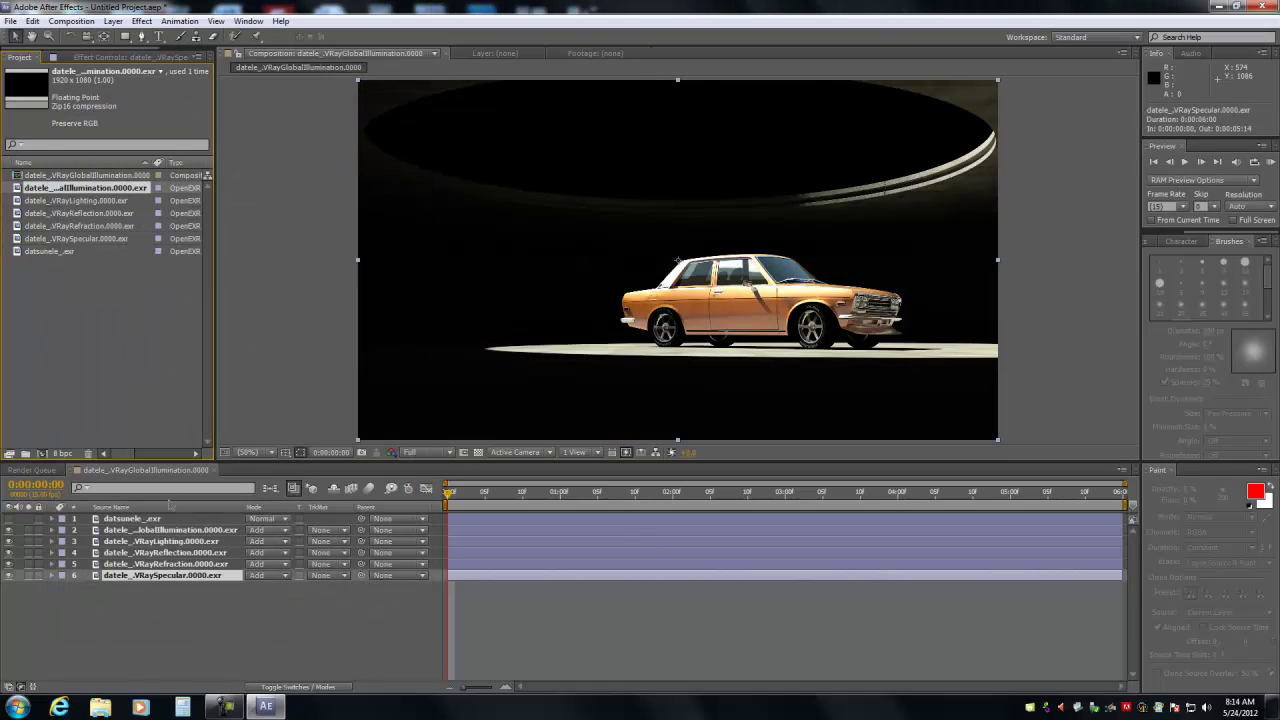
# - Turn on Preserve RGB for the VRayLighting footage
pyautogui.click(90, 204)
pyautogui.rightClick(92, 205)
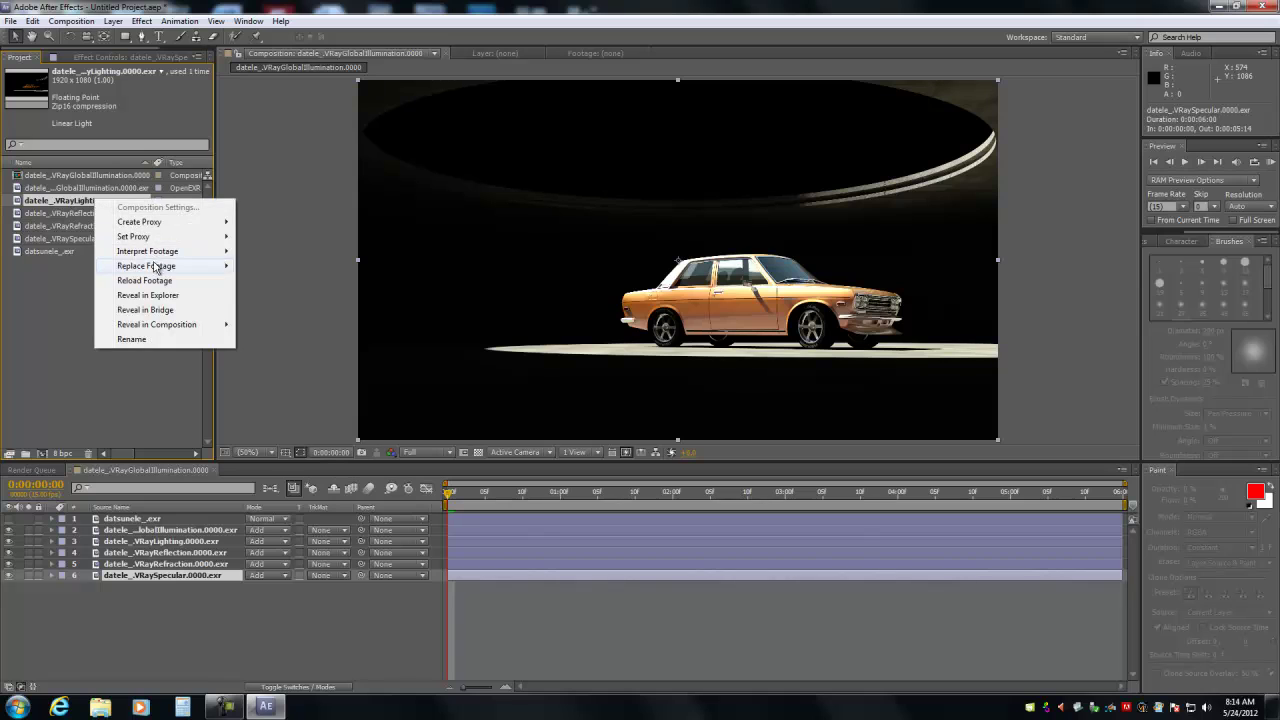
pyautogui.click(264, 251)
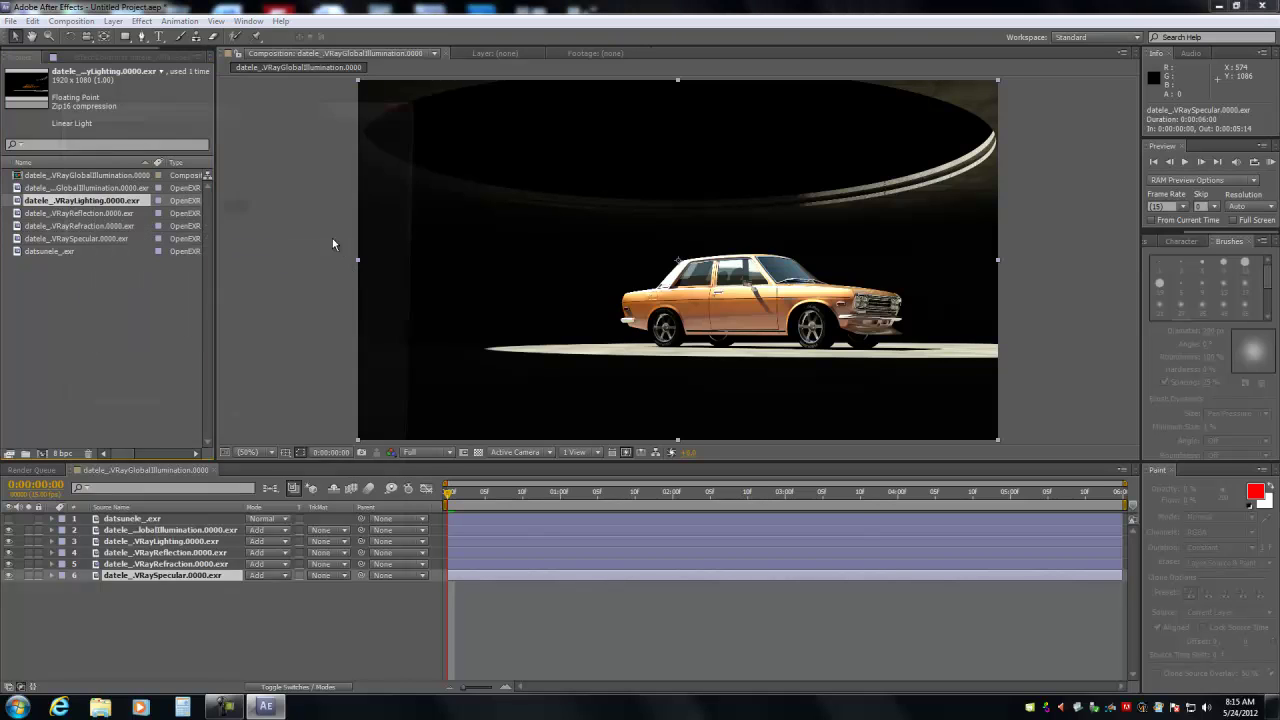
pyautogui.click(168, 130)
pyautogui.click(87, 183)
pyautogui.click(305, 613)
# - Turn on Preserve RGB for the VRayReflection footage
pyautogui.click(99, 214)
pyautogui.rightClick(102, 214)
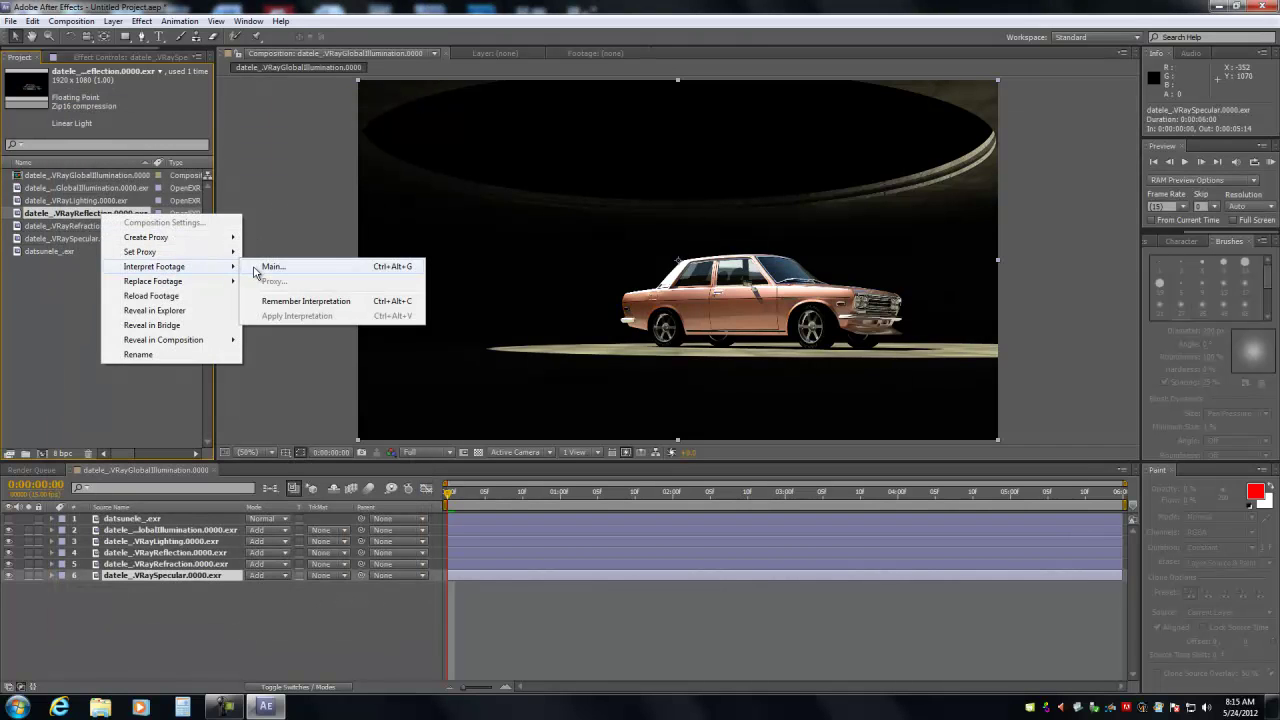
pyautogui.click(264, 251)
pyautogui.click(168, 130)
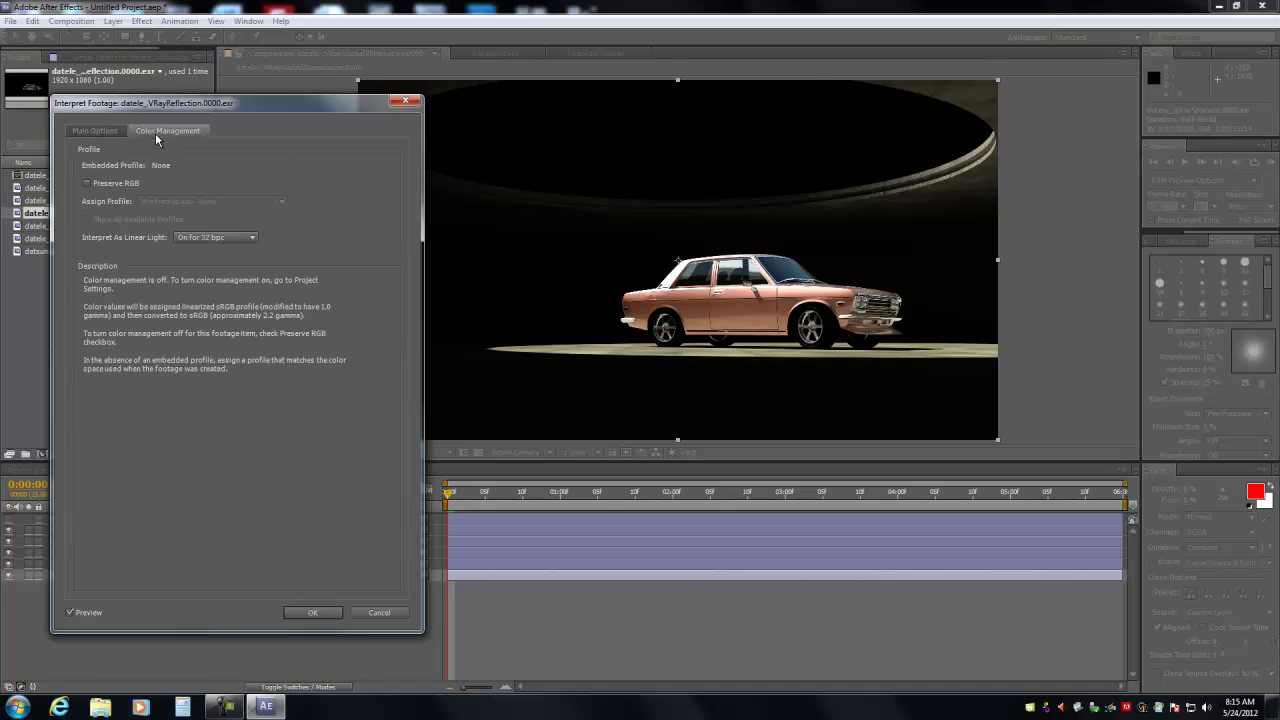
pyautogui.click(118, 183)
pyautogui.click(312, 612)
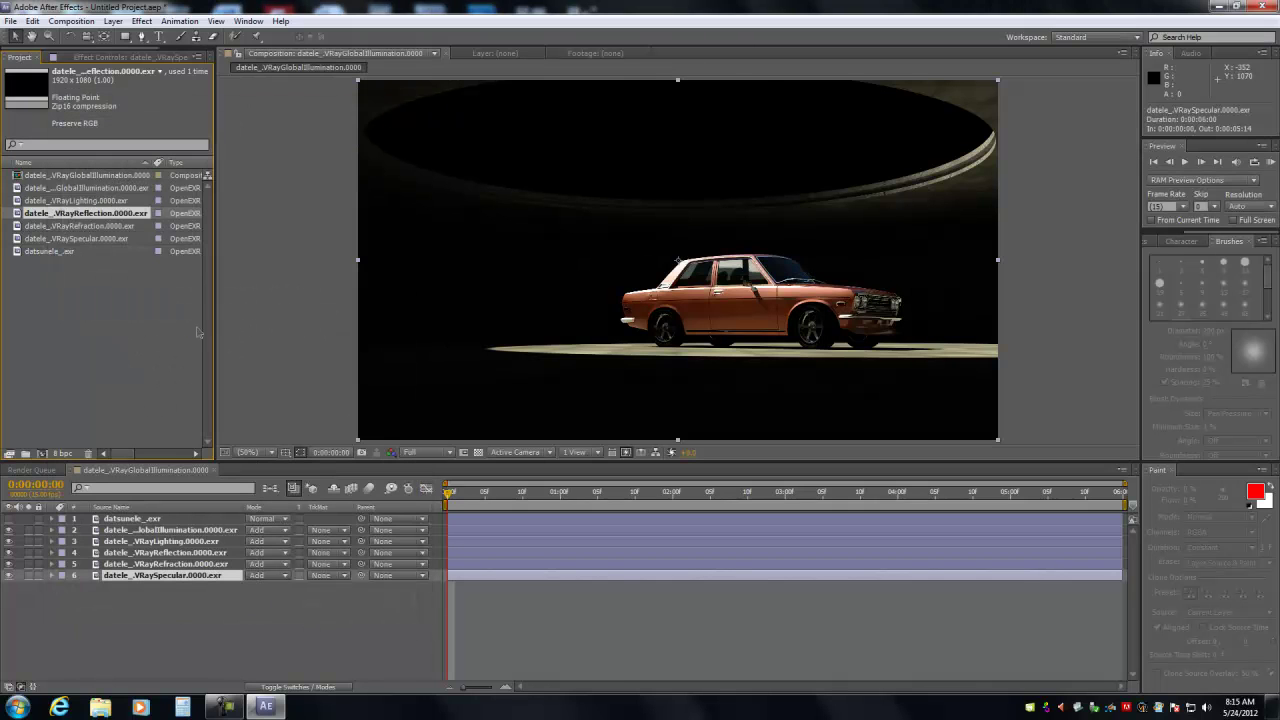
# - Turn on Preserve RGB for the VRayRefraction footage
pyautogui.click(98, 228)
pyautogui.rightClick(100, 226)
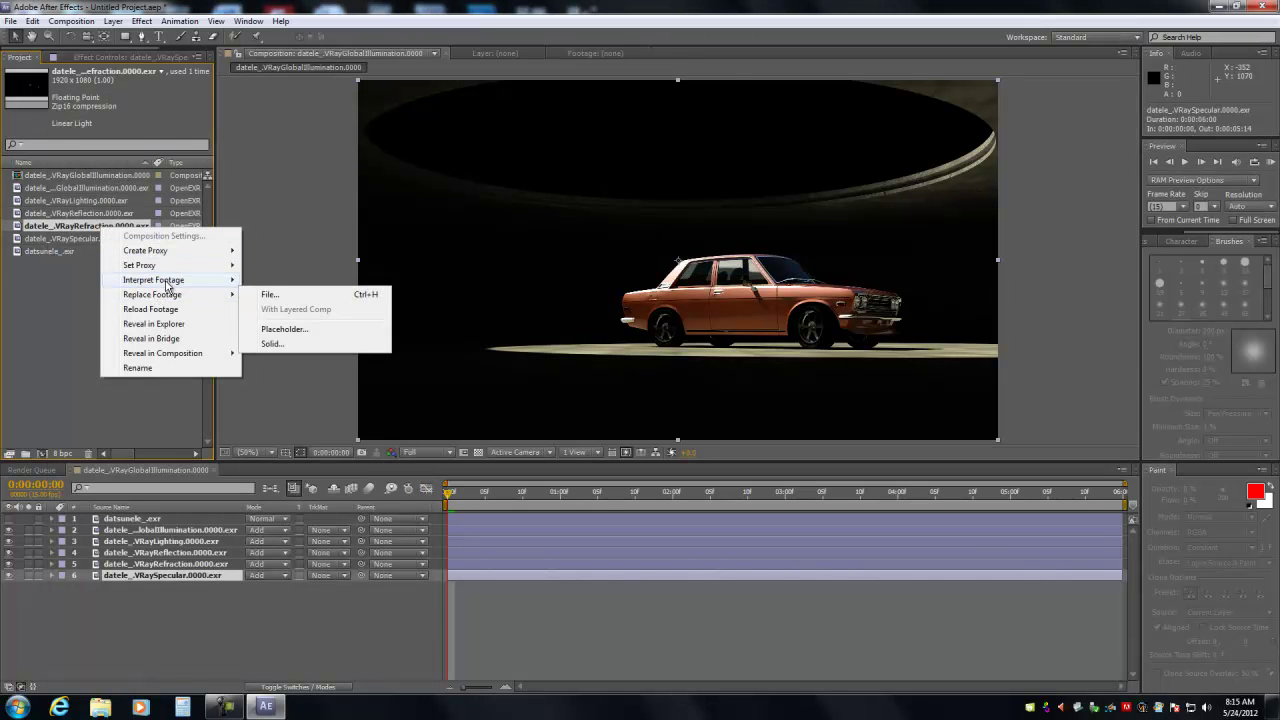
pyautogui.click(272, 281)
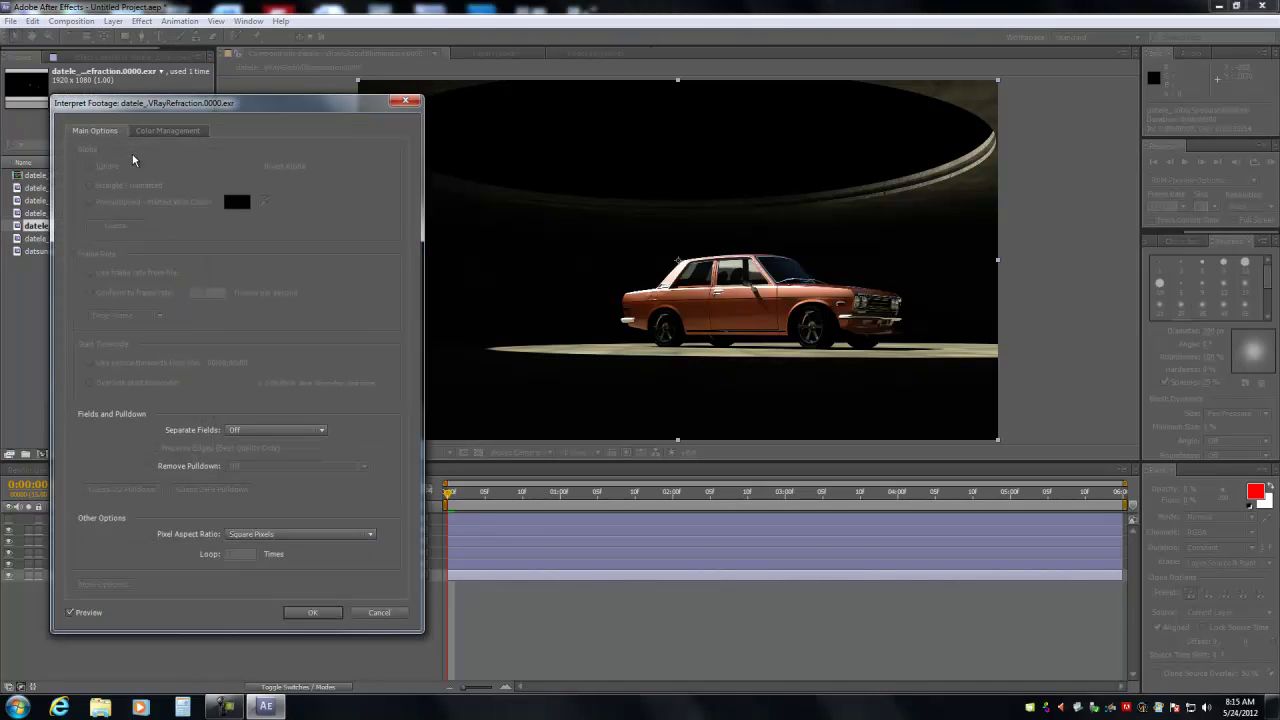
pyautogui.click(155, 131)
pyautogui.click(108, 183)
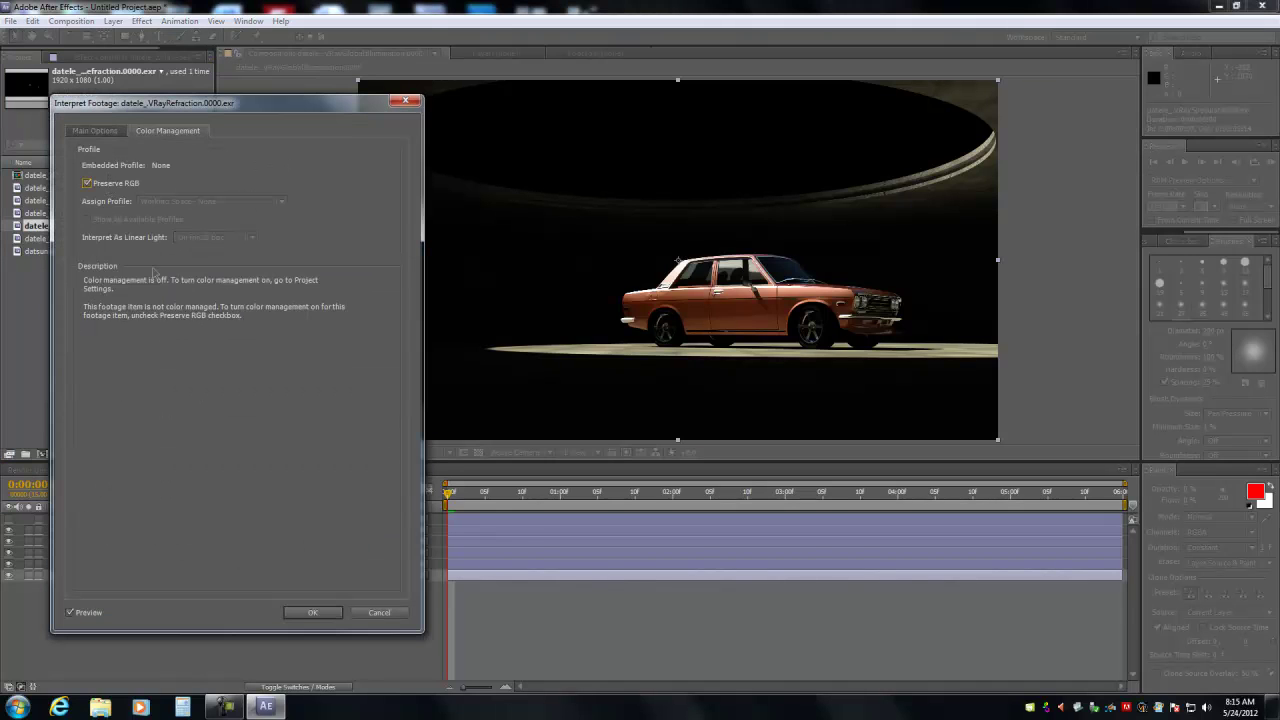
pyautogui.click(312, 605)
# - Turn on Preserve RGB for the VRaySpecular footage
pyautogui.click(95, 240)
pyautogui.rightClick(98, 242)
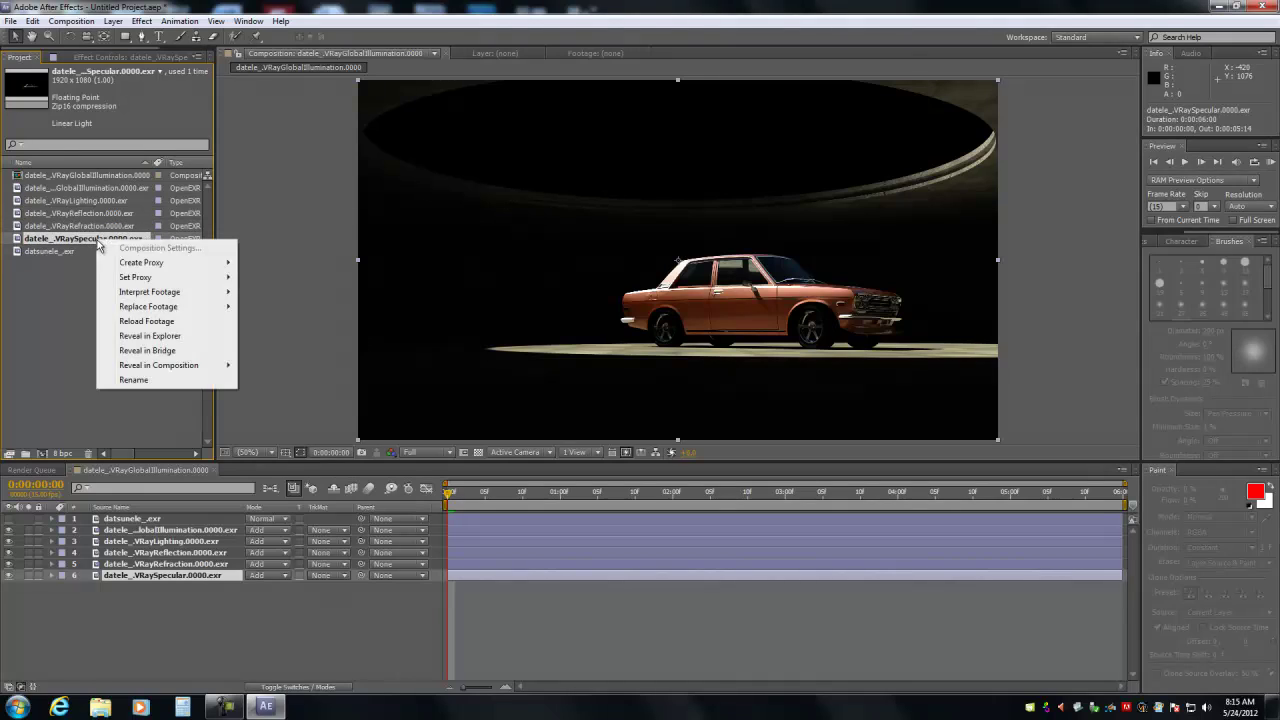
pyautogui.moveTo(150, 292)
pyautogui.click(268, 292)
pyautogui.click(166, 131)
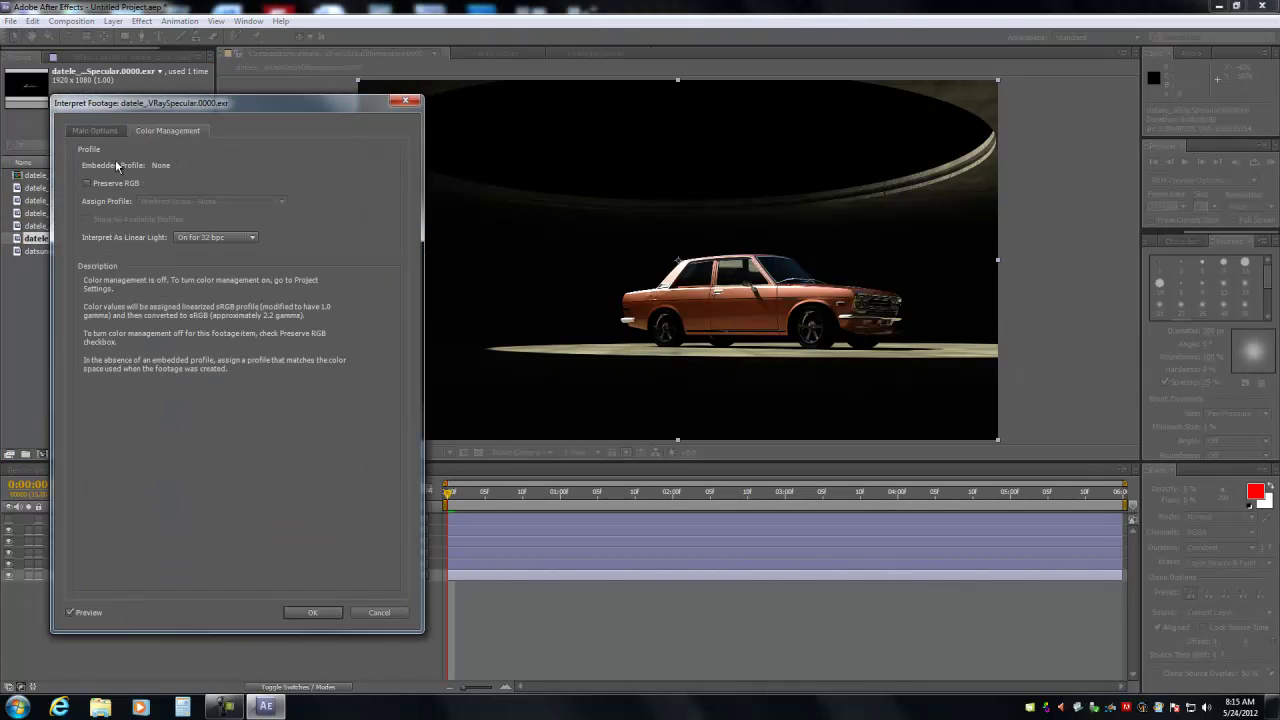
pyautogui.click(87, 183)
pyautogui.click(312, 612)
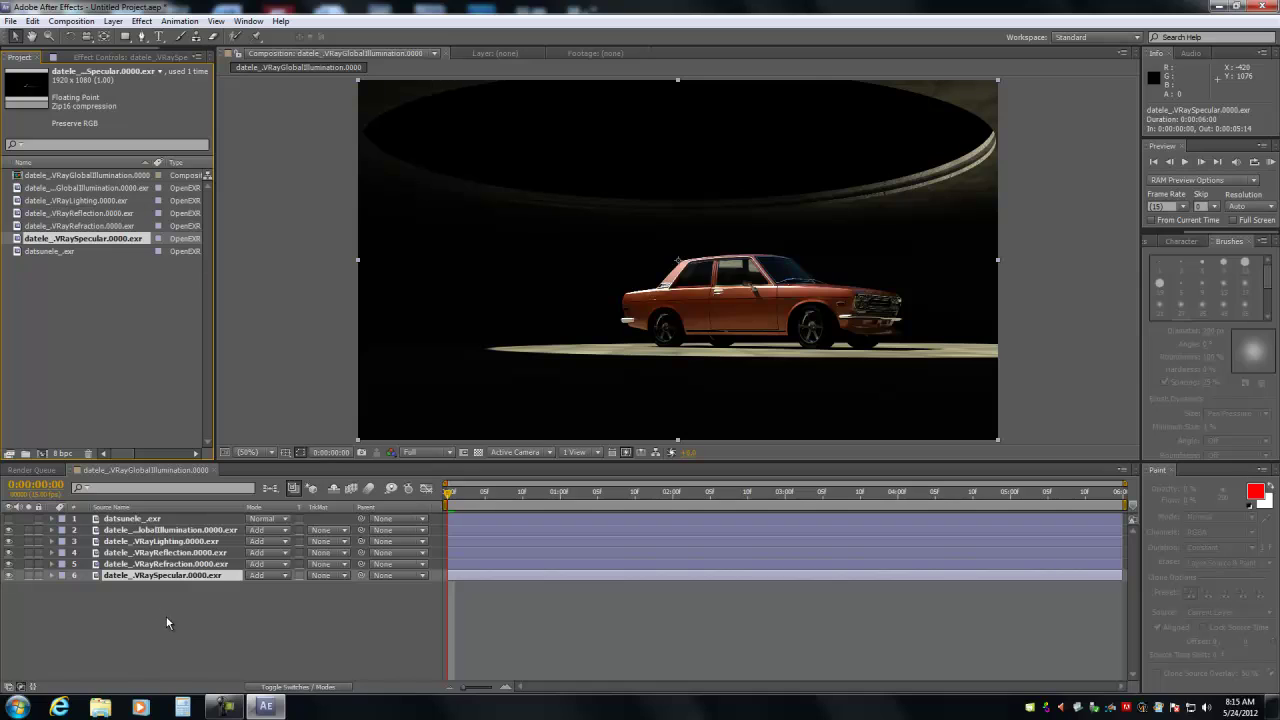
# - Add a new adjustment layer directly below the datsunele.exr reference render
pyautogui.keyDown('shift'); pyautogui.click(150, 531); pyautogui.keyUp('shift')
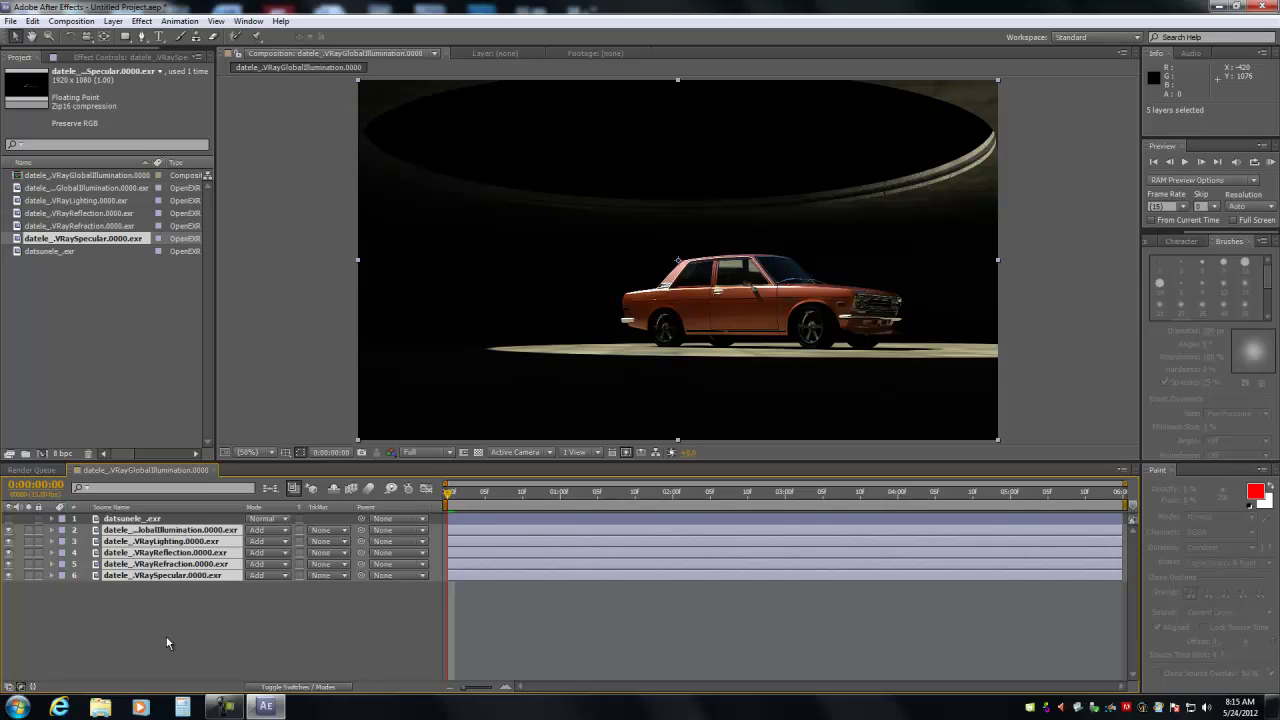
pyautogui.click(130, 607)
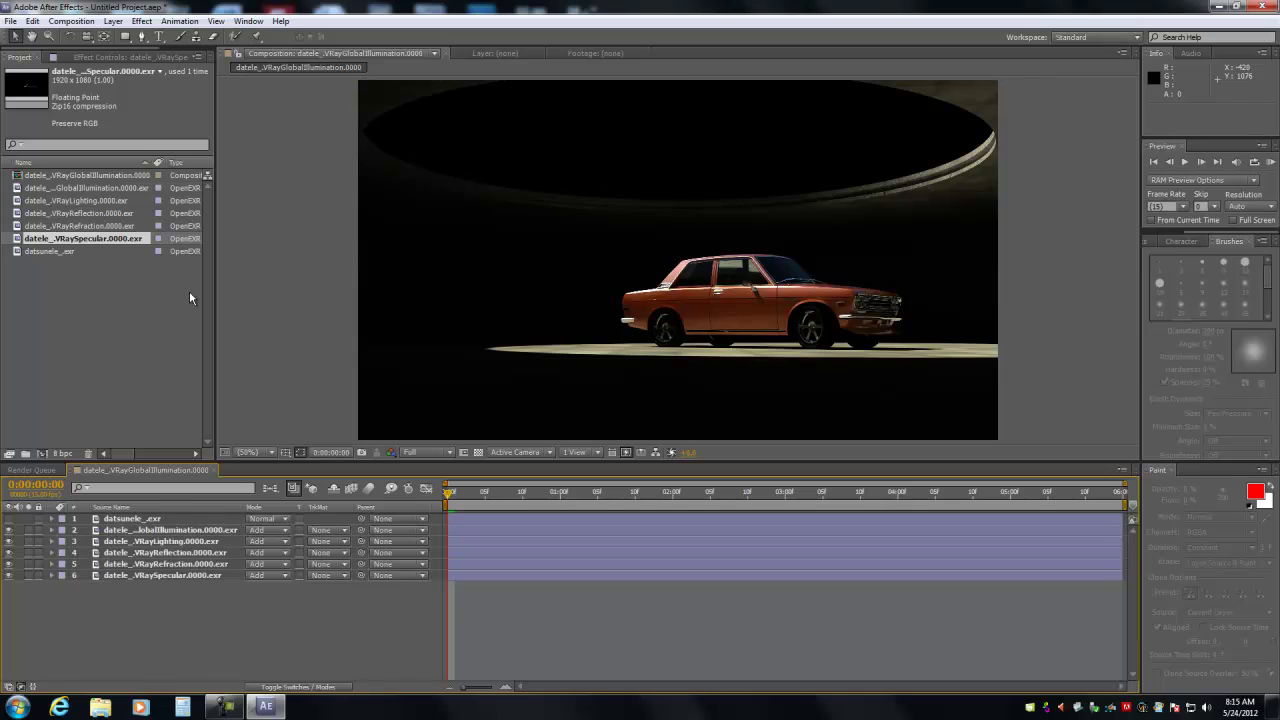
pyautogui.click(113, 21)
pyautogui.press('Escape')
pyautogui.click(9, 519)
pyautogui.click(9, 519)
pyautogui.click(9, 519)
pyautogui.click(113, 21)
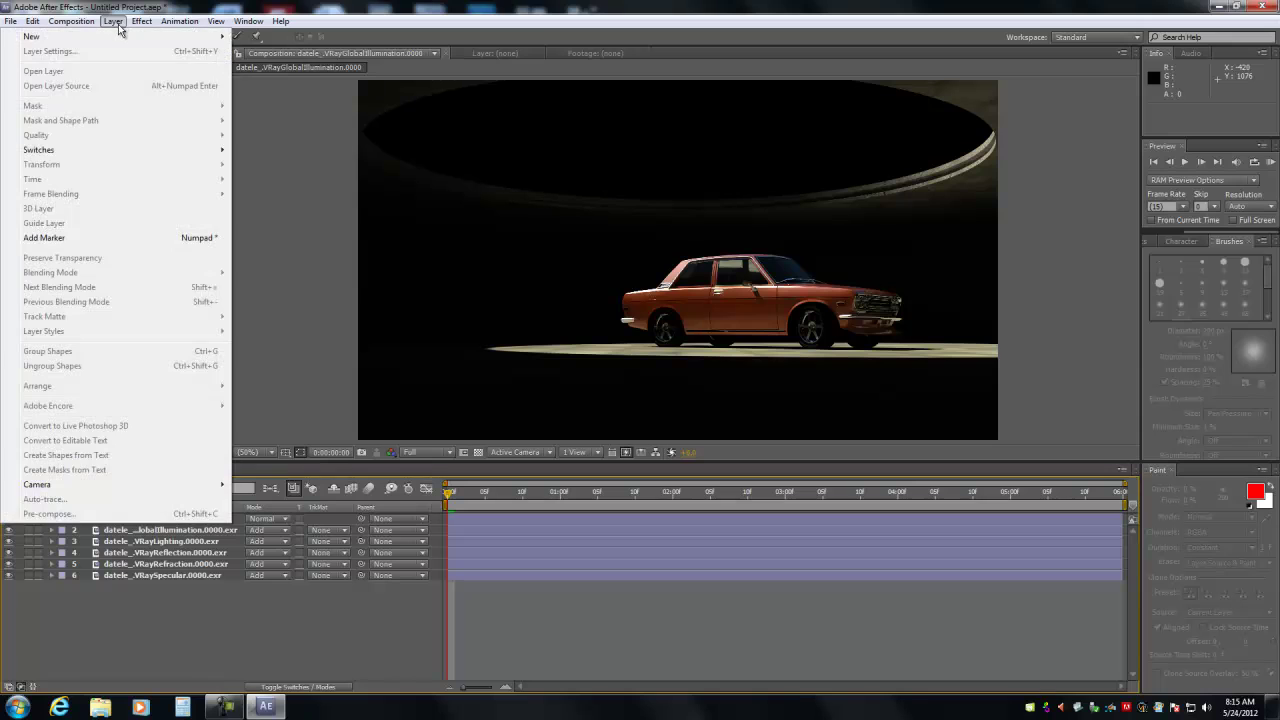
pyautogui.moveTo(31, 36)
pyautogui.click(270, 124)
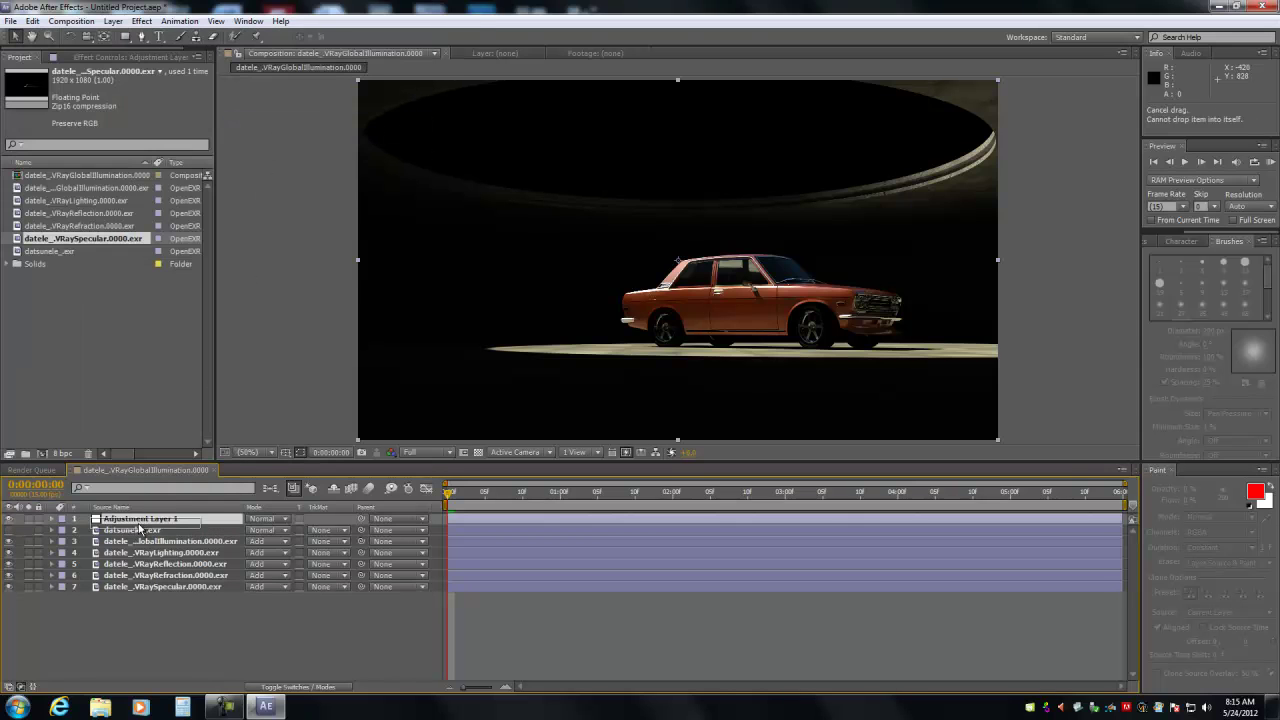
pyautogui.moveTo(140, 530); pyautogui.dragTo(140, 541)
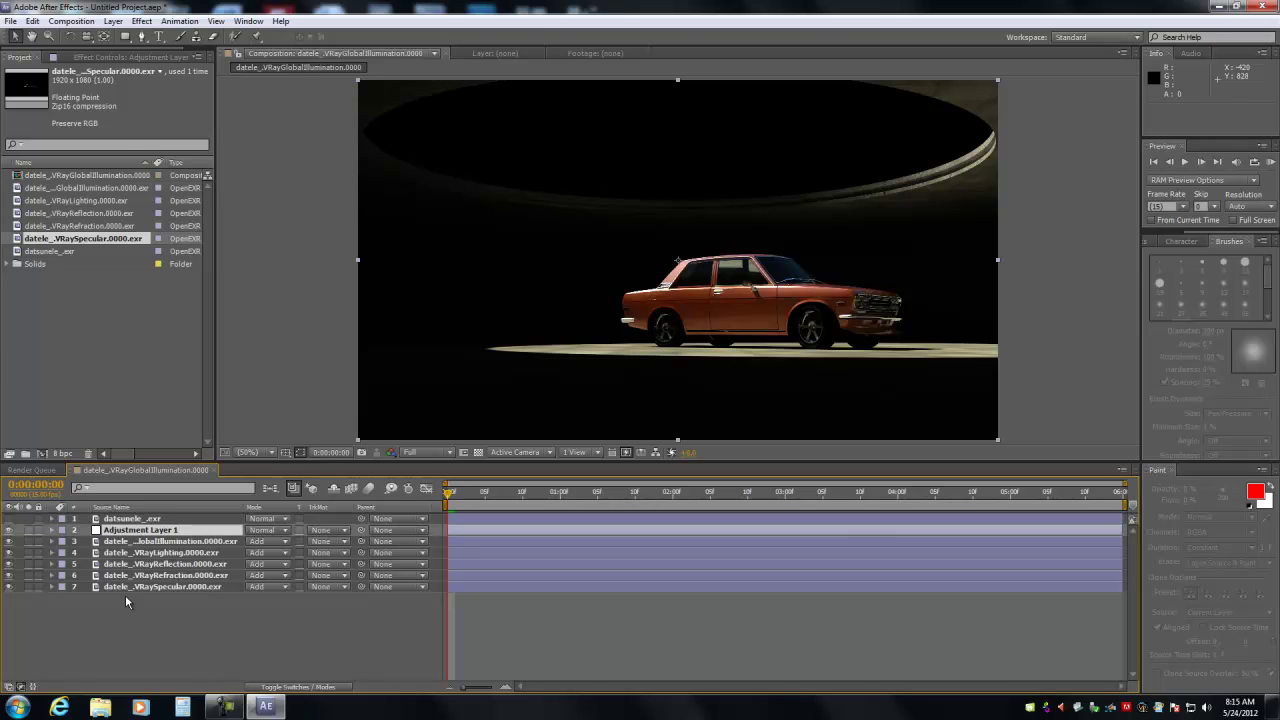
# - Give the adjustment layer an Exposure effect with raised Gamma Correction, comparing against the reference
pyautogui.click(113, 21)
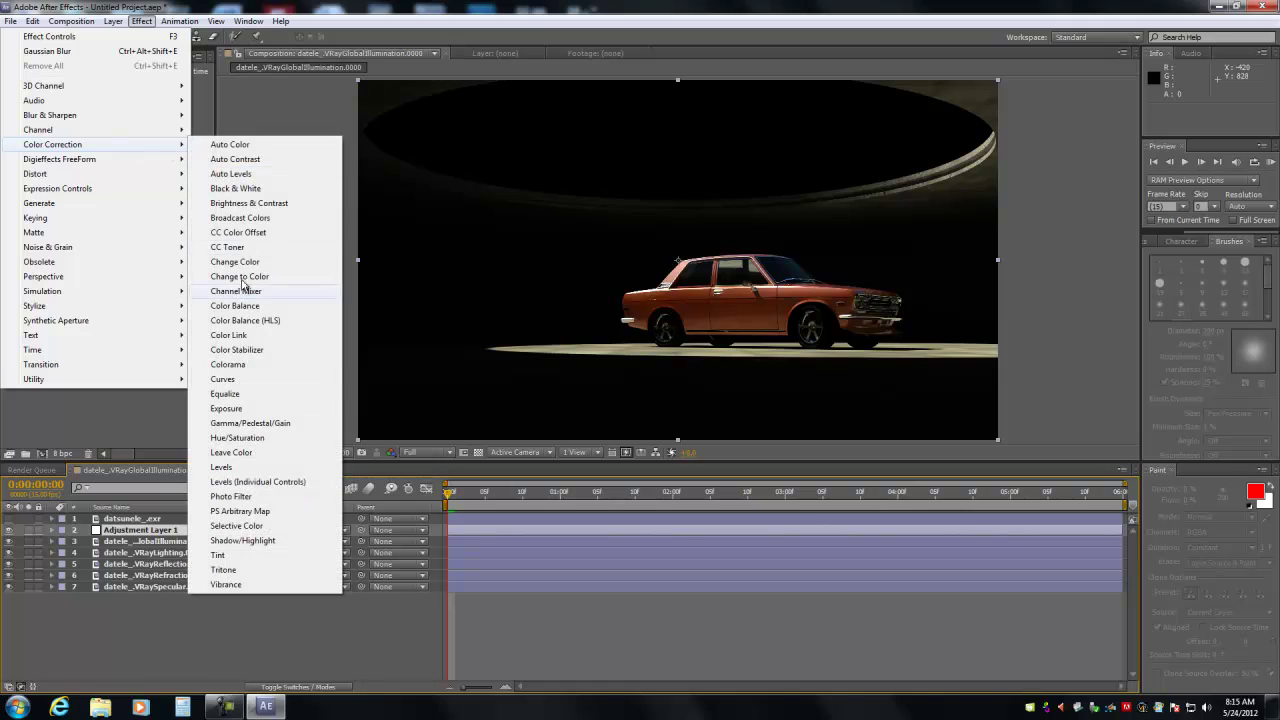
pyautogui.moveTo(52, 144)
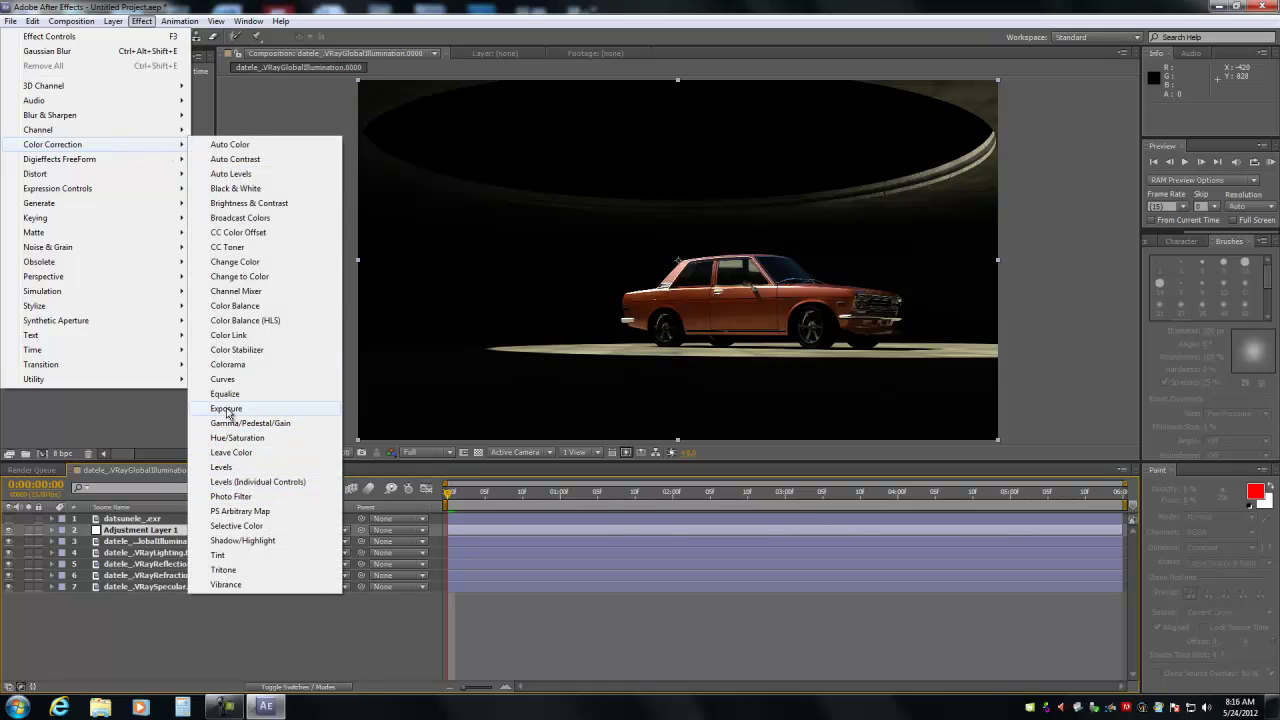
pyautogui.click(228, 409)
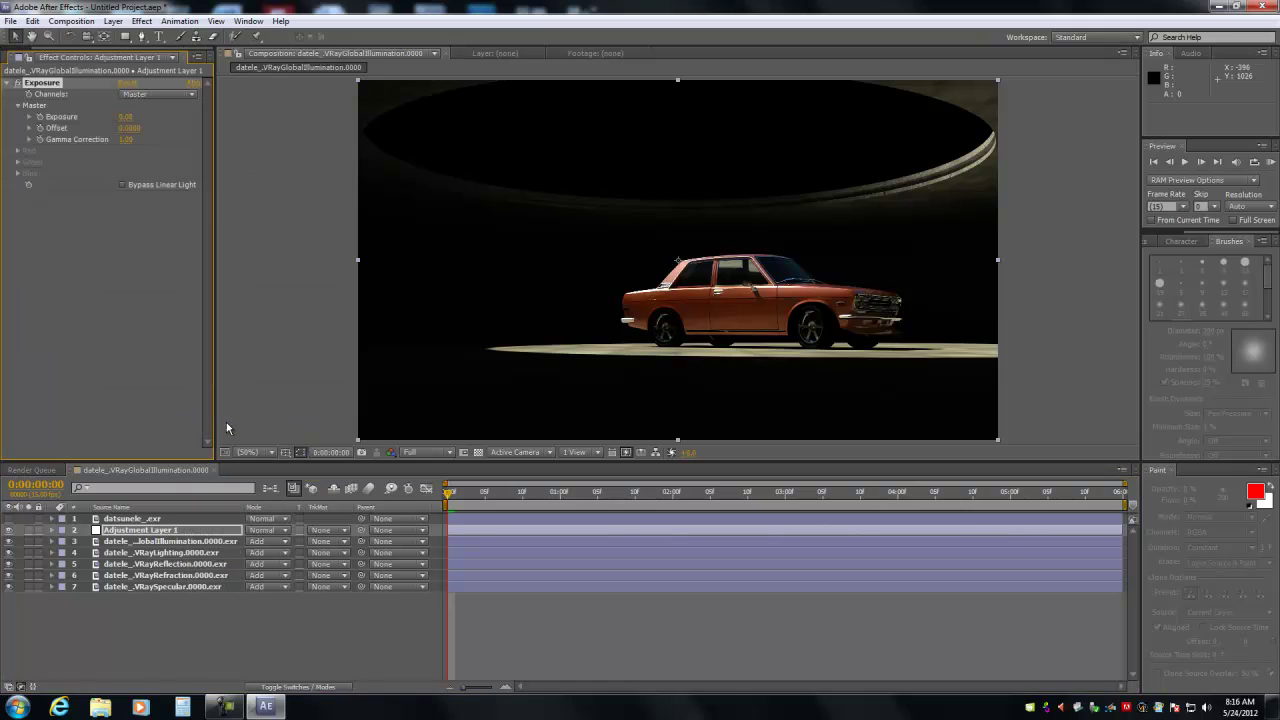
pyautogui.click(124, 140)
pyautogui.write('2.2')
pyautogui.press('Return')
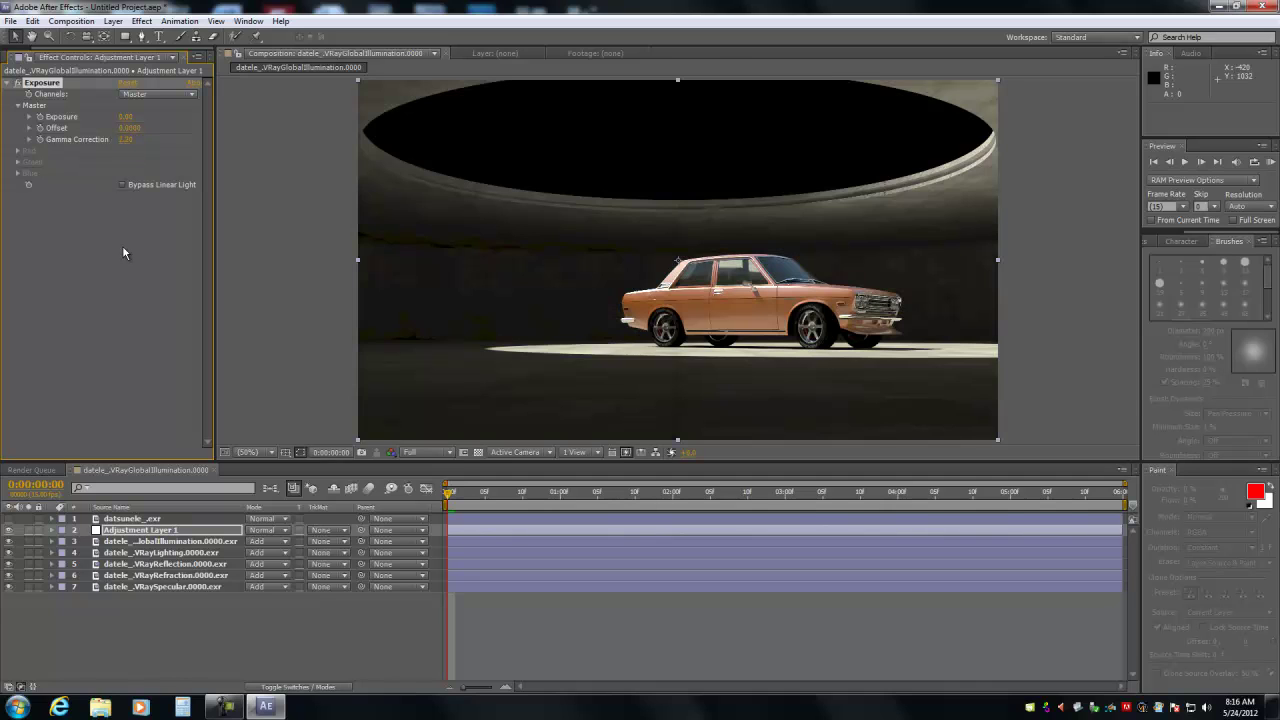
pyautogui.click(11, 519)
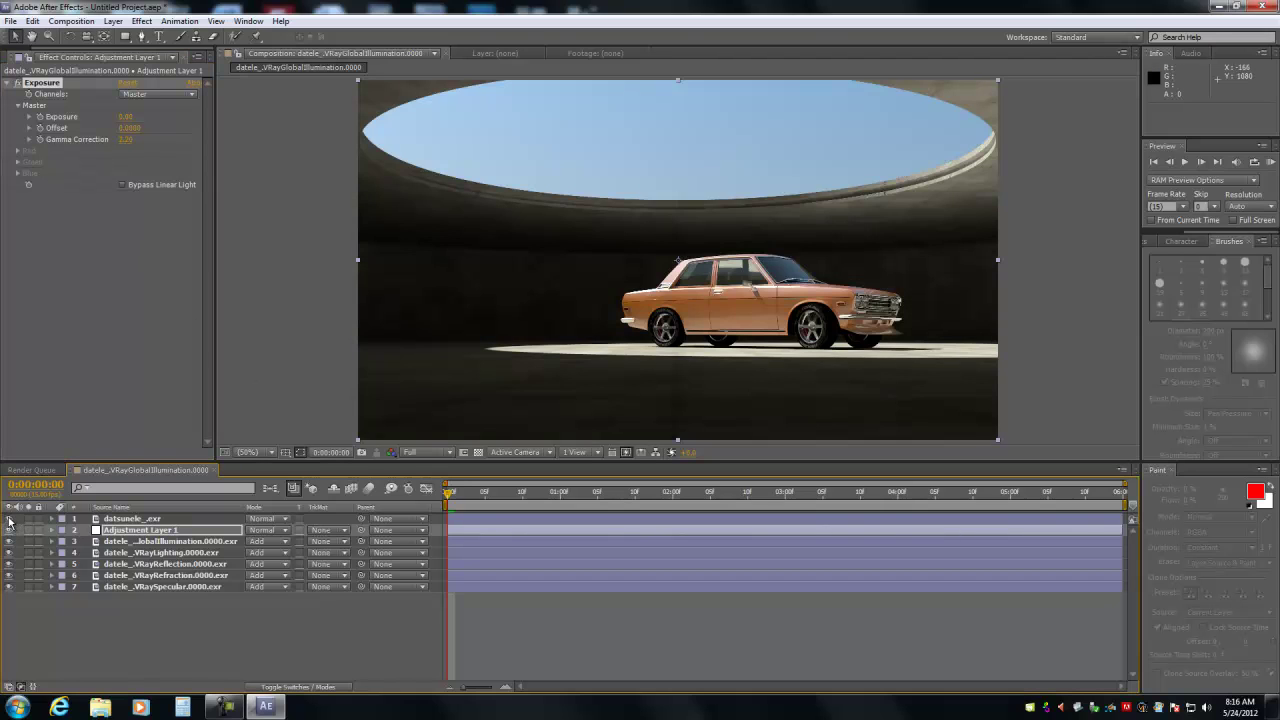
pyautogui.click(11, 519)
pyautogui.click(9, 519)
pyautogui.click(9, 519)
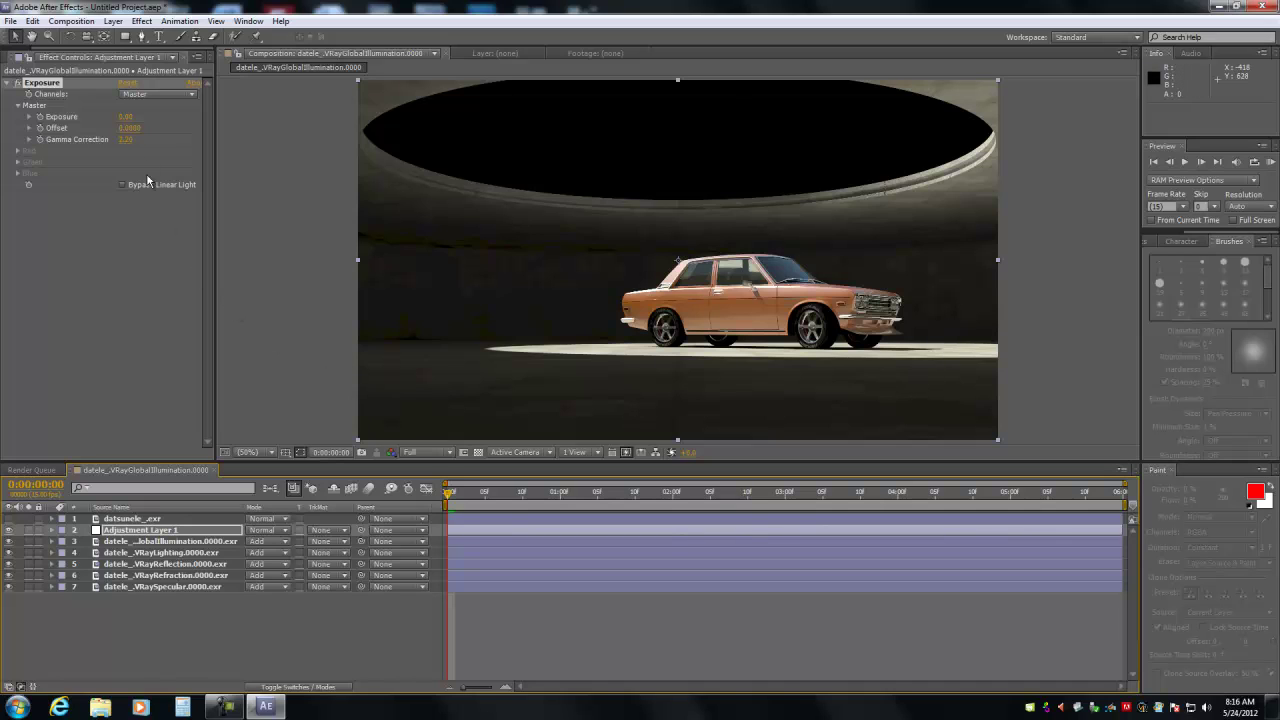
# - Set the project colour depth to 16 bits per channel in Project Settings
pyautogui.click(20, 57)
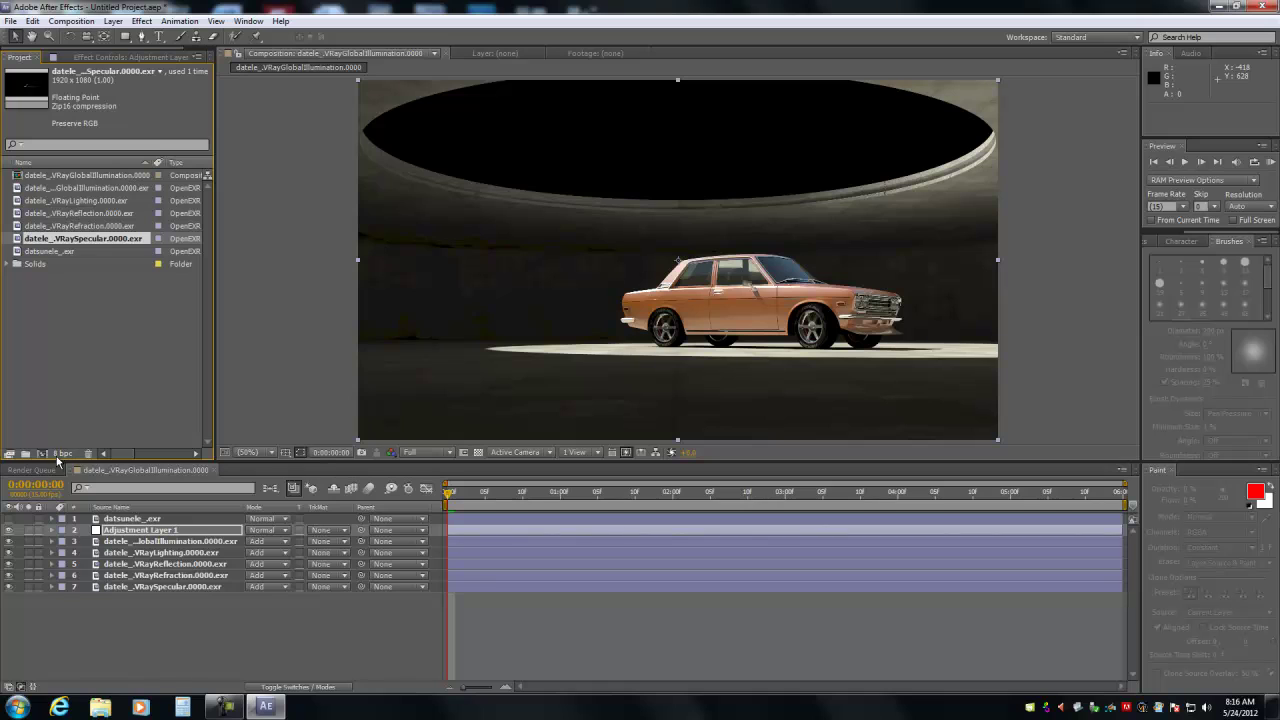
pyautogui.click(62, 453)
pyautogui.click(275, 253)
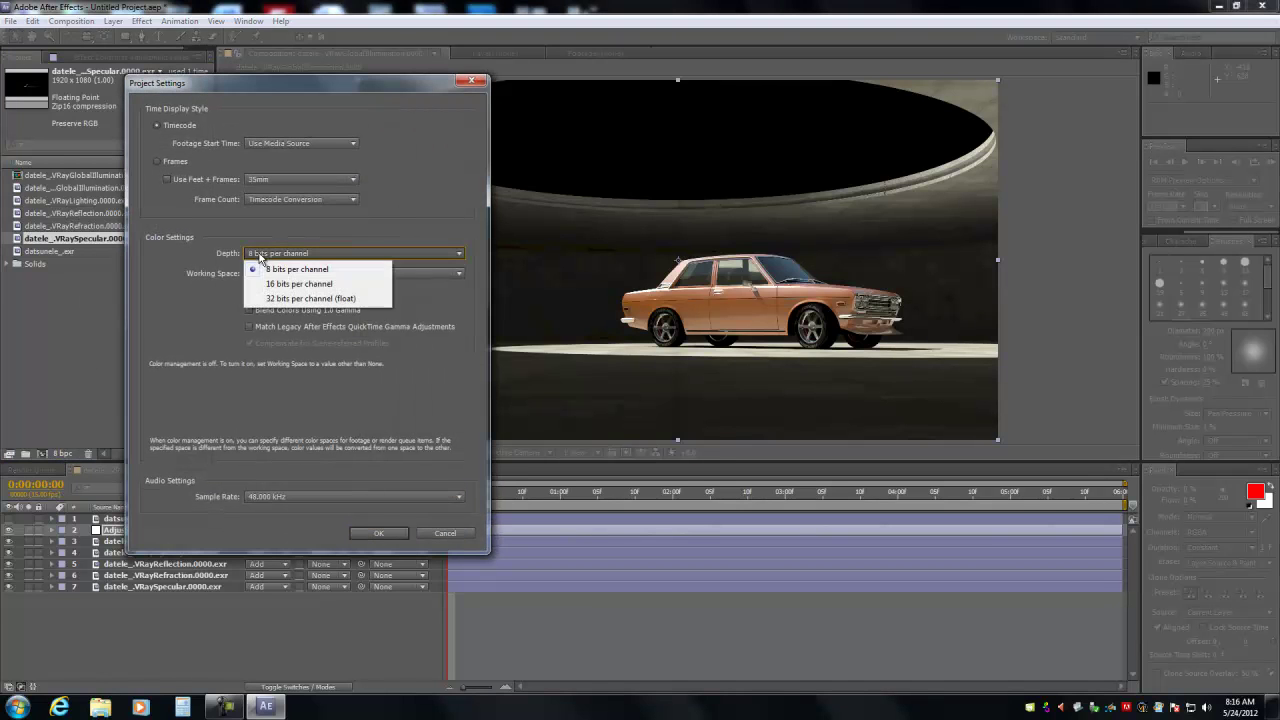
pyautogui.click(270, 285)
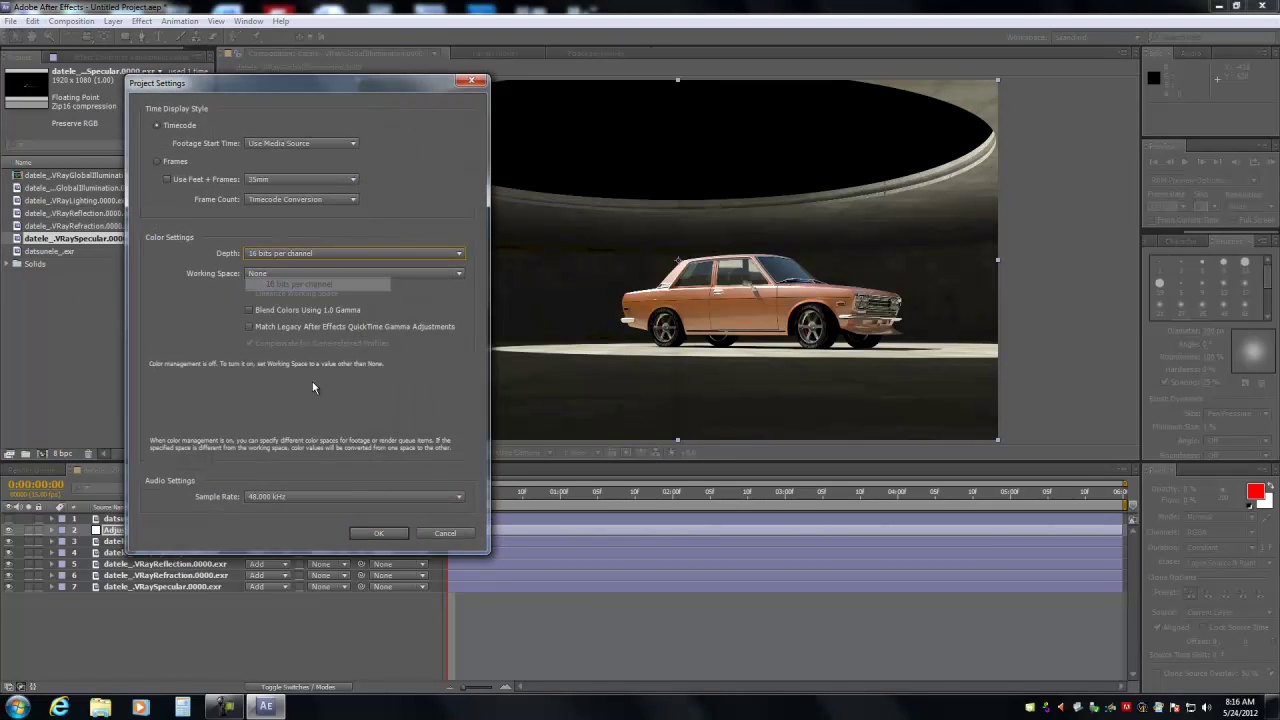
pyautogui.click(364, 532)
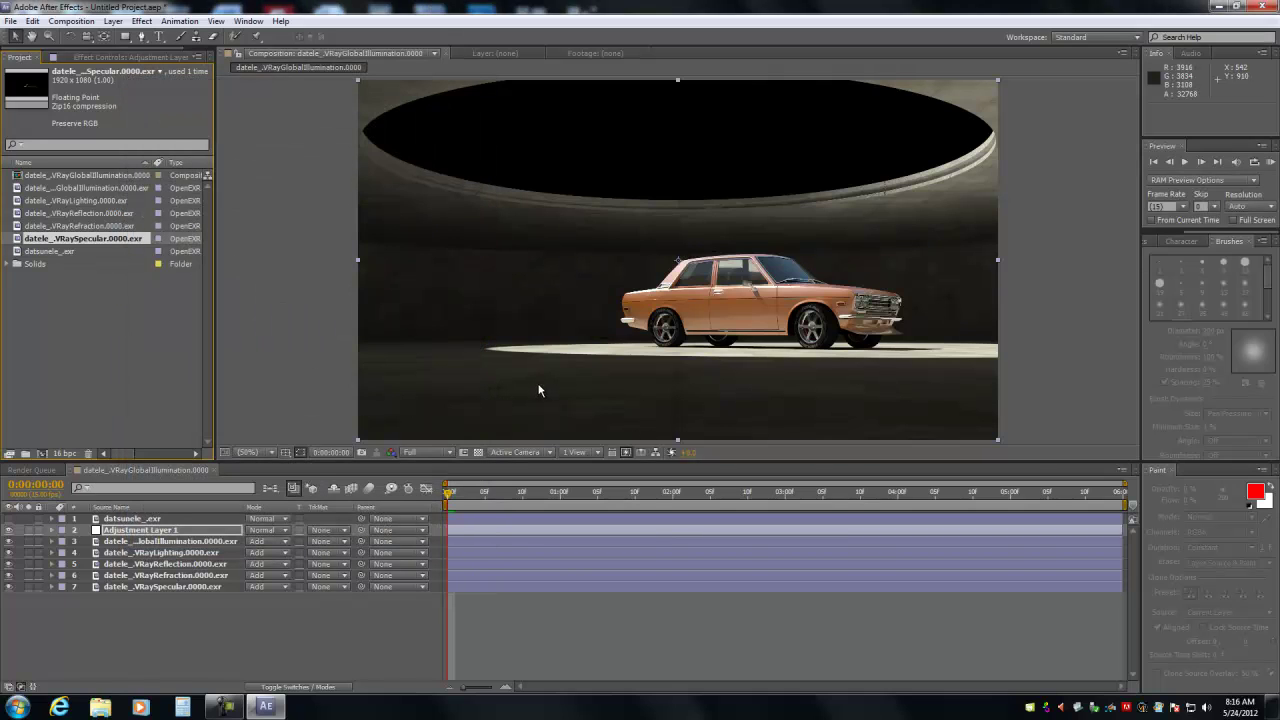
# - Toggle the beauty render on and off to compare it with the 16-bit composite
pyautogui.click(47, 631)
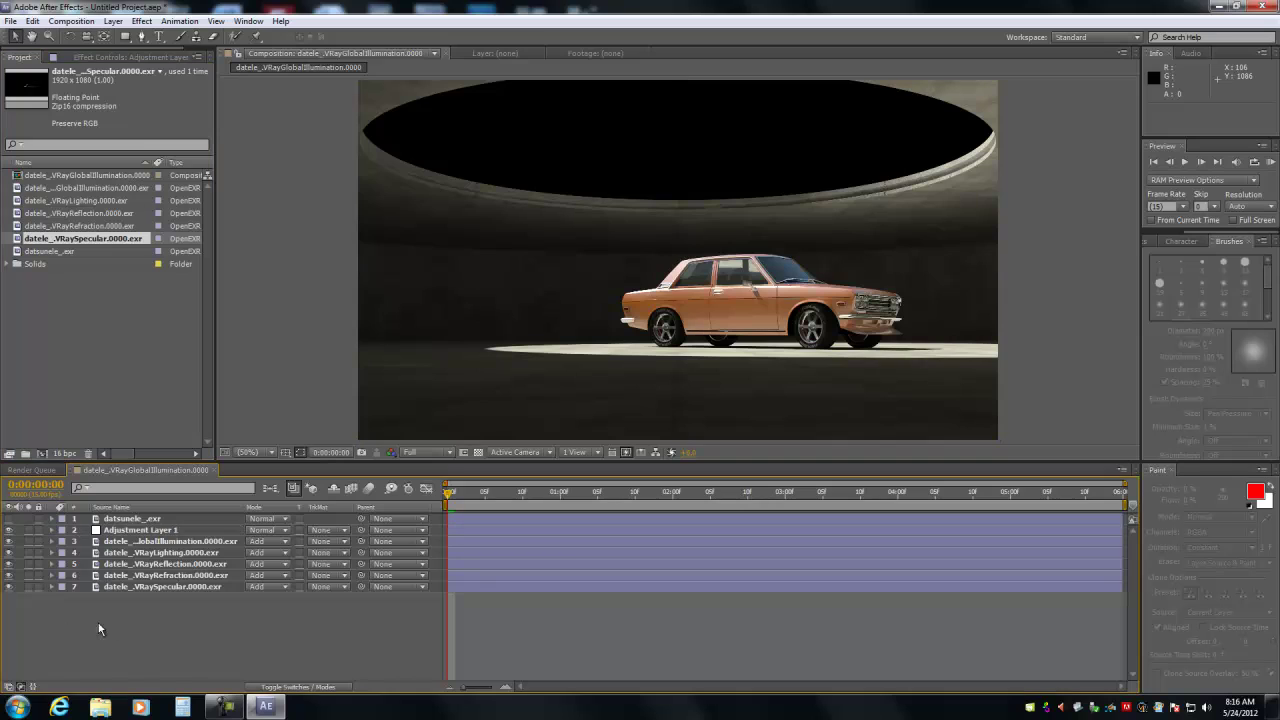
pyautogui.click(9, 519)
pyautogui.click(9, 520)
pyautogui.click(9, 520)
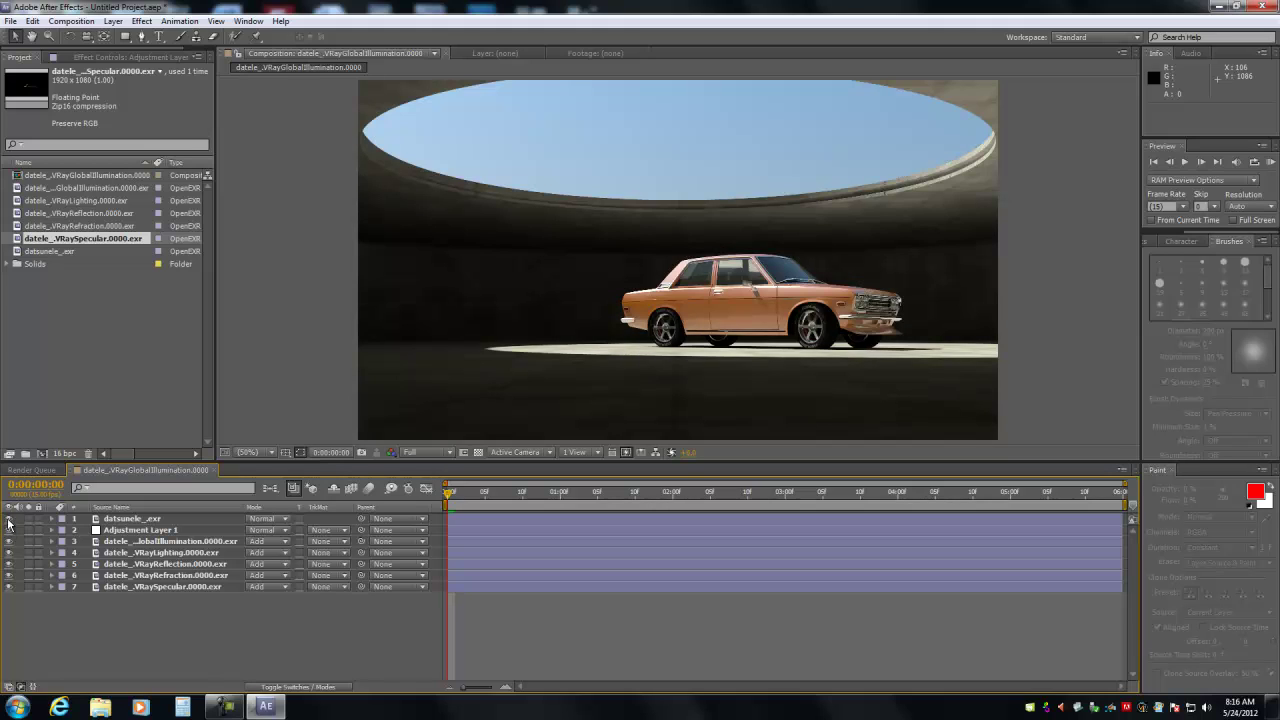
pyautogui.click(9, 519)
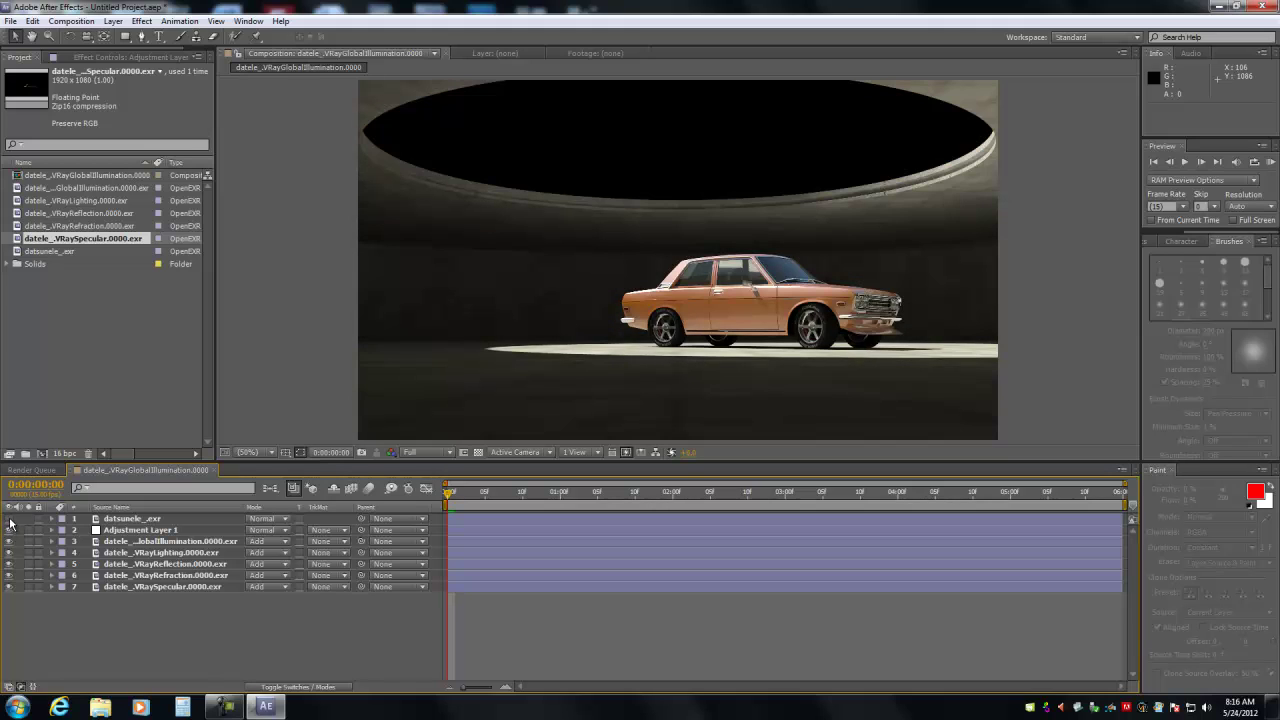
pyautogui.click(9, 520)
pyautogui.click(9, 520)
pyautogui.click(9, 520)
pyautogui.click(9, 520)
# - Apply Brightness & Contrast to Adjustment Layer 1 with Contrast set to 4.0
pyautogui.click(117, 531)
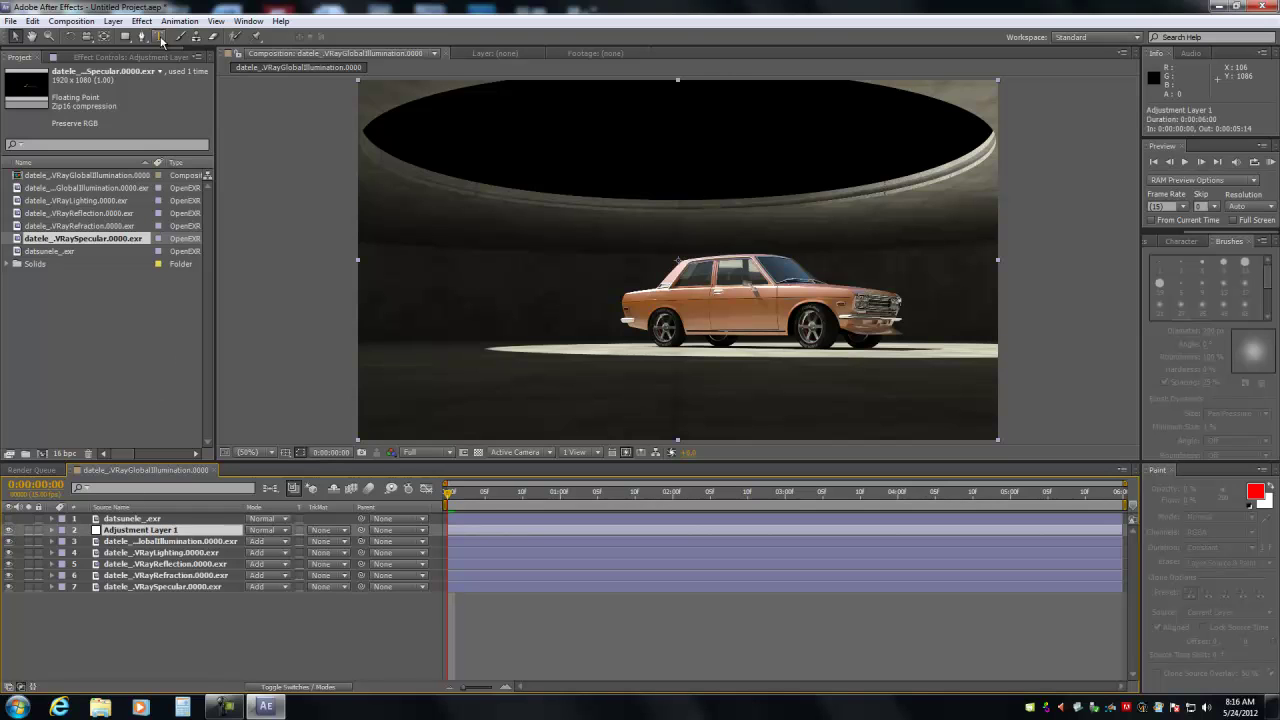
pyautogui.click(115, 21)
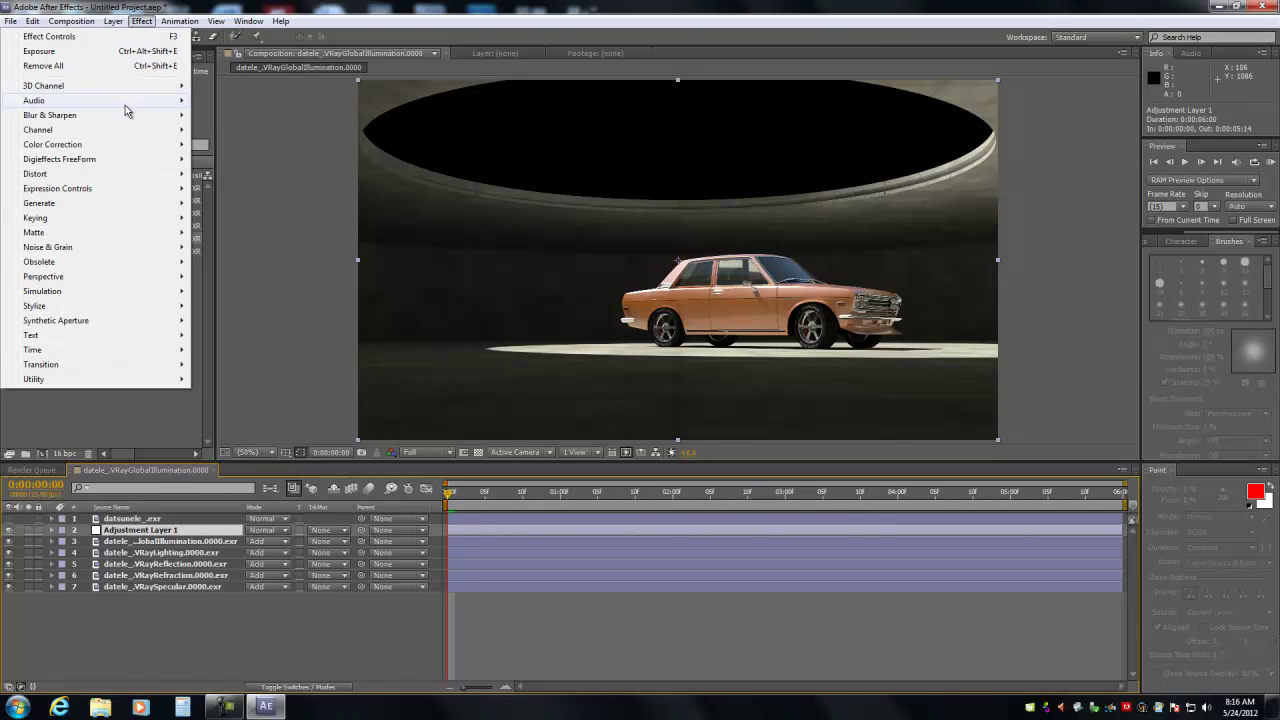
pyautogui.moveTo(52, 144)
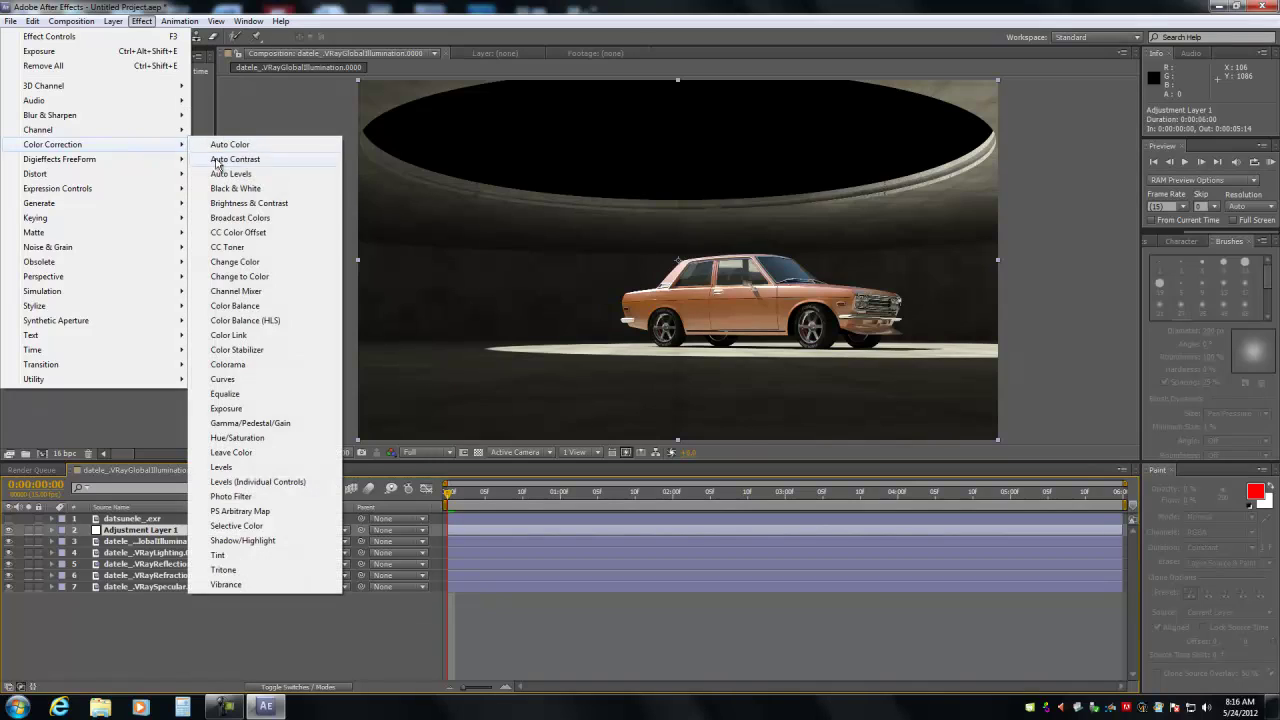
pyautogui.click(217, 204)
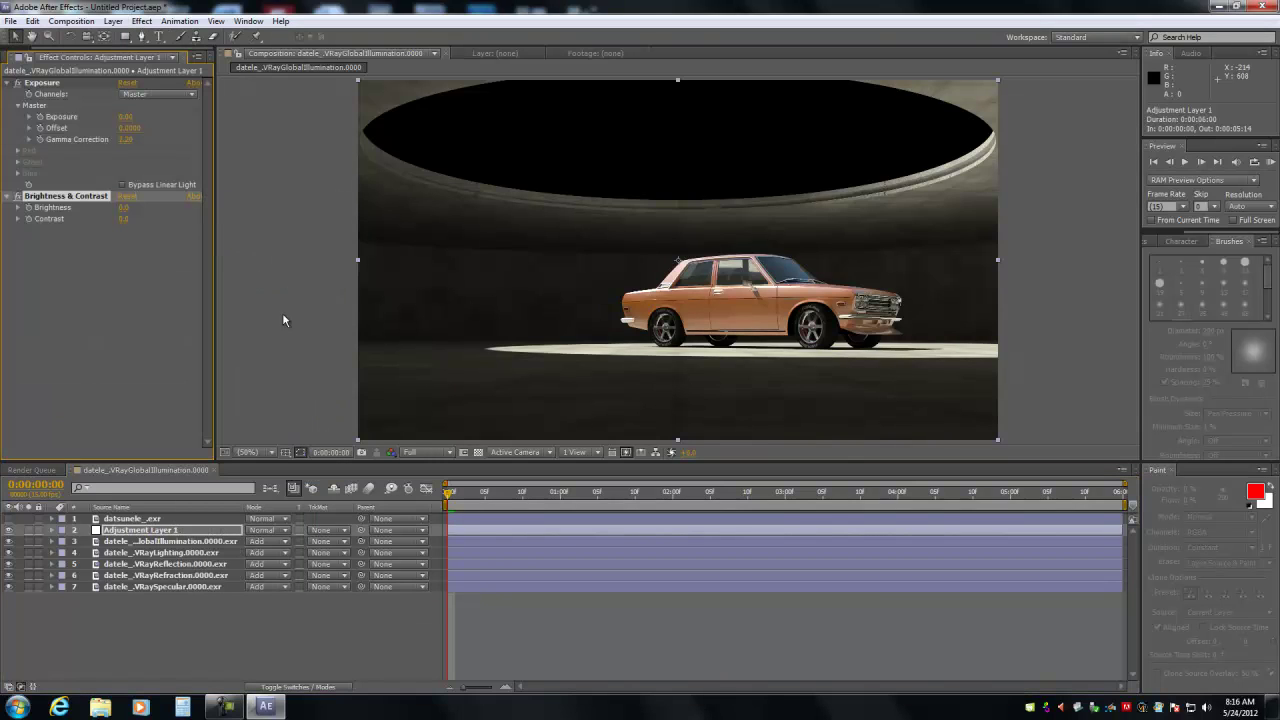
pyautogui.click(121, 220)
pyautogui.write('4')
pyautogui.press('Return')
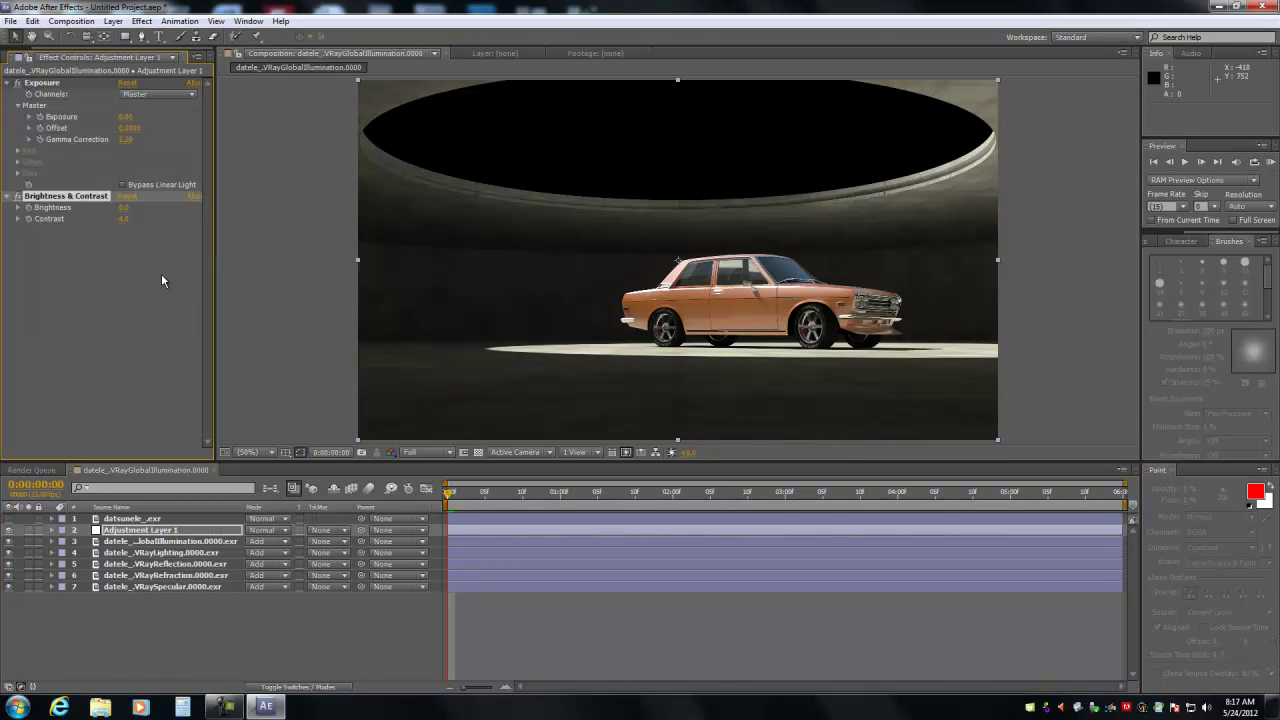
# - Toggle the beauty render a few times, leaving it visible for comparison
pyautogui.click(9, 518)
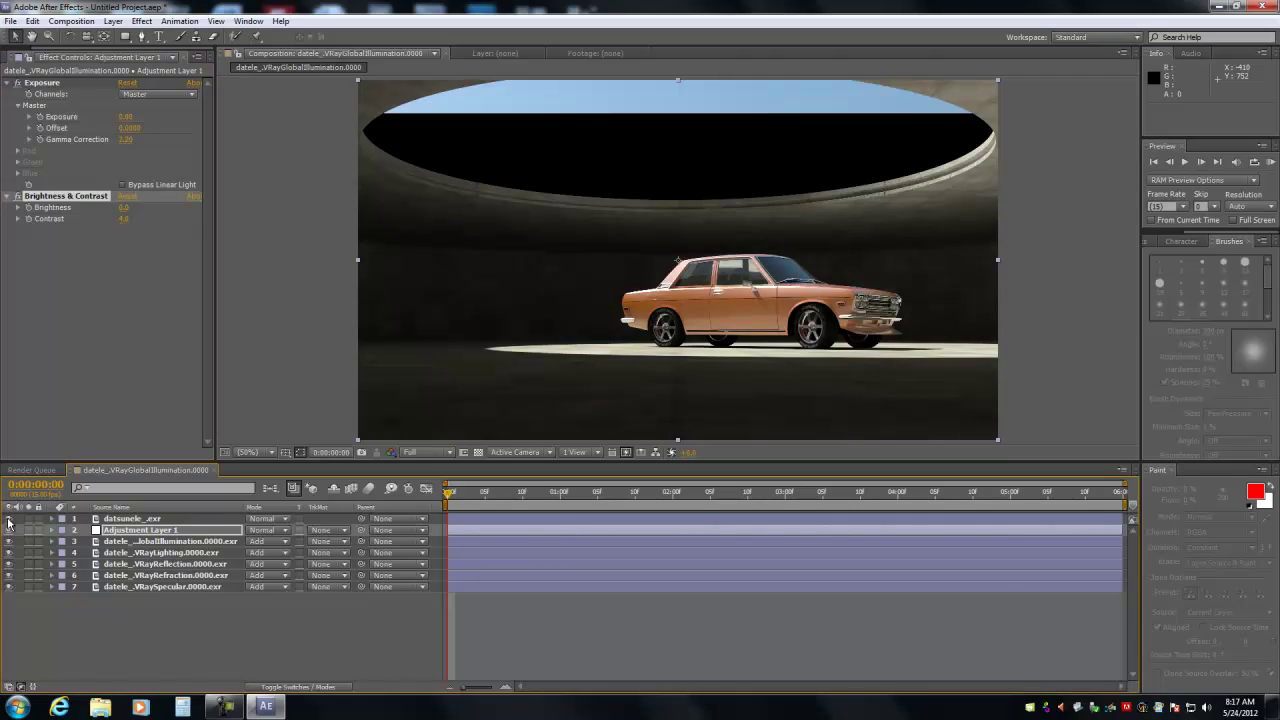
pyautogui.click(9, 518)
pyautogui.click(9, 519)
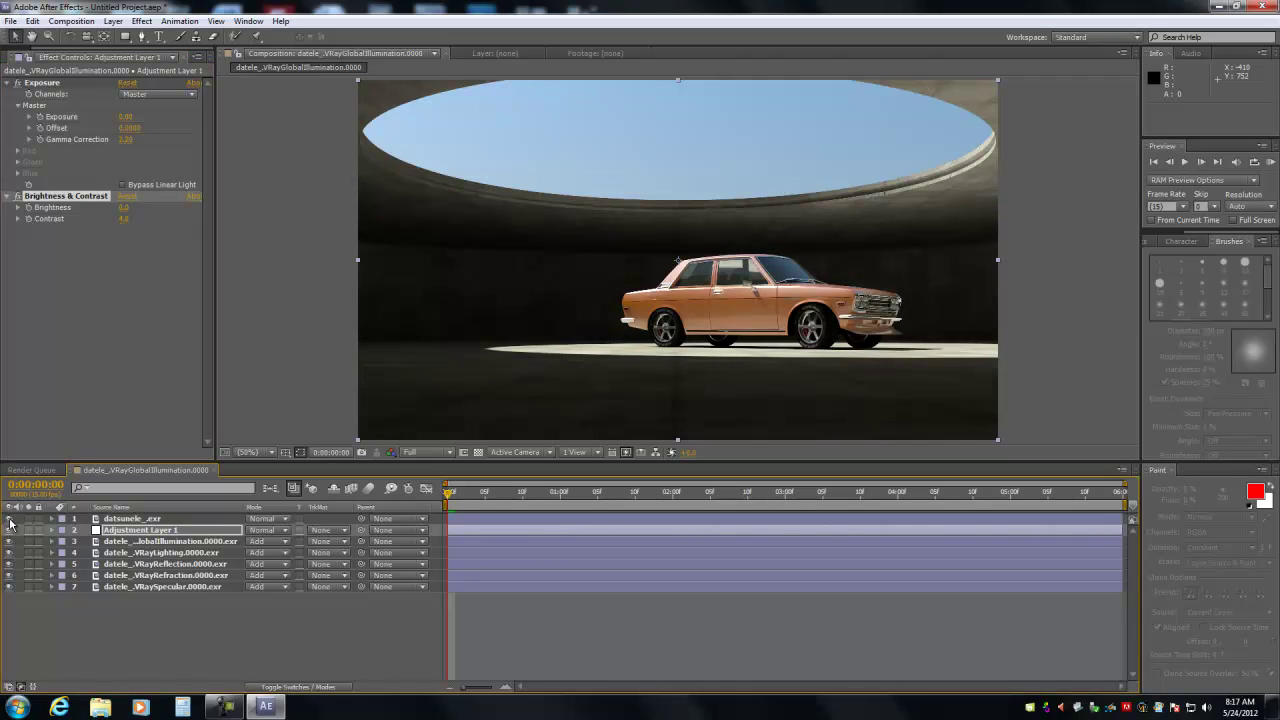
pyautogui.click(9, 519)
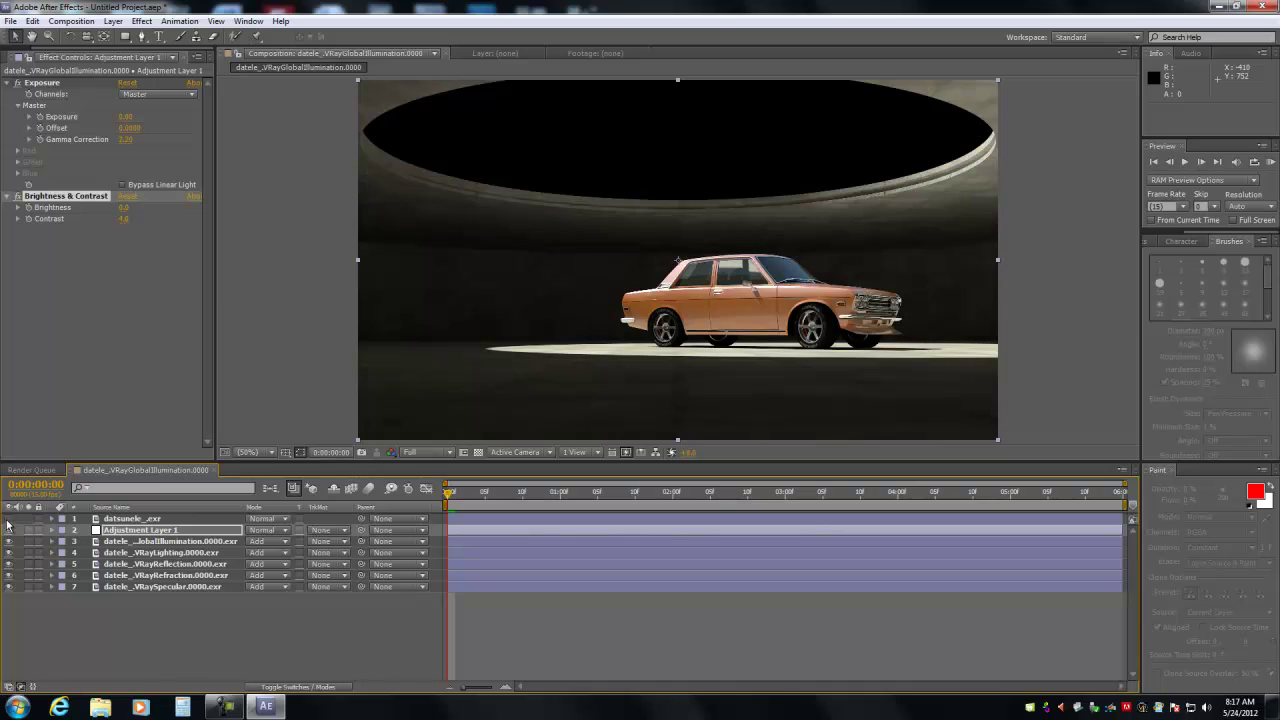
pyautogui.click(9, 519)
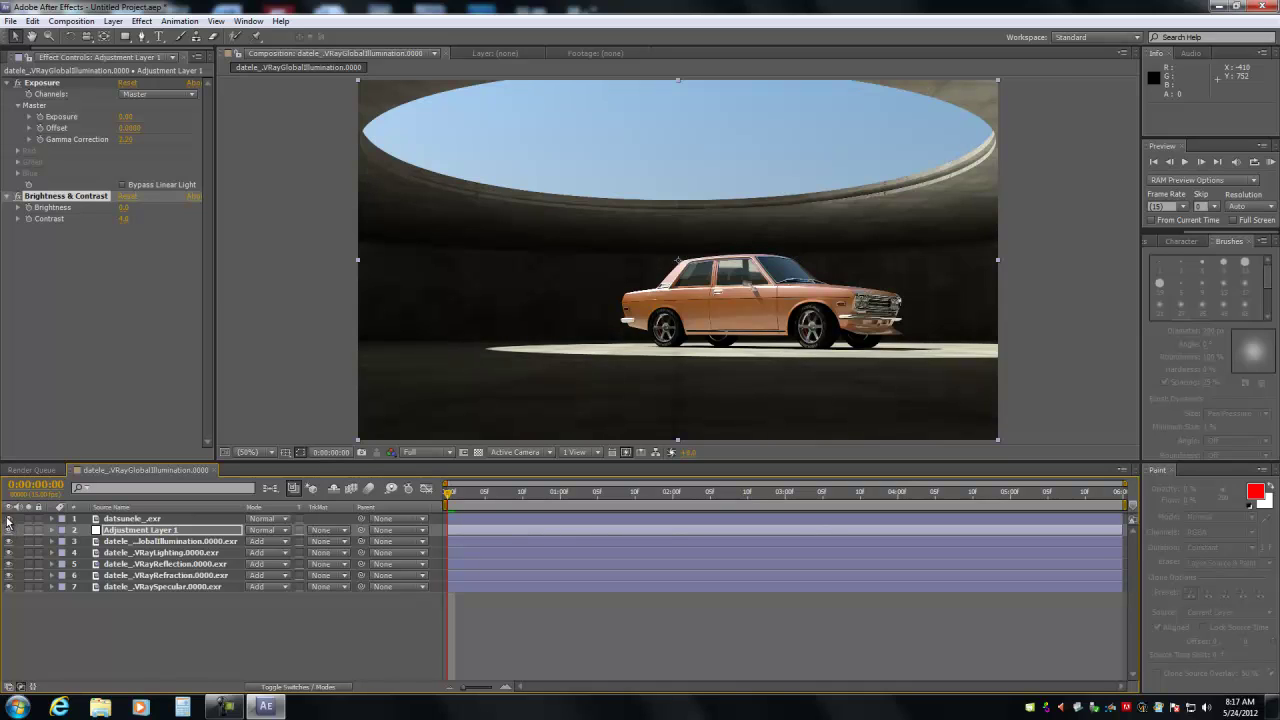
pyautogui.click(9, 519)
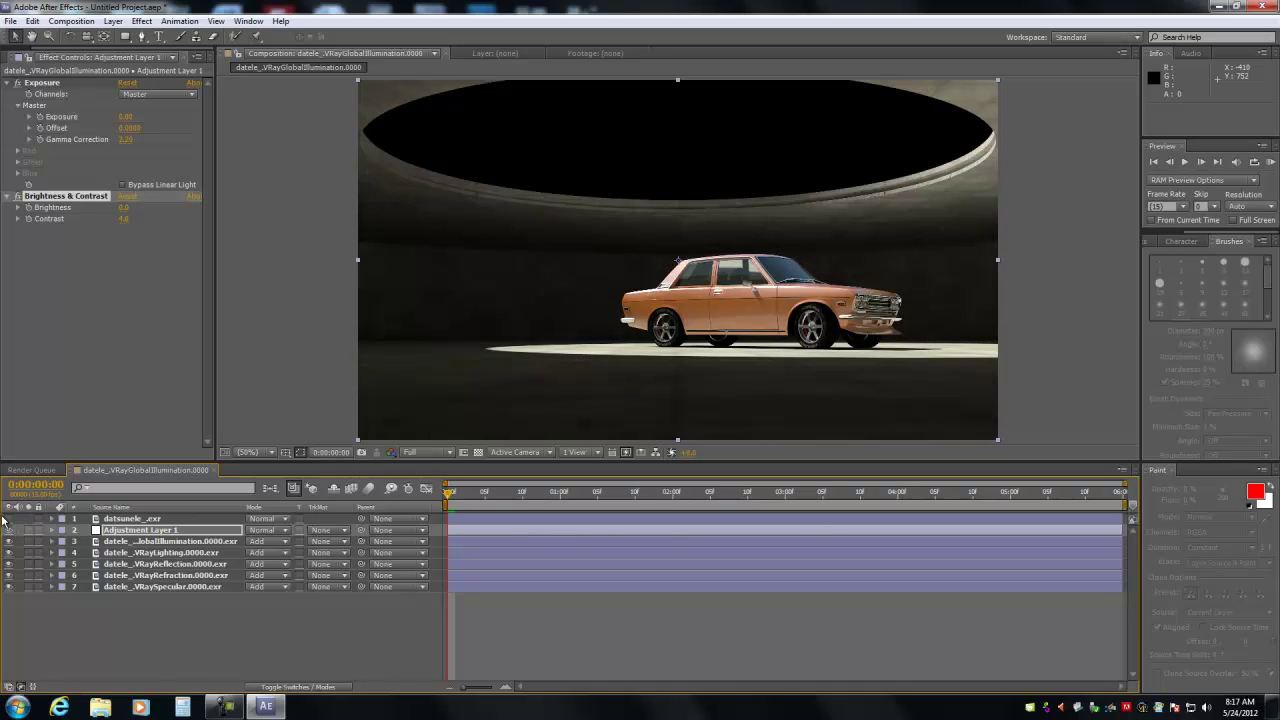